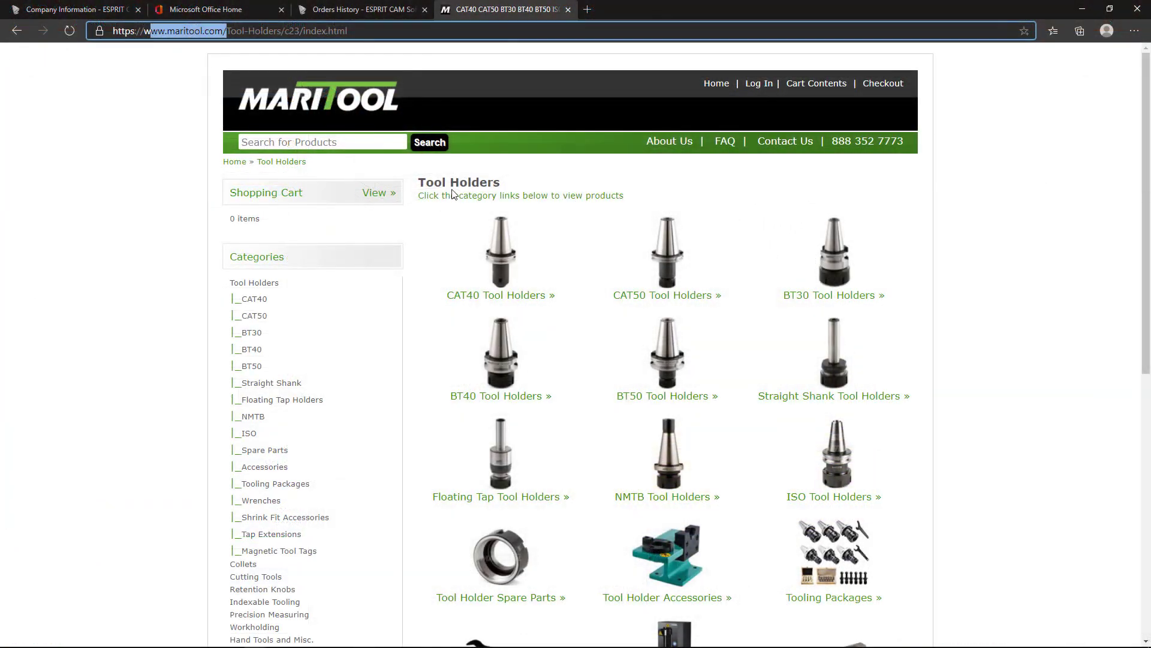
# Open MariTool's CAT40 slitting saw arbor holders category and look through the listed arbors and their available CAD downloads.
pyautogui.click(516, 296)
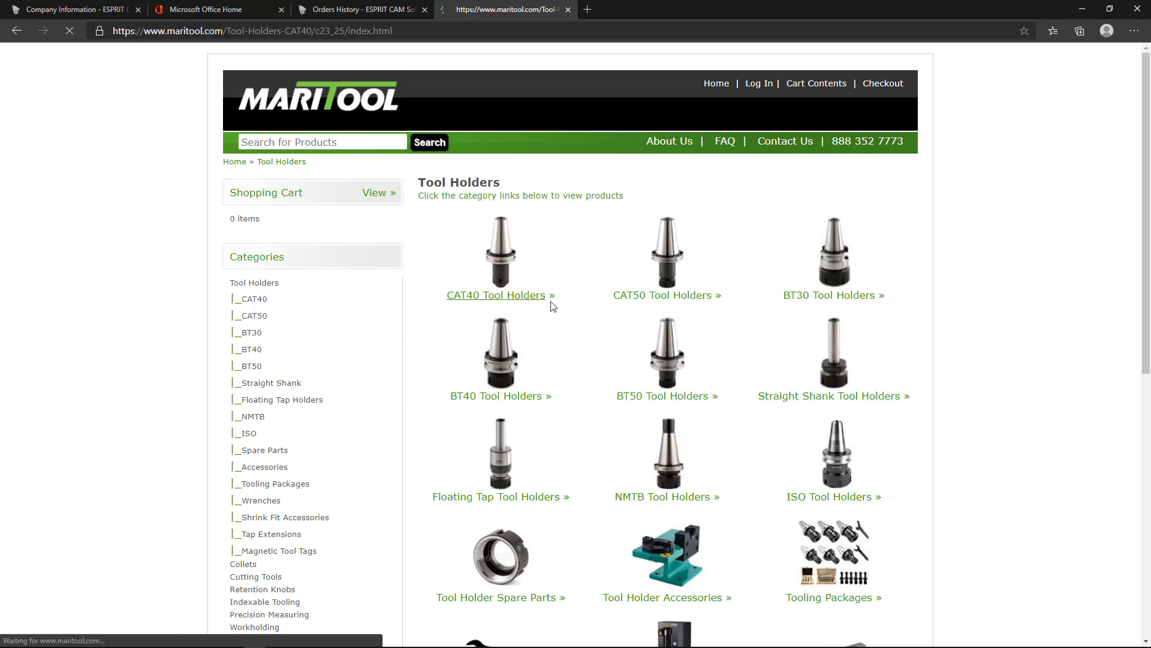
pyautogui.scroll(-2, 569, 308)
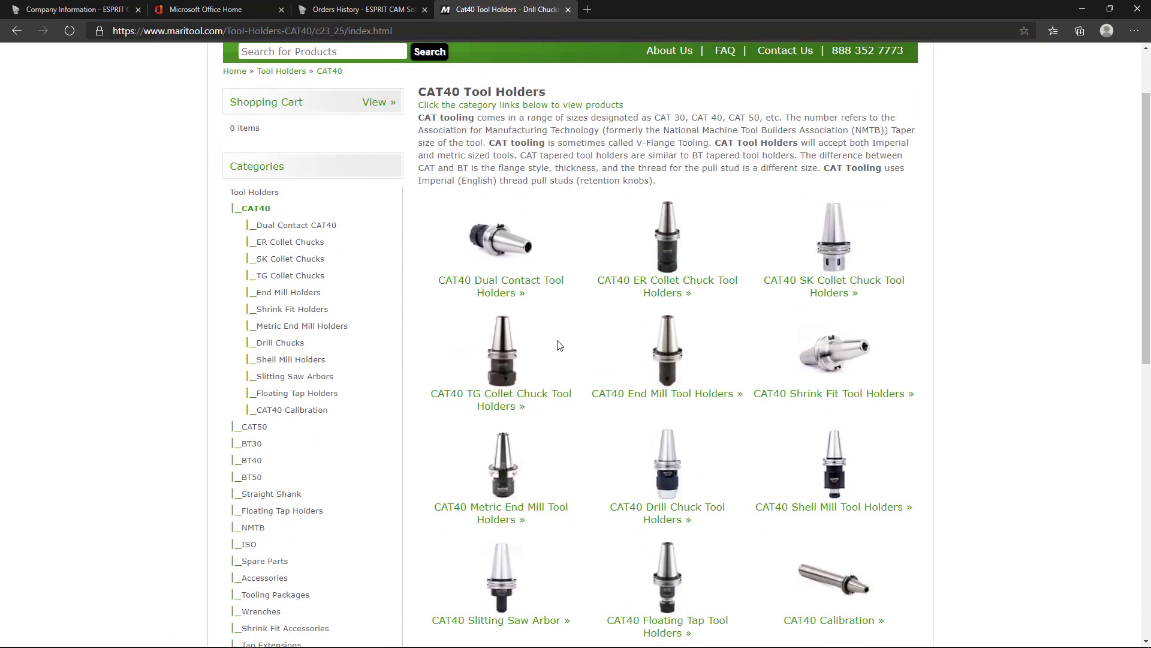
pyautogui.scroll(-3, 559, 346)
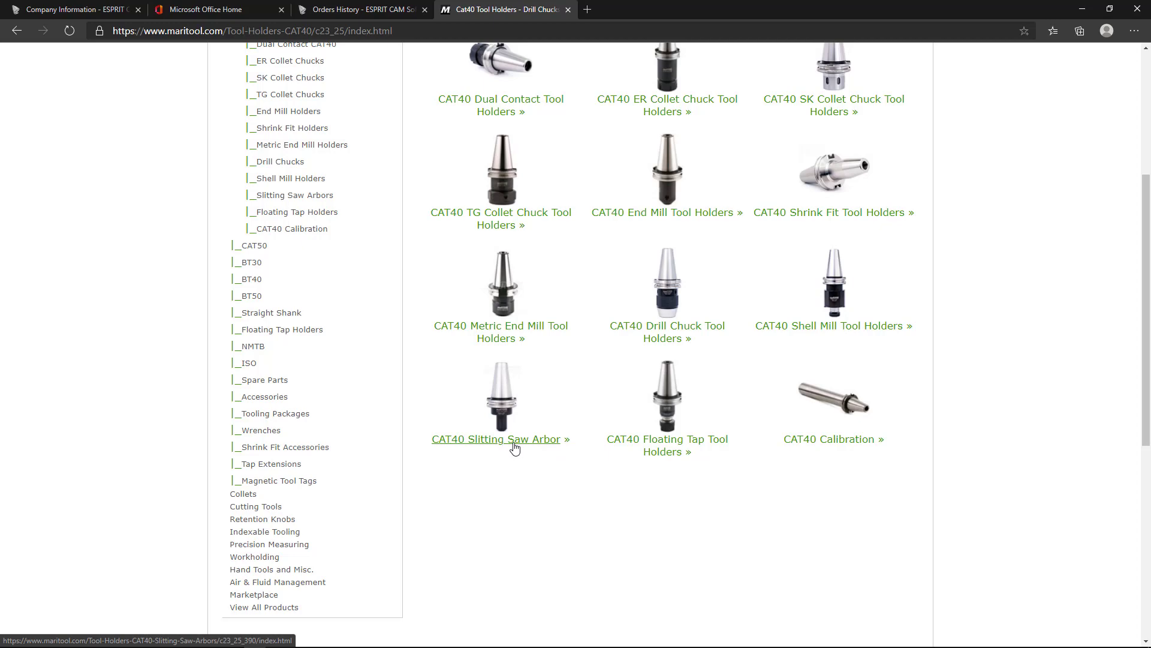
pyautogui.click(514, 447)
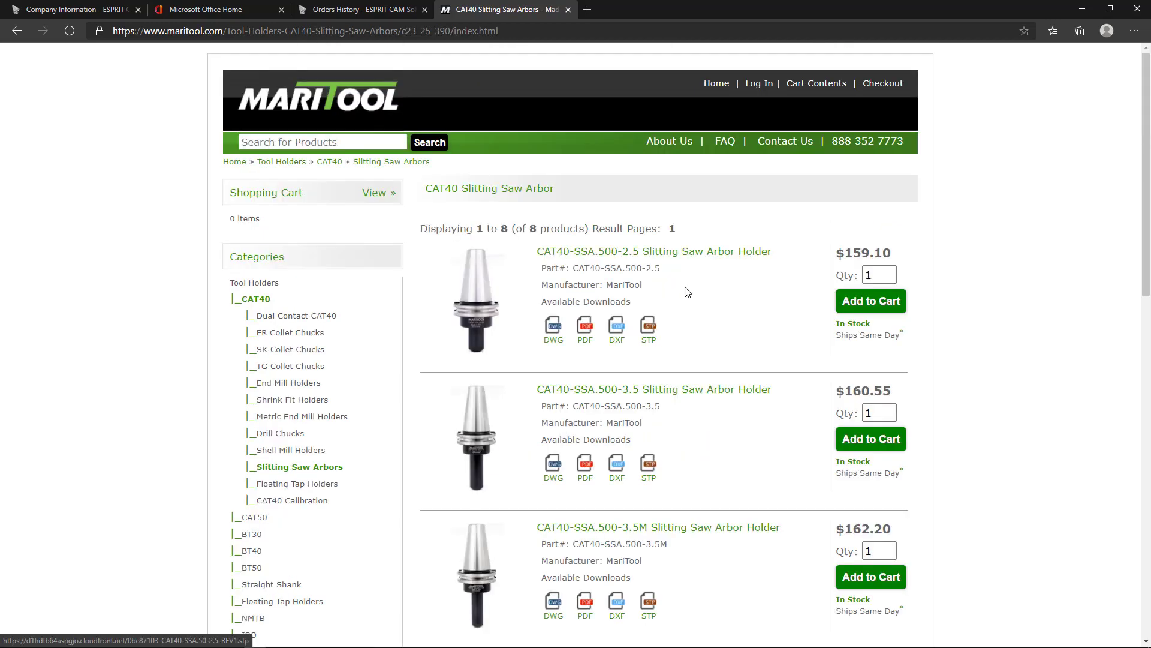
pyautogui.scroll(-2, 683, 291)
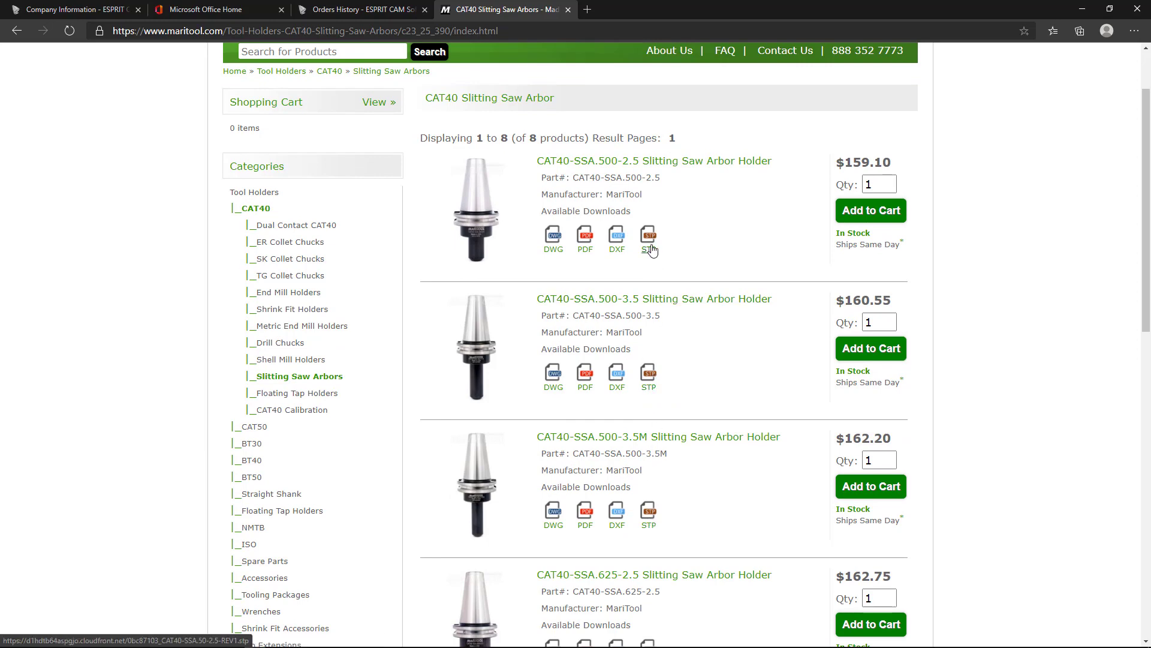
pyautogui.scroll(-3, 696, 275)
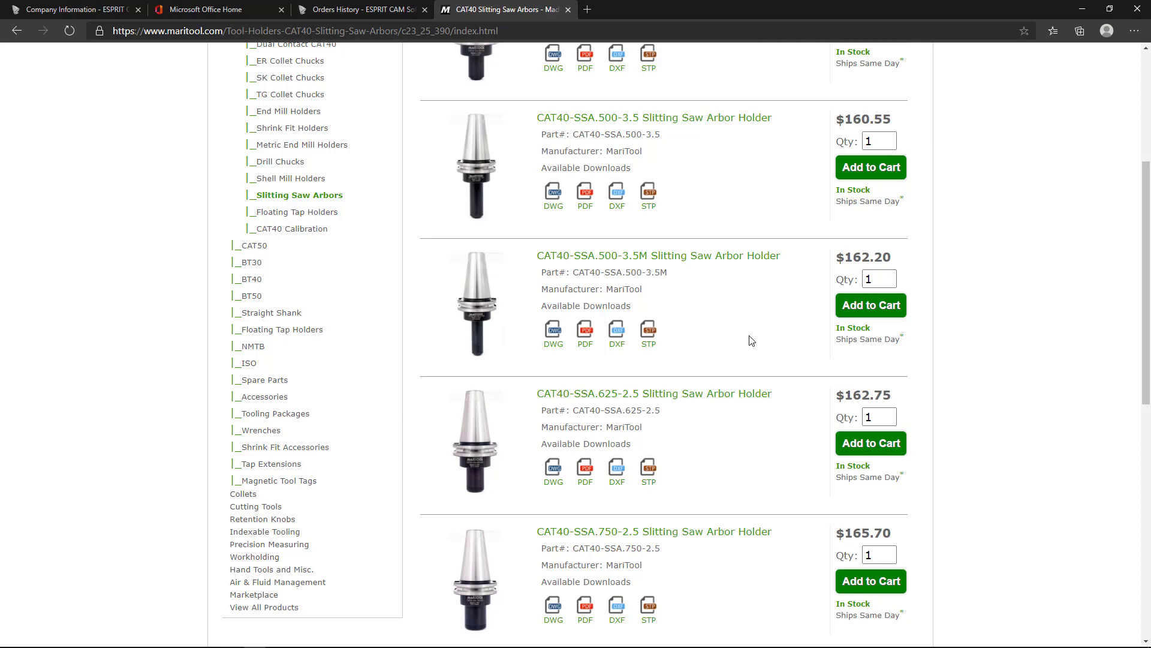
pyautogui.scroll(-3, 751, 341)
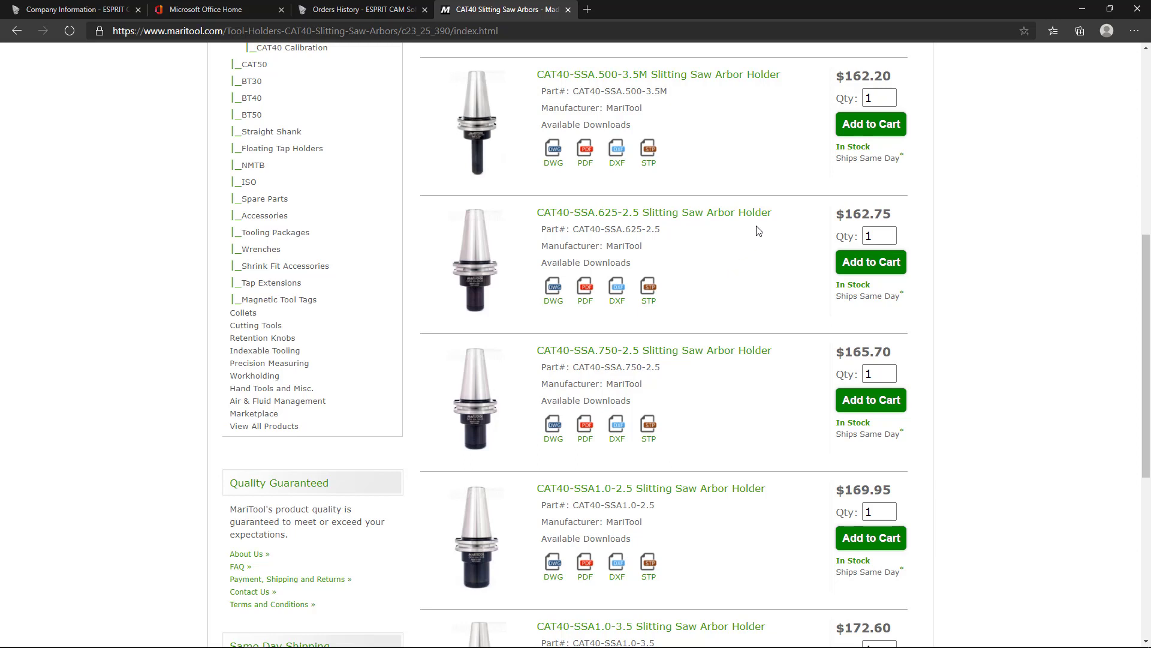
# Switch to ESPRIT and deselect the imported holder model, then examine its geometry and origin location from several angles.
pyautogui.hotkey('alt', 'Tab')
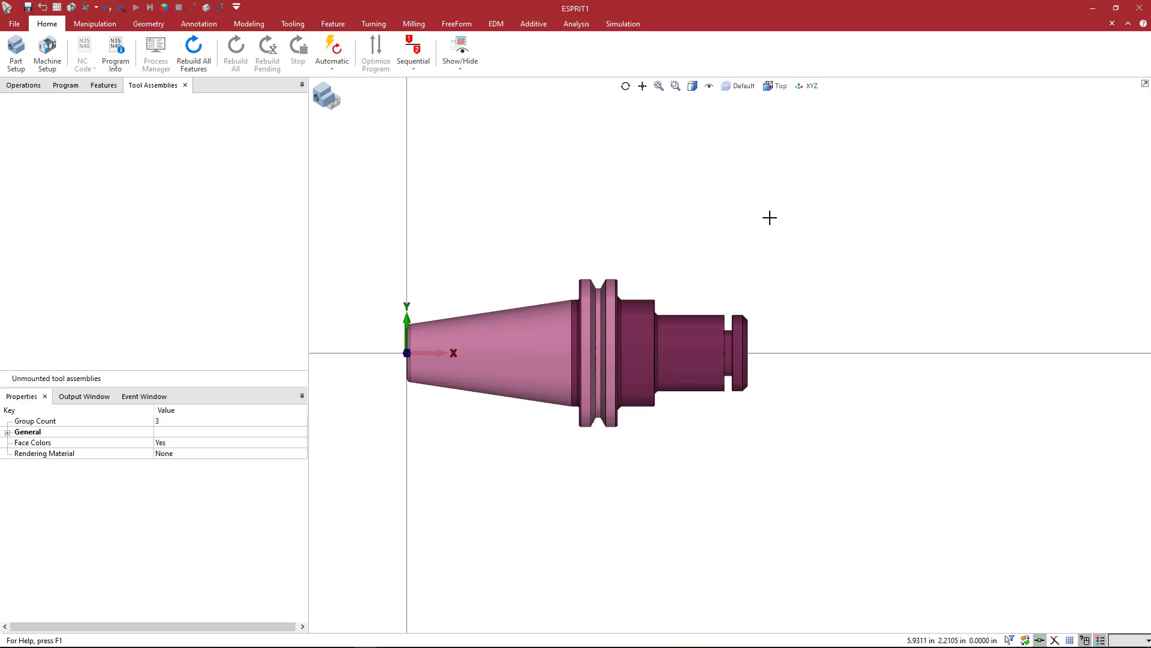
pyautogui.moveTo(768, 218); pyautogui.dragTo(837, 239, button='middle')
pyautogui.click(739, 304)
pyautogui.moveTo(771, 358); pyautogui.dragTo(822, 313, button='middle')
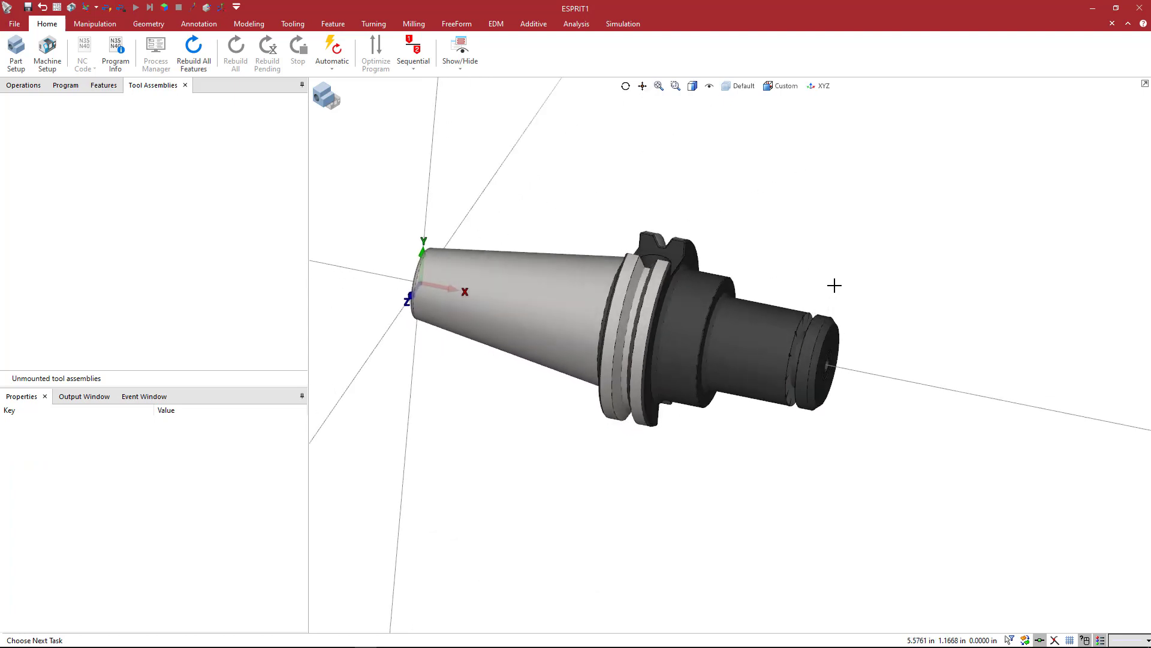
pyautogui.hotkey('ctrl', '1')
pyautogui.scroll(-3, 827, 286)
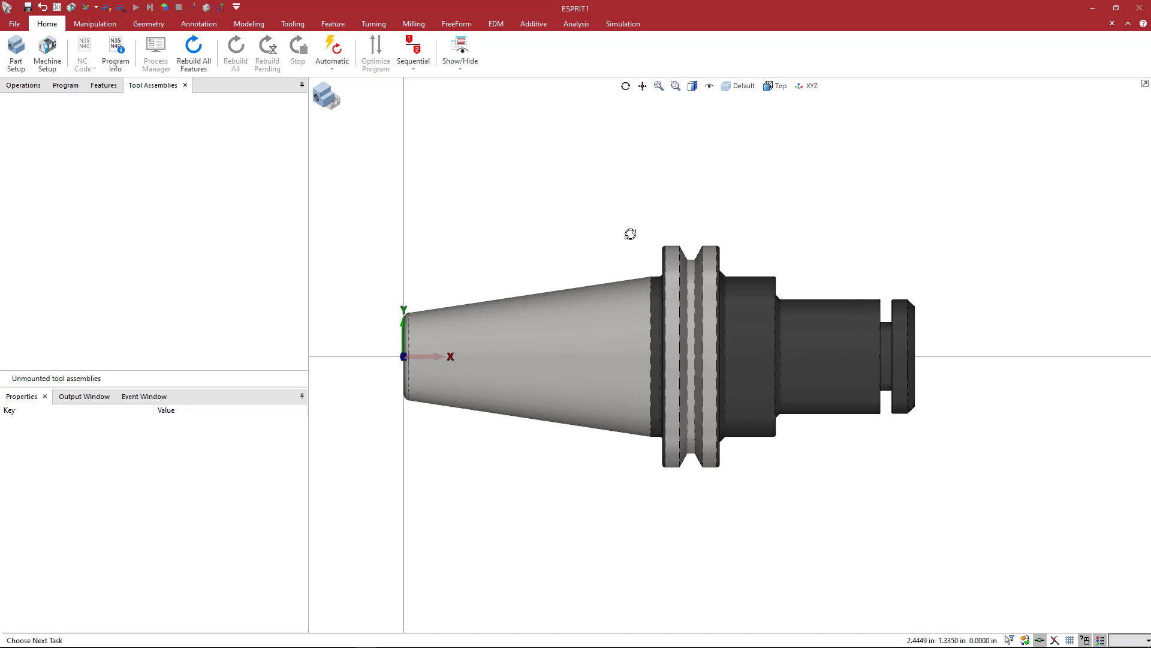
pyautogui.moveTo(631, 235); pyautogui.dragTo(627, 237, button='middle')
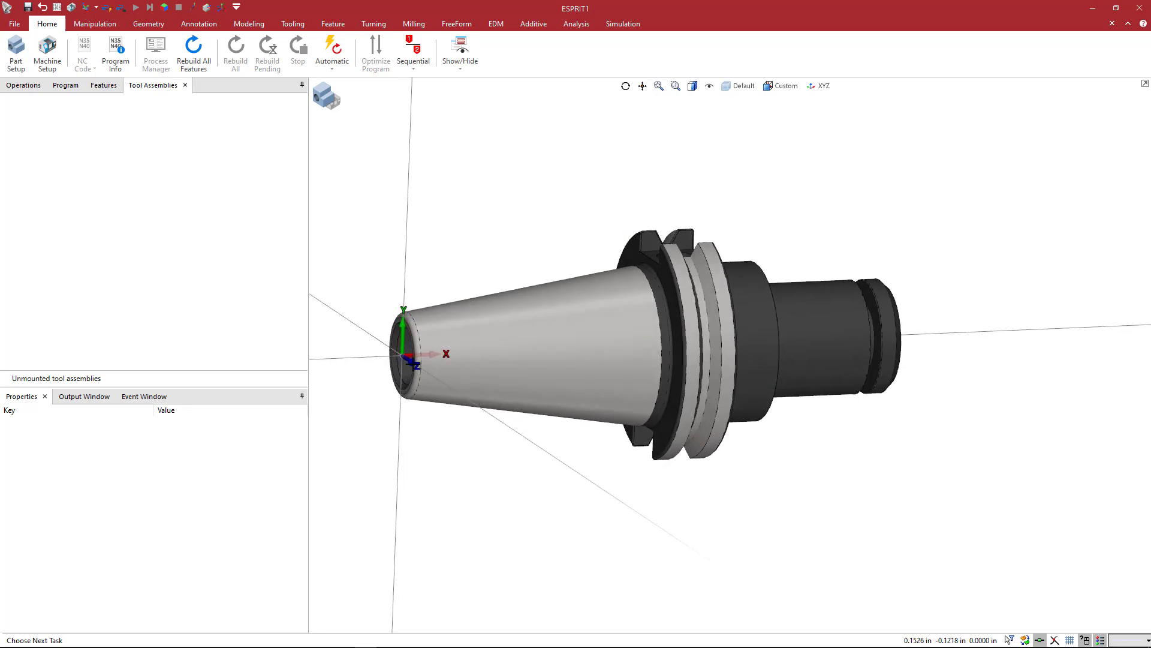
pyautogui.moveTo(574, 240); pyautogui.dragTo(560, 226, button='middle')
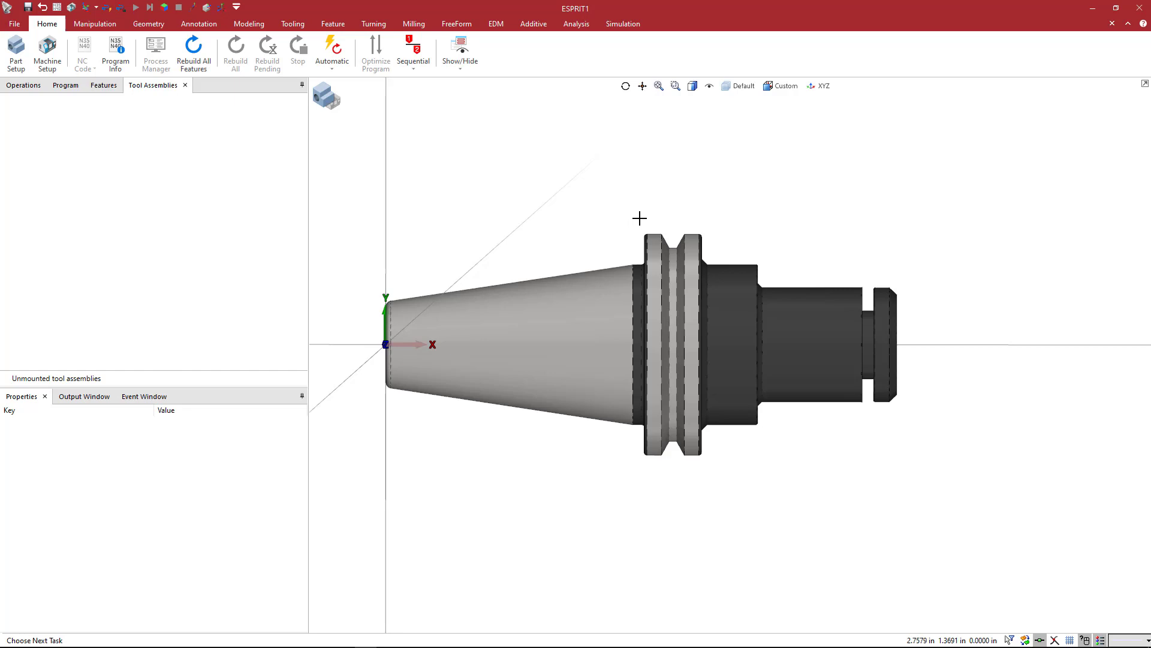
pyautogui.scroll(-1, 642, 217)
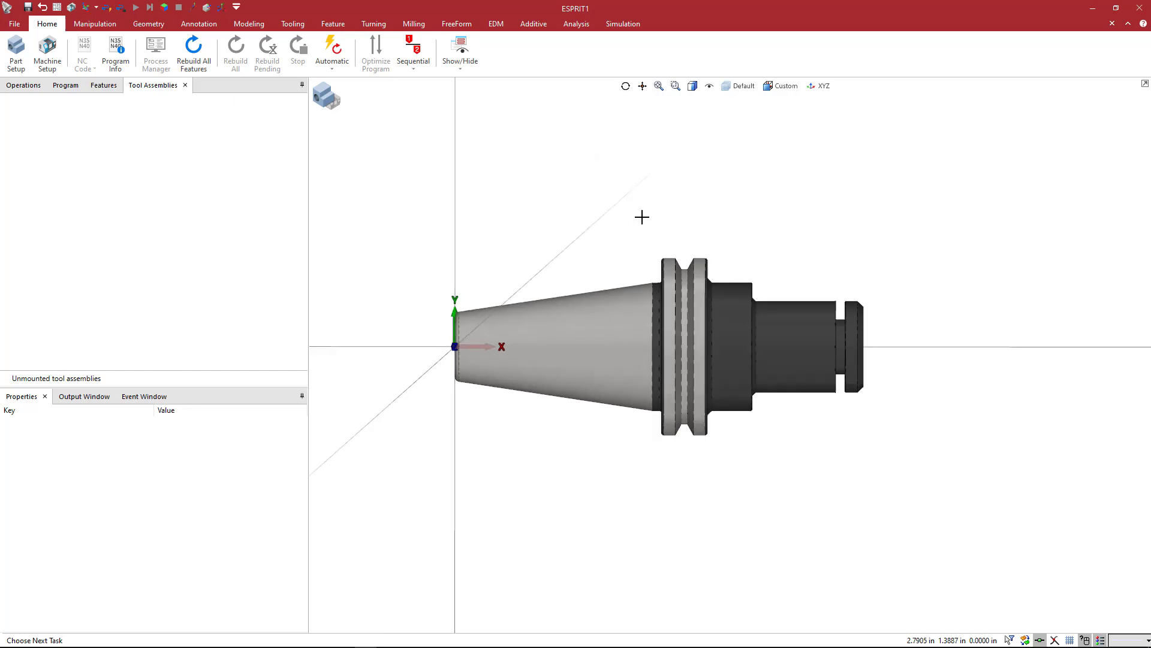
pyautogui.moveTo(643, 222); pyautogui.dragTo(645, 246, button='middle')
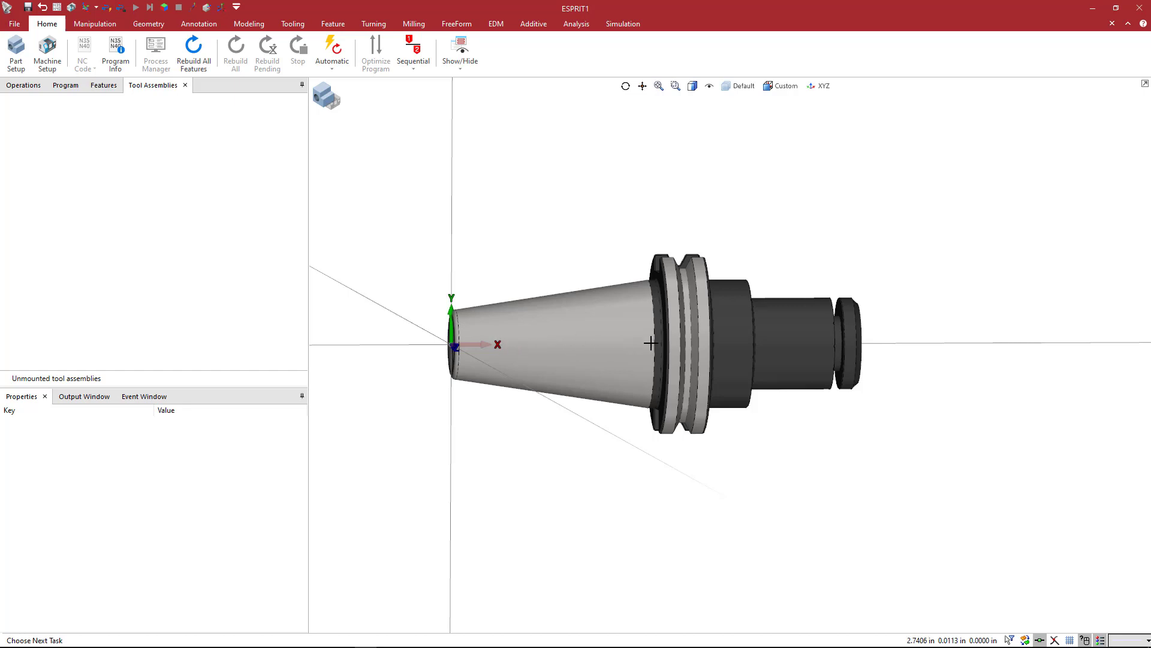
pyautogui.hotkey('ctrl', 't')
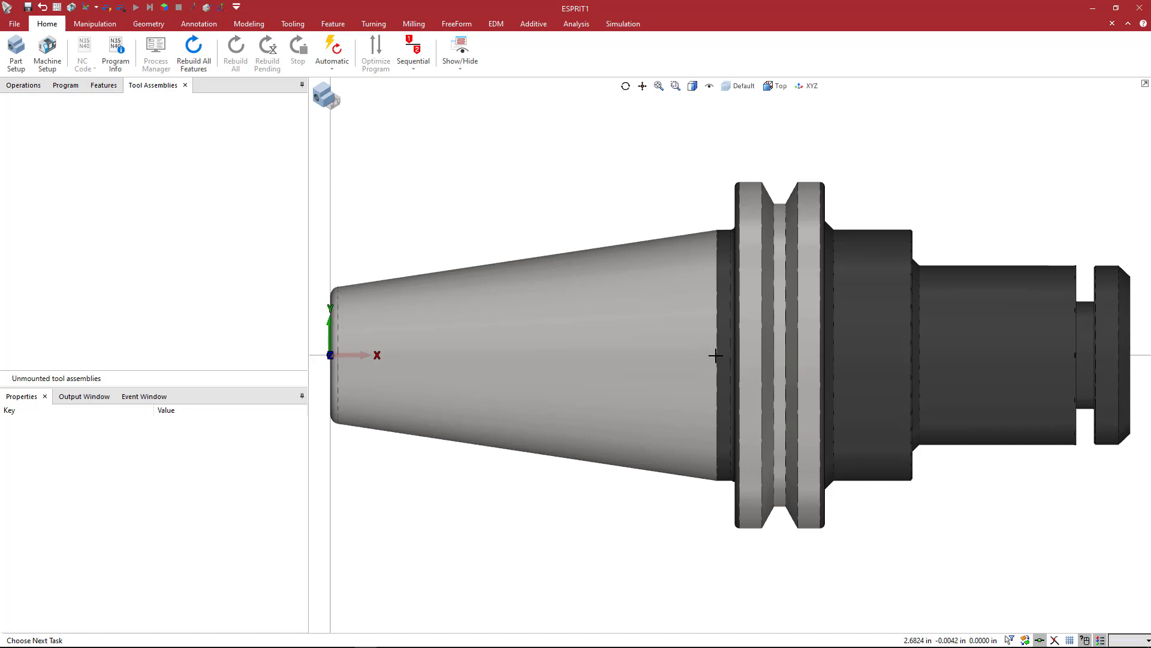
pyautogui.scroll(-1, 716, 355)
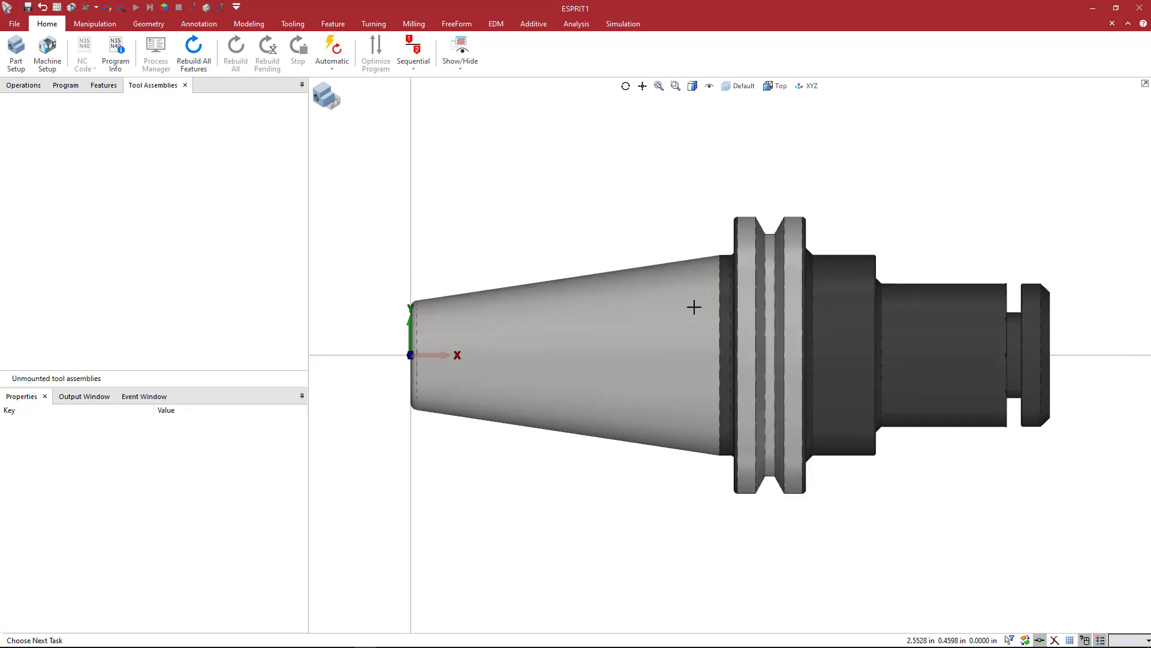
# Show the holder in wireframe and move the origin to the center of the circle at the taper's large end.
pyautogui.click(693, 87)
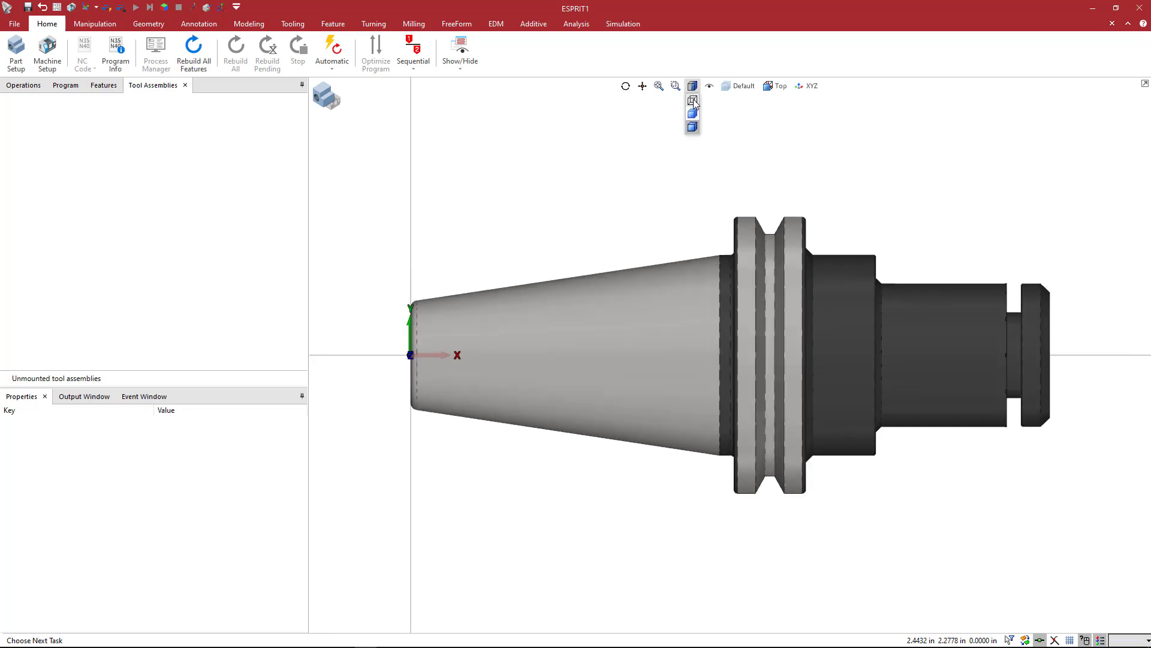
pyautogui.click(694, 103)
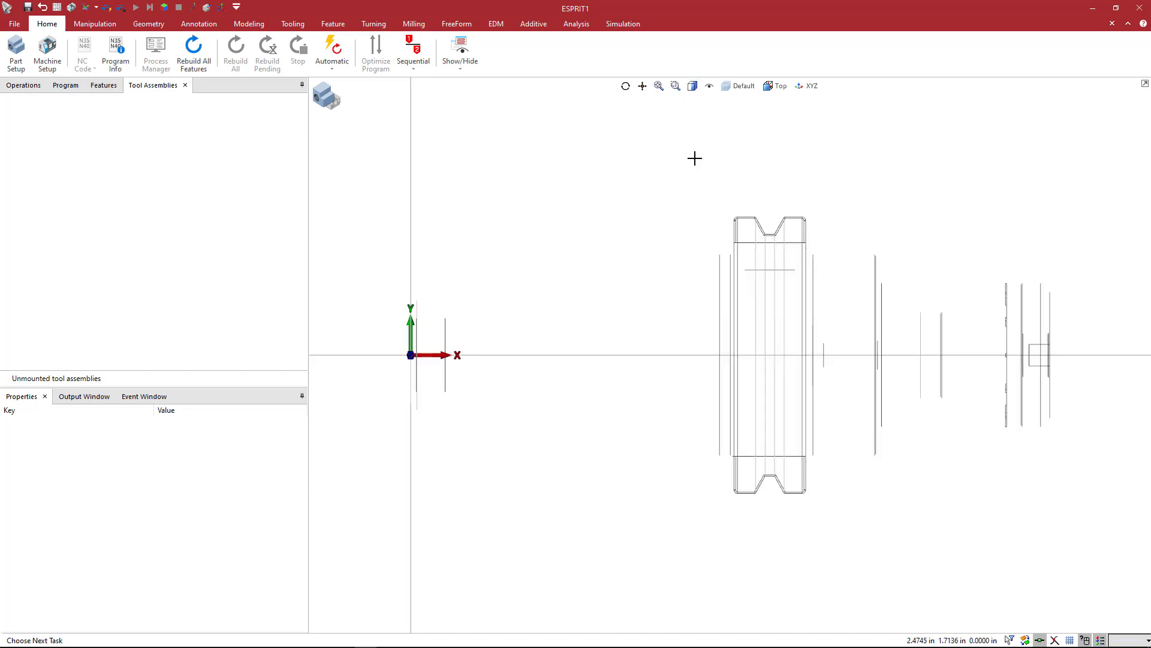
pyautogui.click(96, 24)
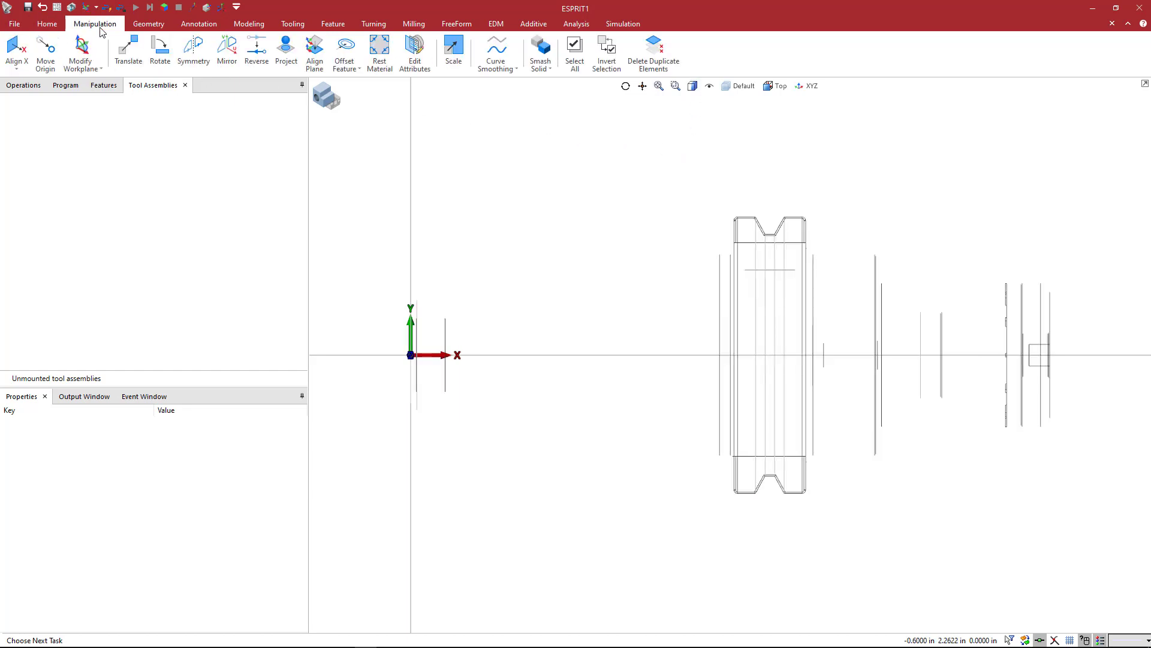
pyautogui.click(46, 59)
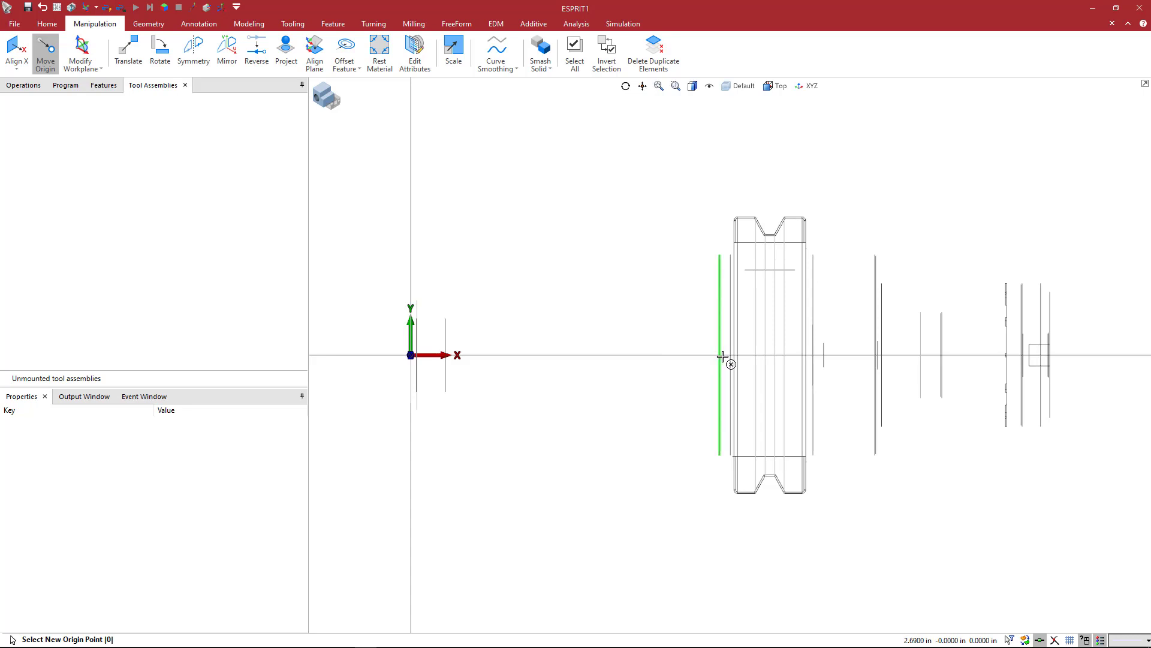
pyautogui.moveTo(714, 342); pyautogui.dragTo(717, 348, button='middle')
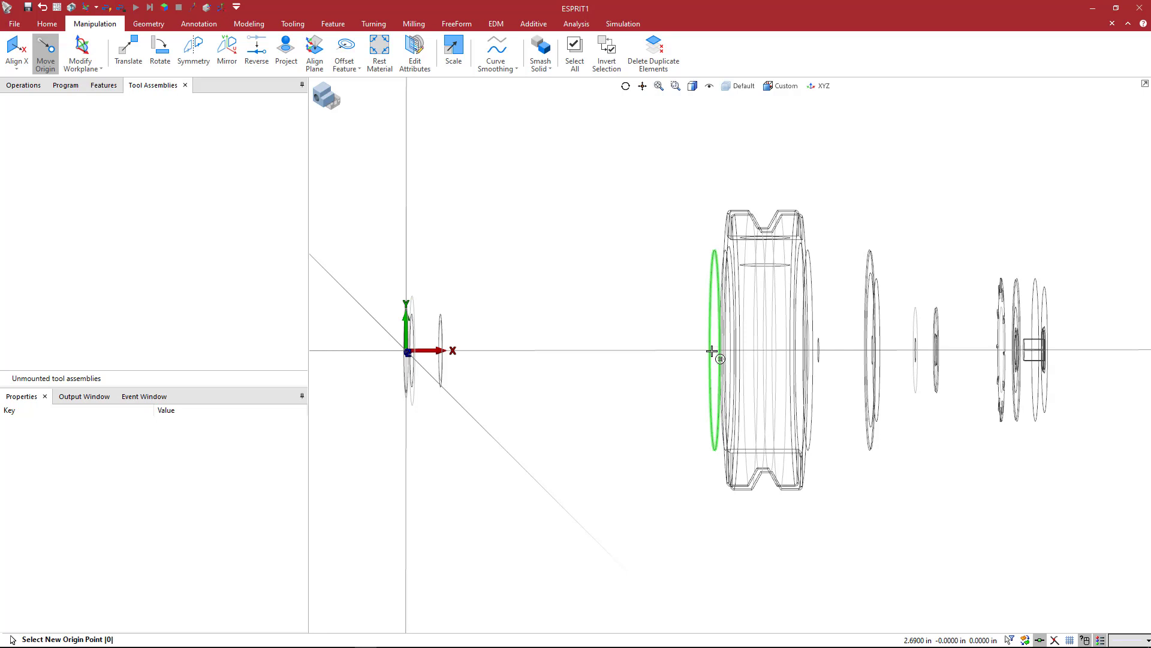
pyautogui.click(714, 351)
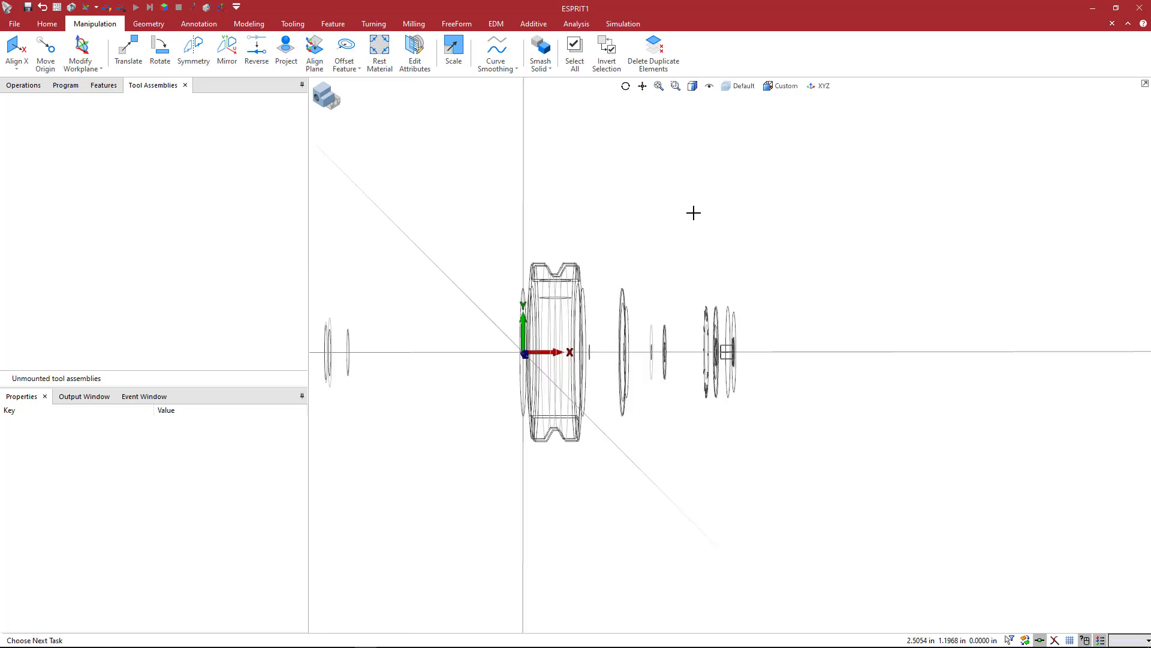
# Restore the shaded display with edges and check the origin's position at the taper's large end in the top view.
pyautogui.click(693, 85)
pyautogui.click(693, 127)
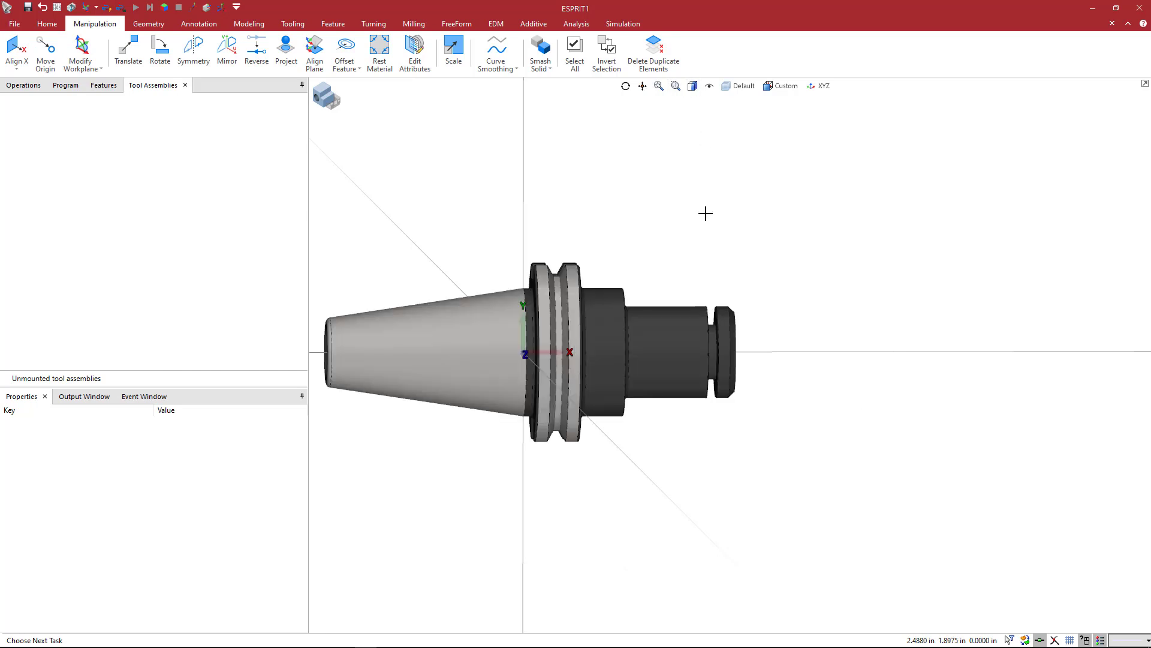
pyautogui.moveTo(715, 233)
pyautogui.mouseDown(button='middle')
pyautogui.moveTo(712, 252)
pyautogui.moveTo(738, 275)
pyautogui.moveTo(696, 252)
pyautogui.moveTo(765, 250)
pyautogui.mouseUp(button='middle')
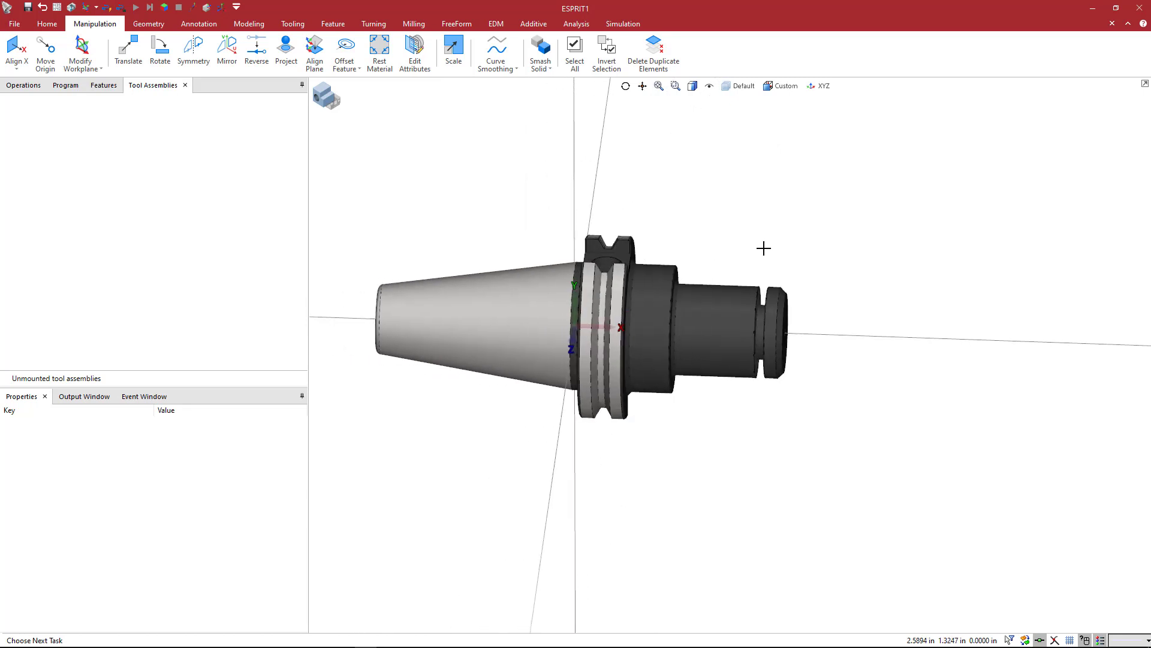
pyautogui.hotkey('ctrl', 't')
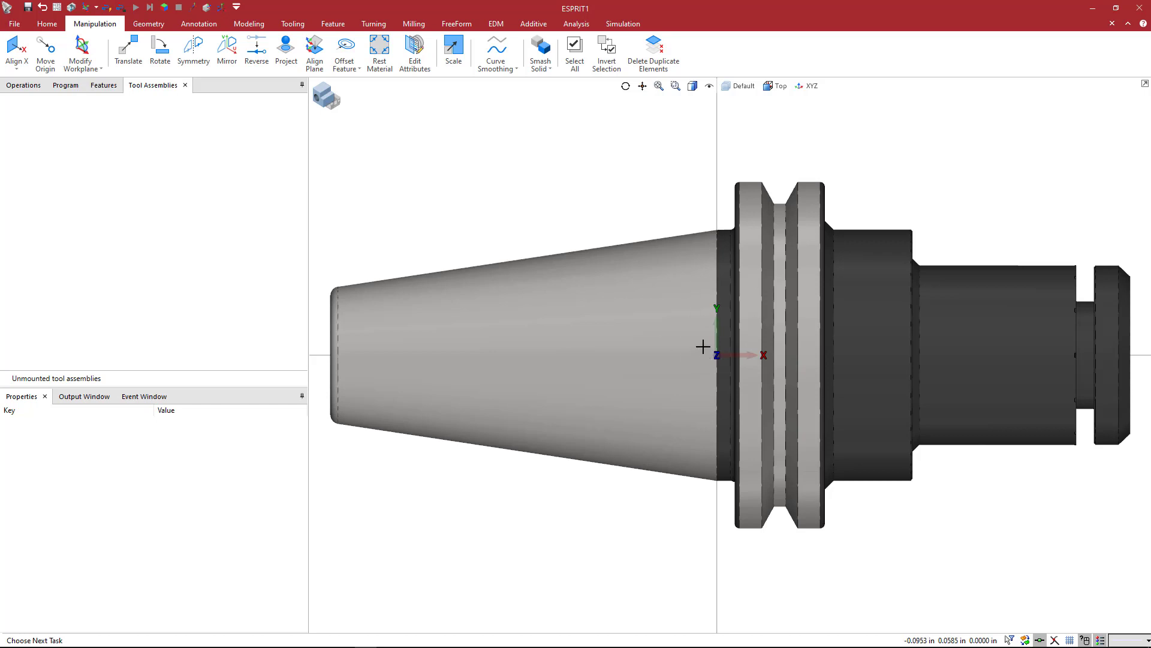
pyautogui.scroll(-1, 705, 347)
pyautogui.scroll(-1, 706, 346)
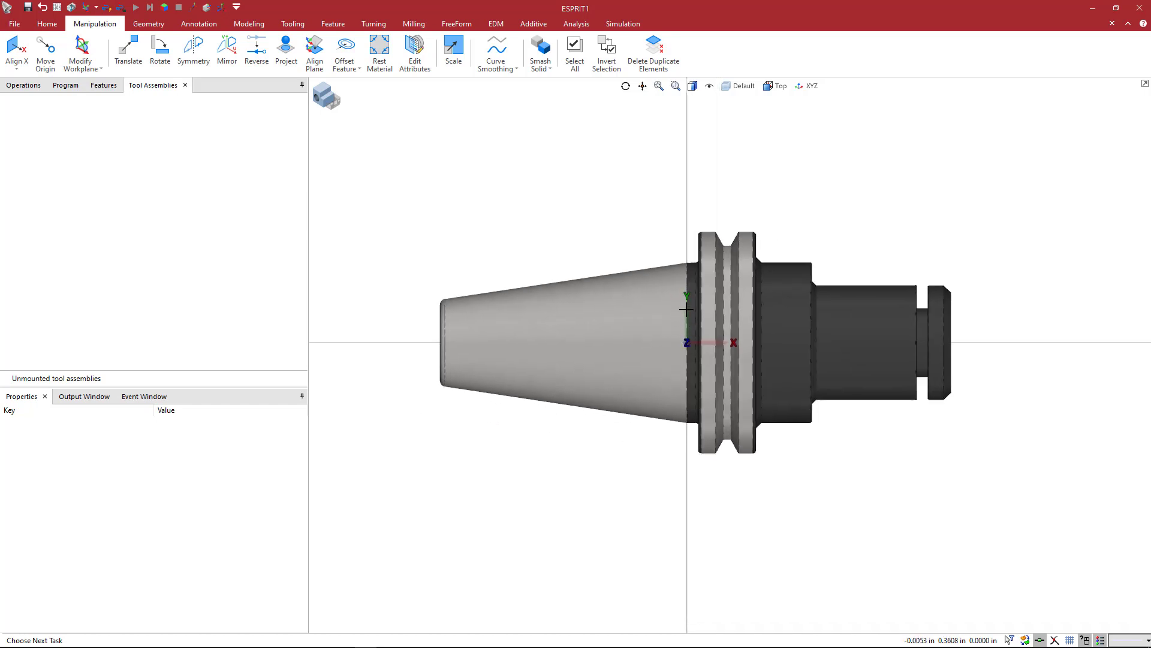
# Rotate all the holder geometry 90 degrees about the Y axis as a move, without using the origin for the rotation axis, and view it in ZX.
pyautogui.rightClick(594, 190)
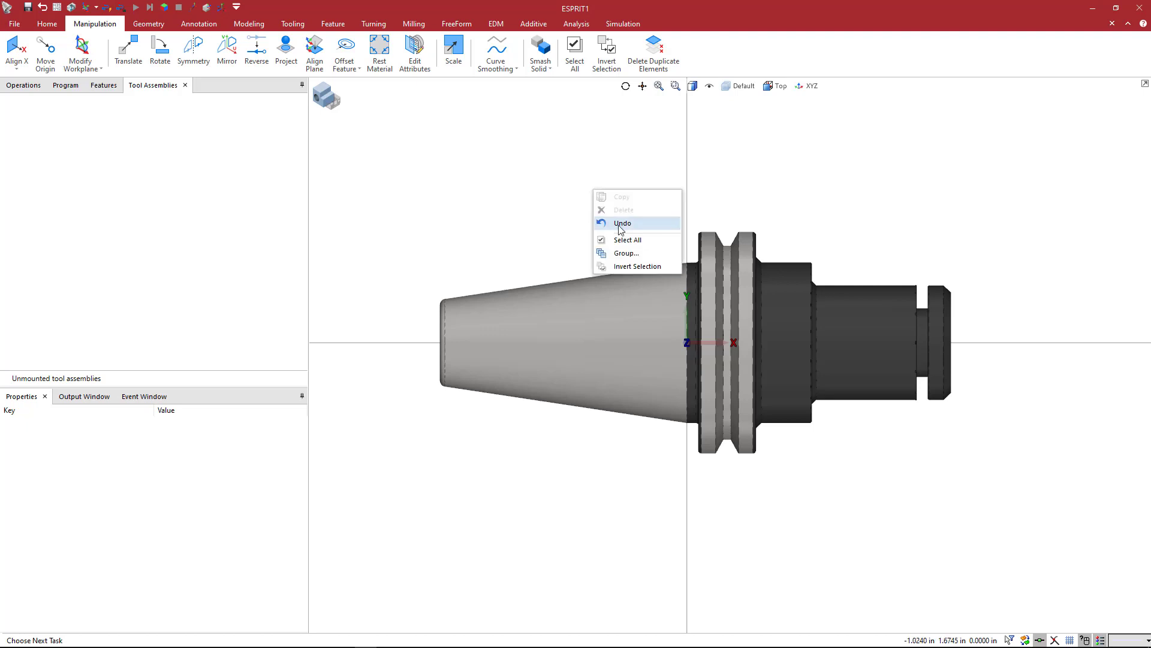
pyautogui.click(630, 241)
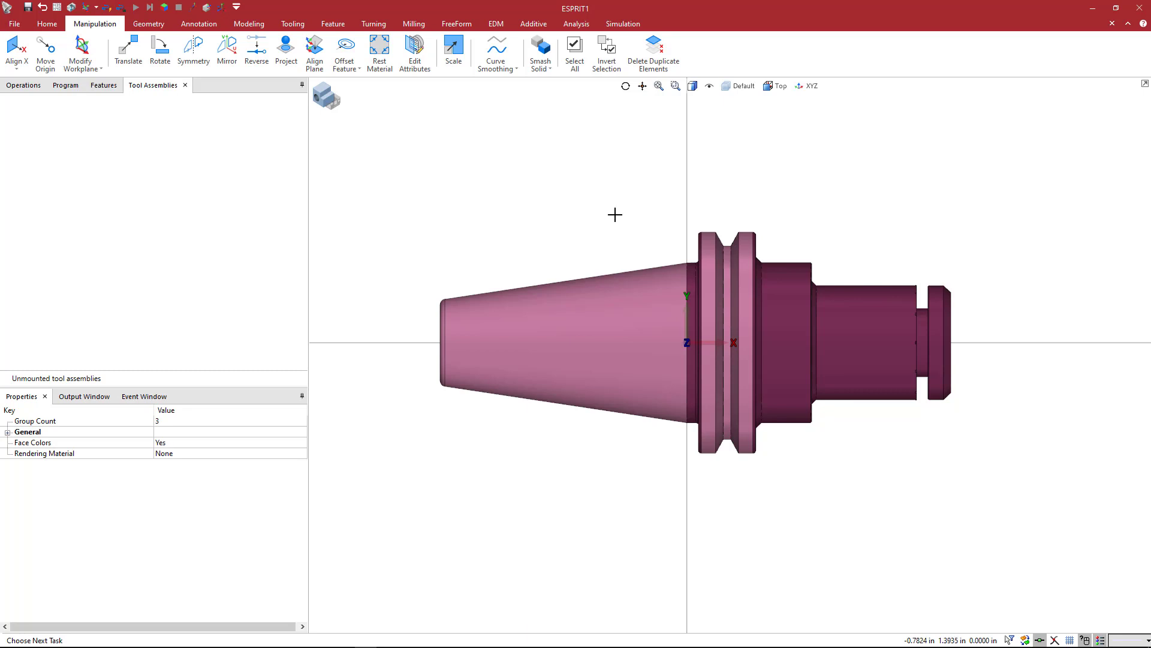
pyautogui.rightClick(616, 215)
pyautogui.click(636, 223)
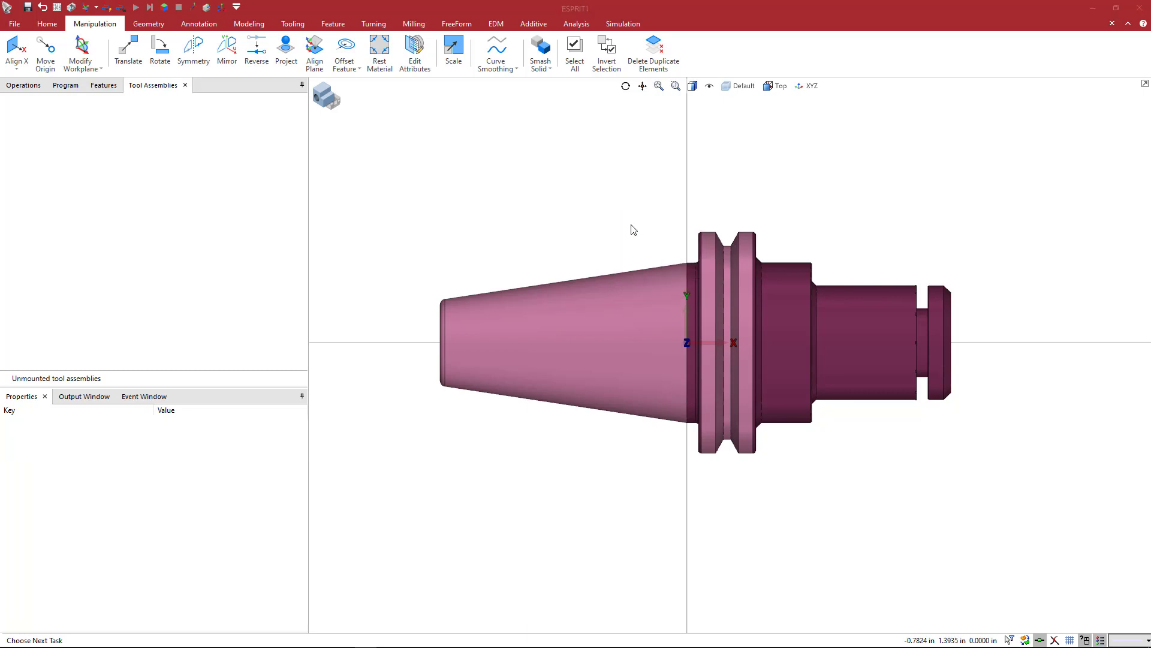
pyautogui.click(601, 281)
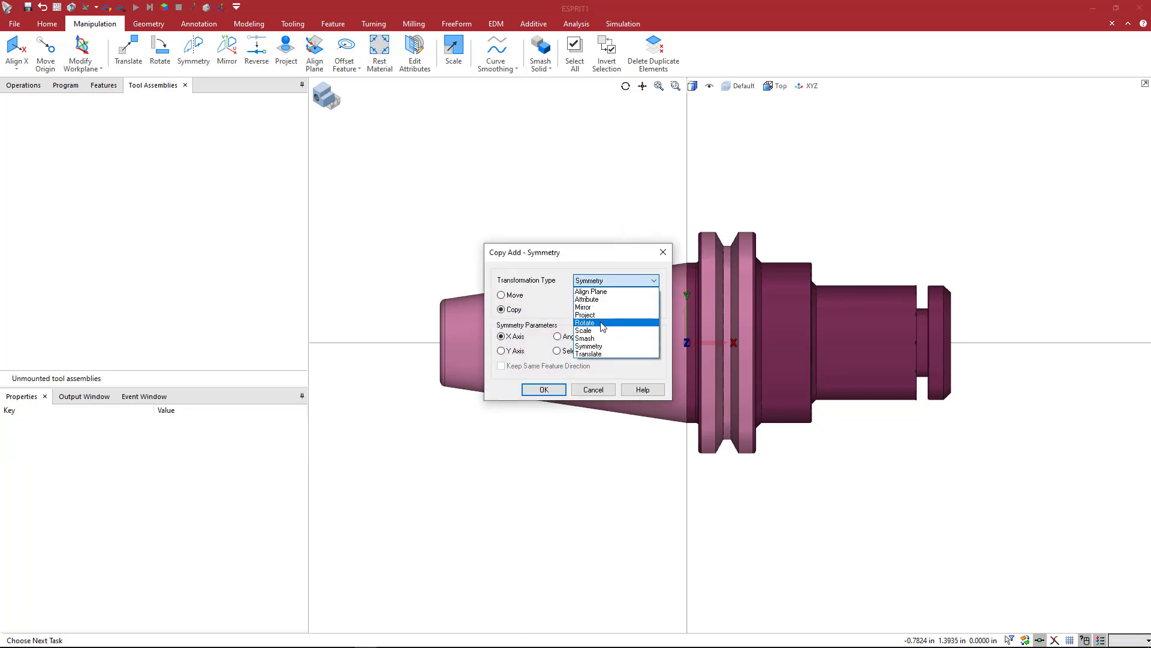
pyautogui.click(585, 323)
pyautogui.click(501, 295)
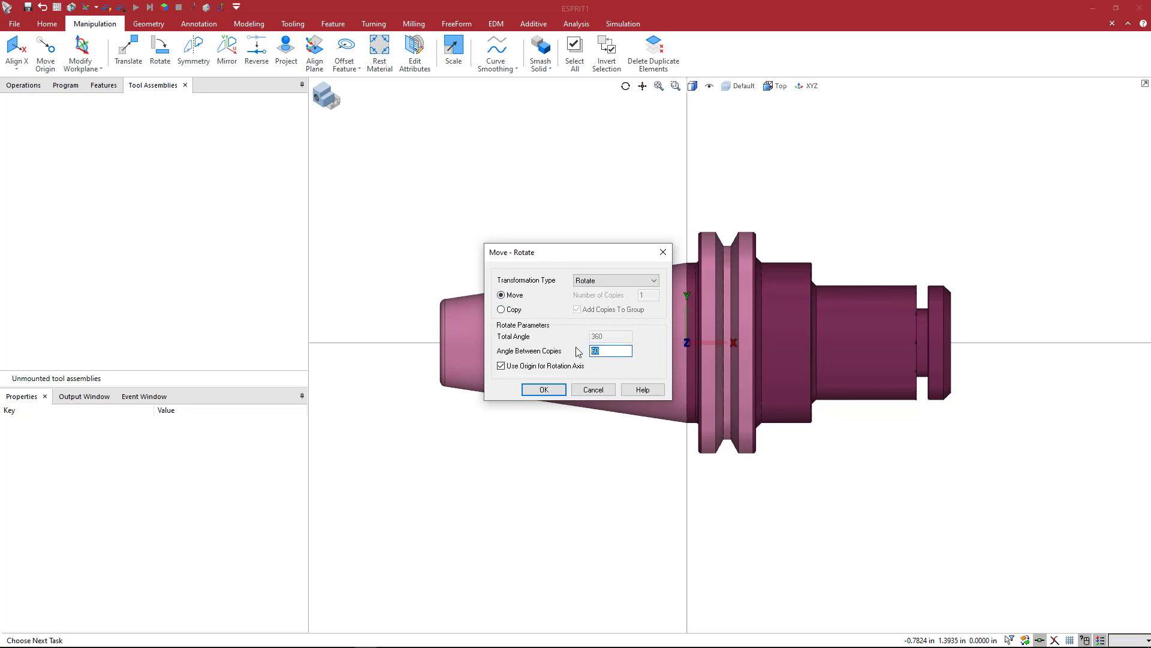
pyautogui.click(502, 367)
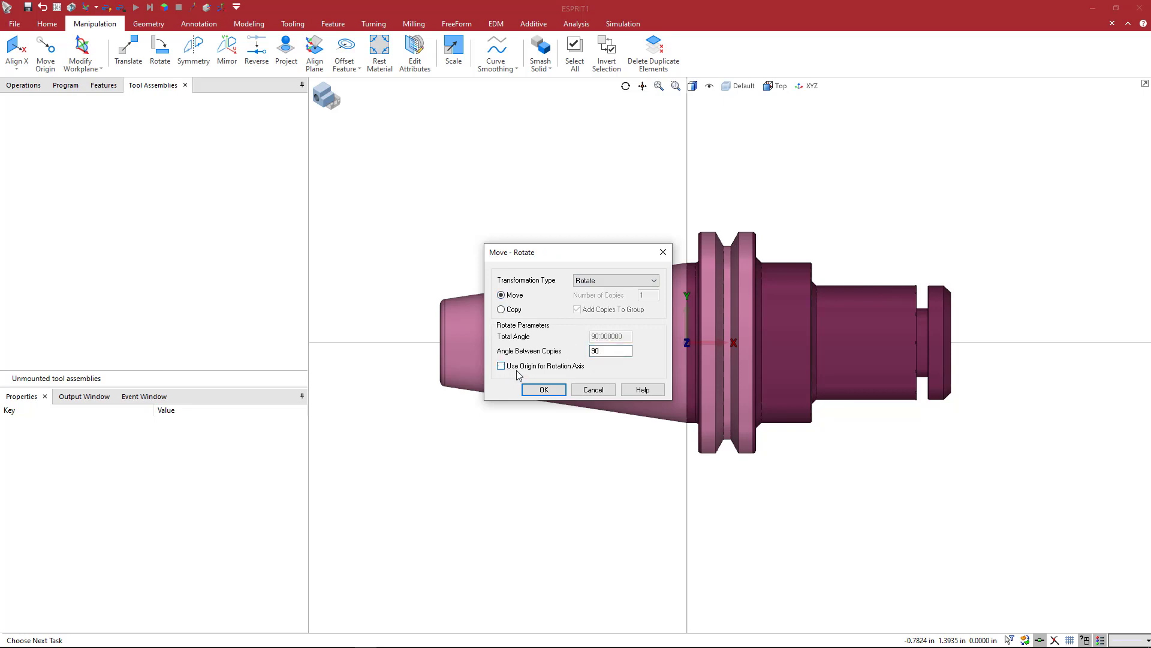
pyautogui.click(544, 390)
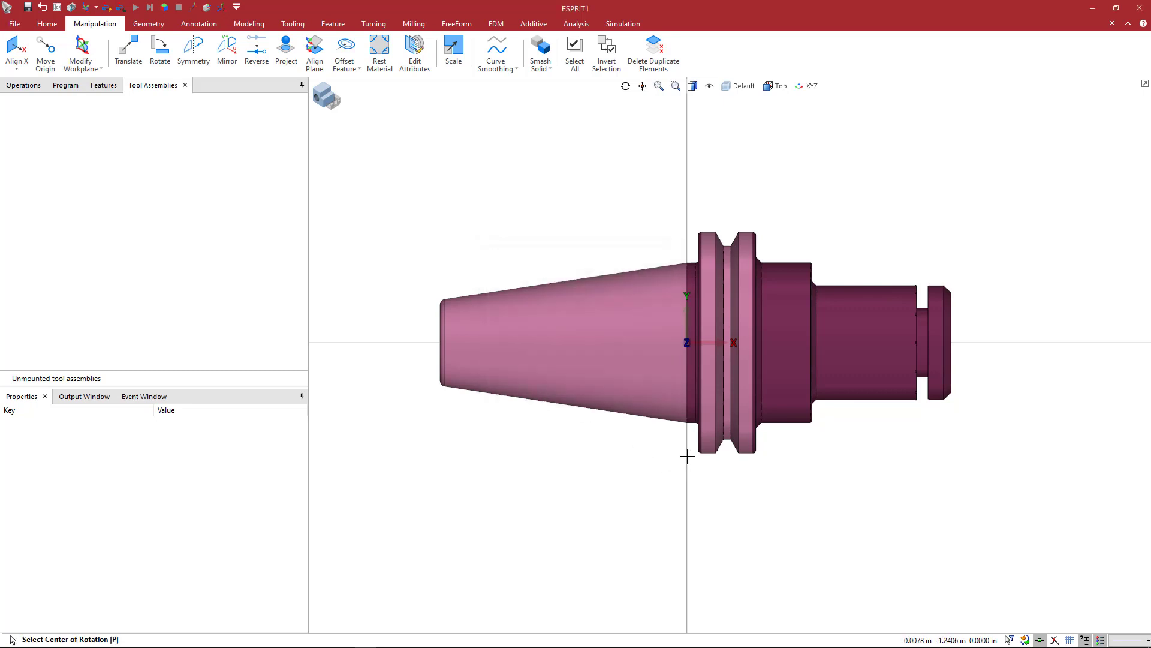
pyautogui.click(647, 461)
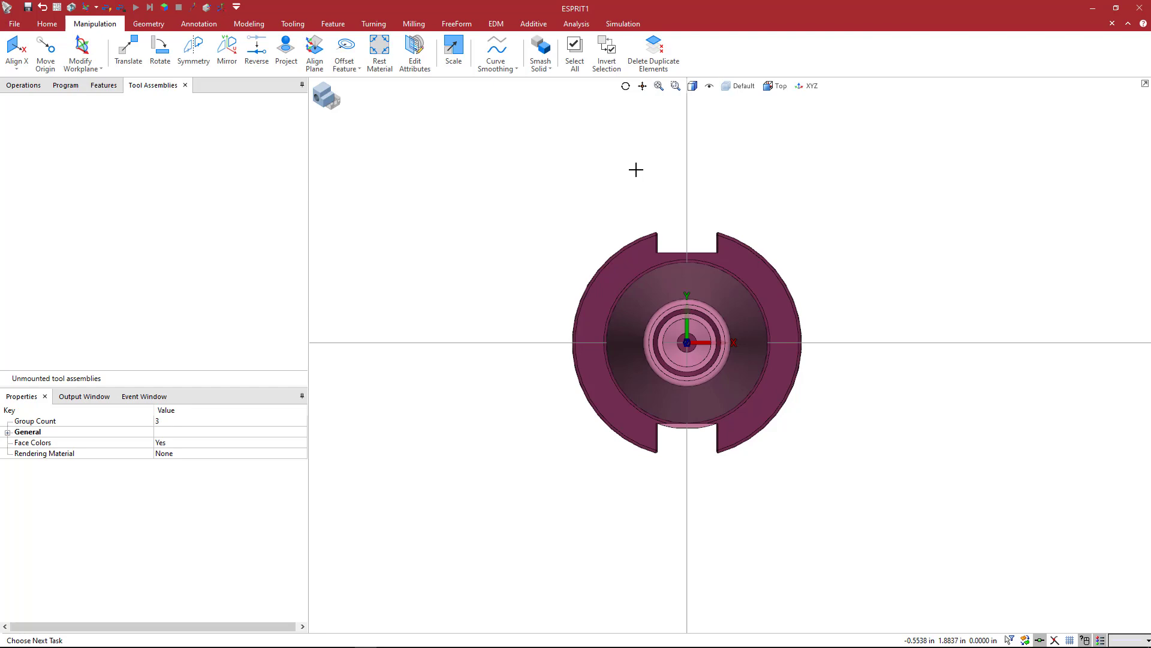
pyautogui.hotkey('ctrl', '5')
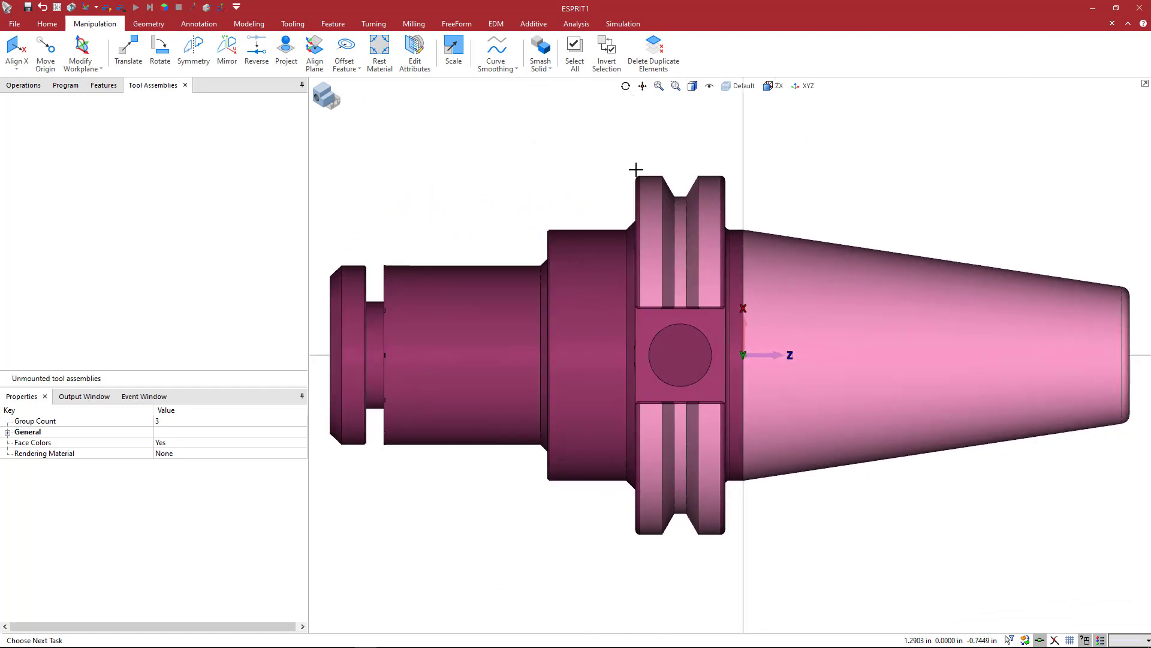
# Select the main arbor body as a solid to check which geometry belongs to it.
pyautogui.scroll(-1, 804, 357)
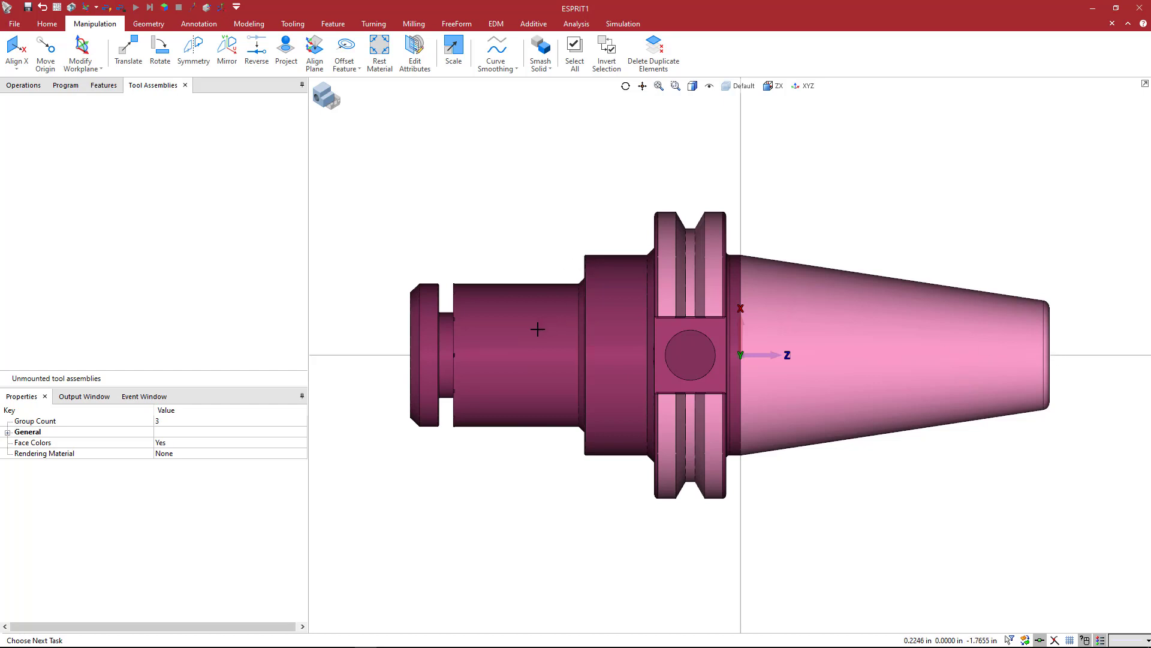
pyautogui.click(538, 329)
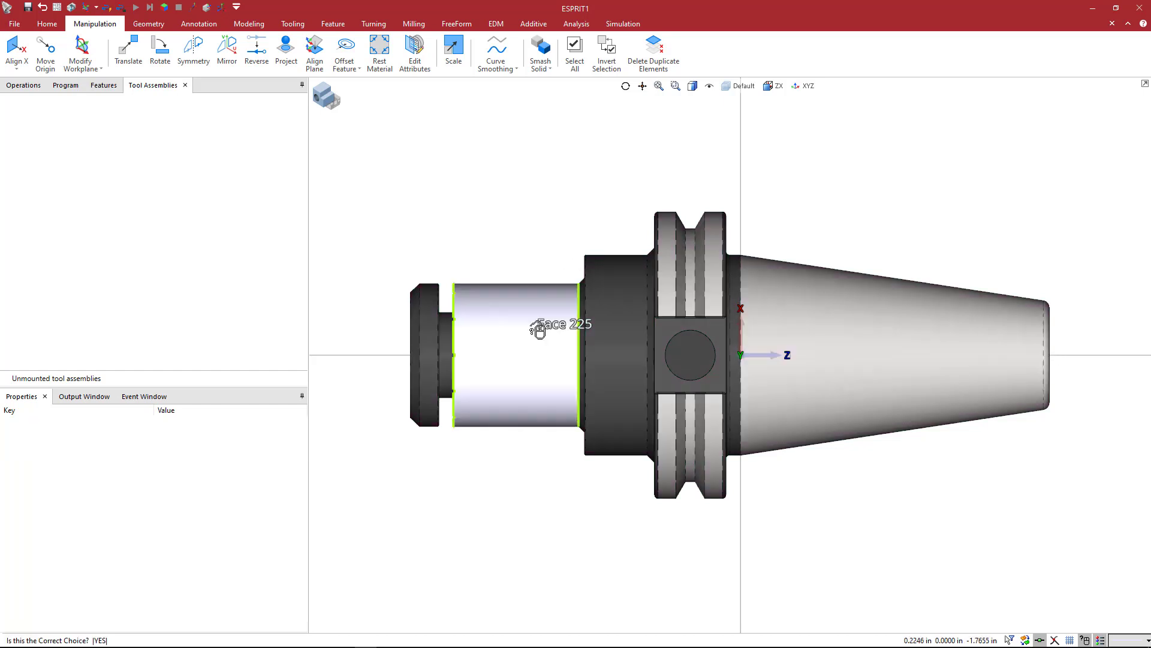
pyautogui.rightClick(537, 328)
pyautogui.click(538, 329)
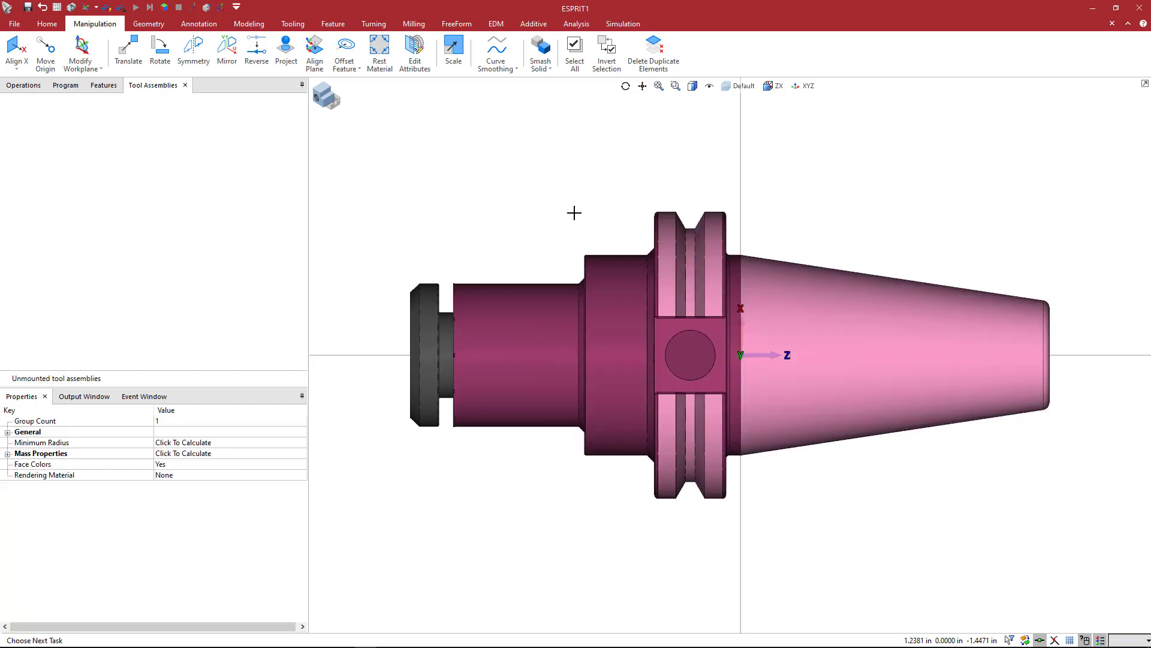
pyautogui.moveTo(574, 212); pyautogui.dragTo(596, 226, button='middle')
pyautogui.moveTo(589, 337); pyautogui.dragTo(615, 352, button='middle')
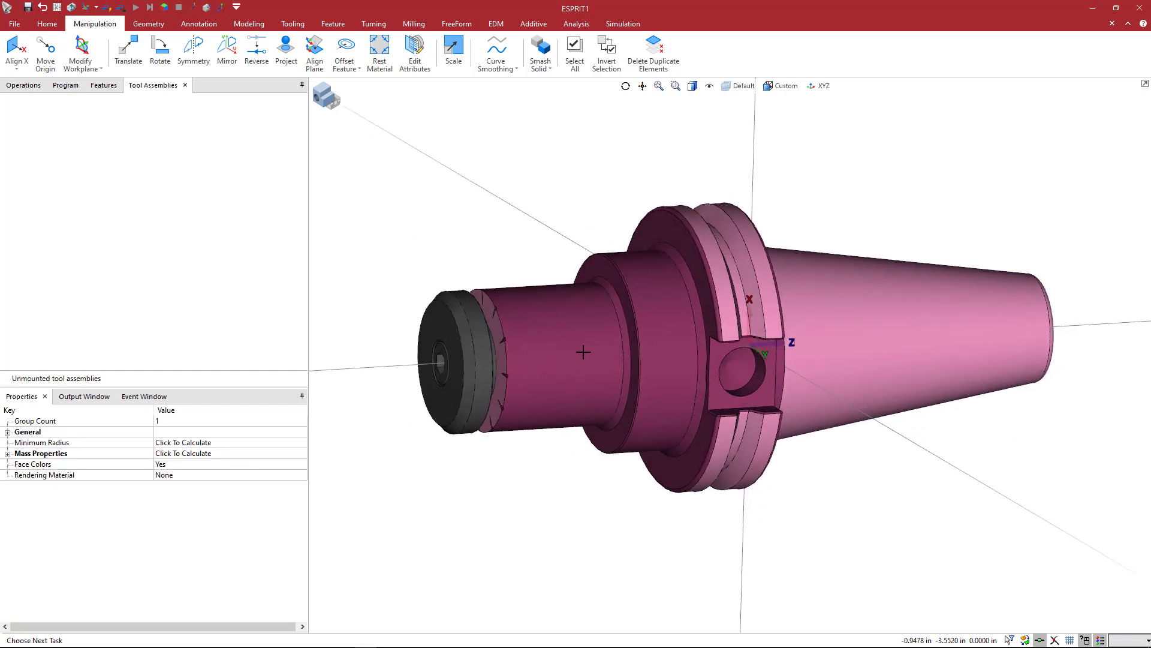
pyautogui.scroll(3, 483, 381)
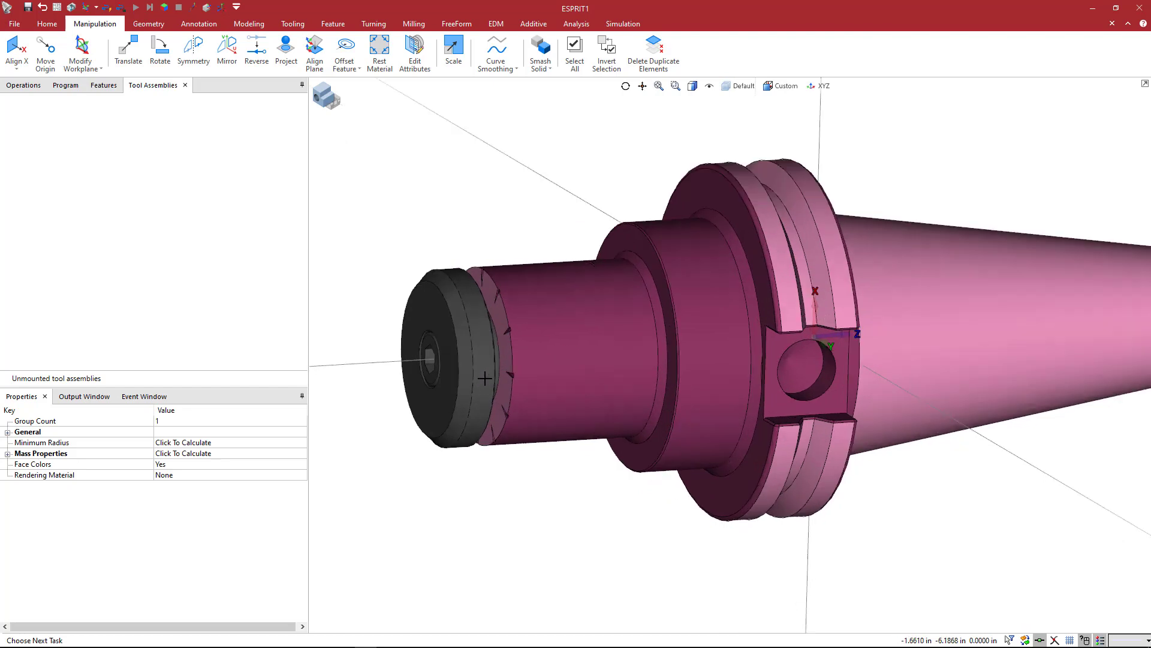
# Select the separate bodies at the arbor's nose, including the small central screw, to identify them, and clear the selection.
pyautogui.click(478, 367)
pyautogui.scroll(3, 390, 342)
pyautogui.press('Escape')
pyautogui.click(420, 339)
pyautogui.scroll(-3, 545, 334)
pyautogui.scroll(-3, 546, 333)
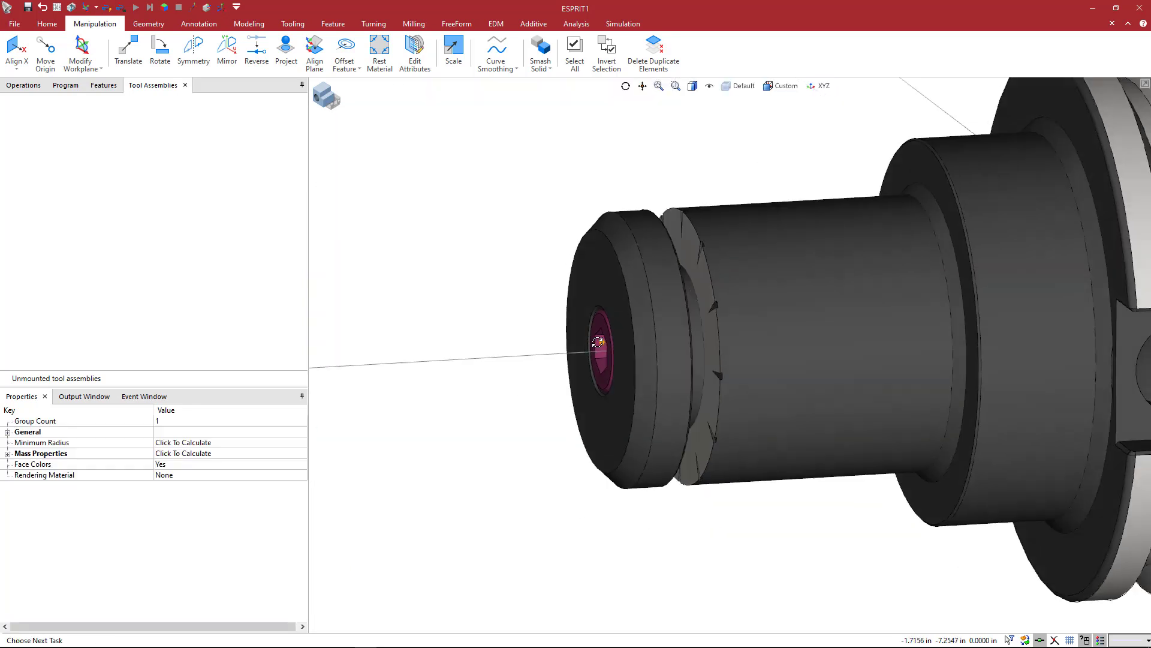
pyautogui.press('Escape')
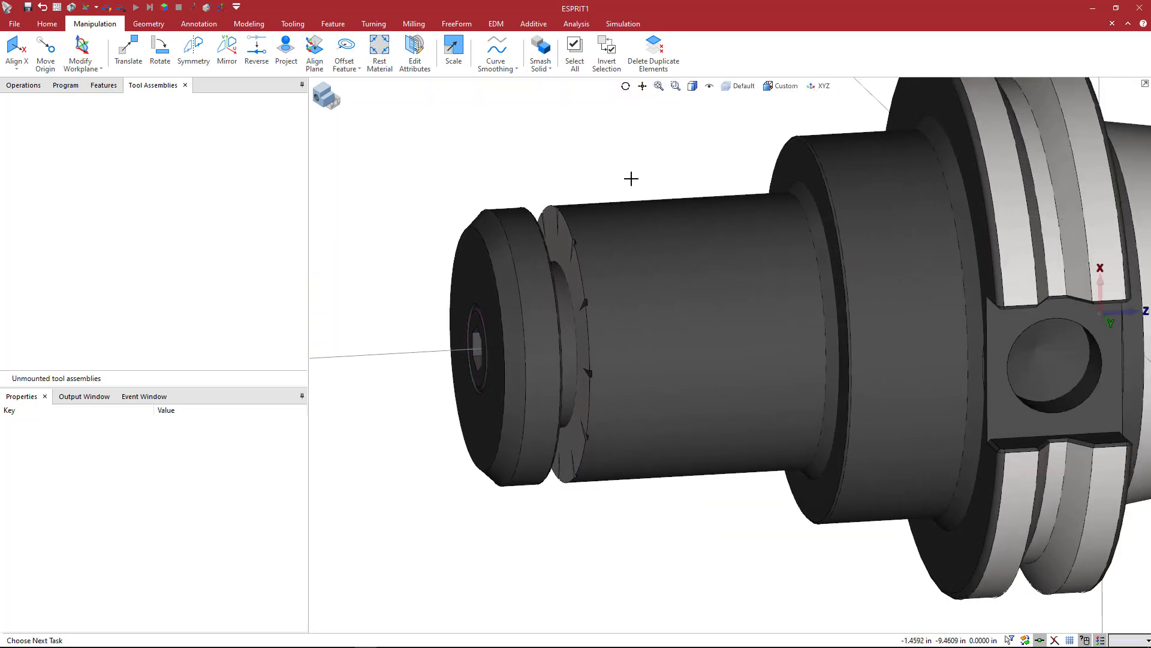
# Modify the workplane in the ZX view by translating it along Z to the front face of the arbor's pilot diameter.
pyautogui.scroll(-5, 563, 182)
pyautogui.moveTo(570, 185); pyautogui.dragTo(548, 184, button='middle')
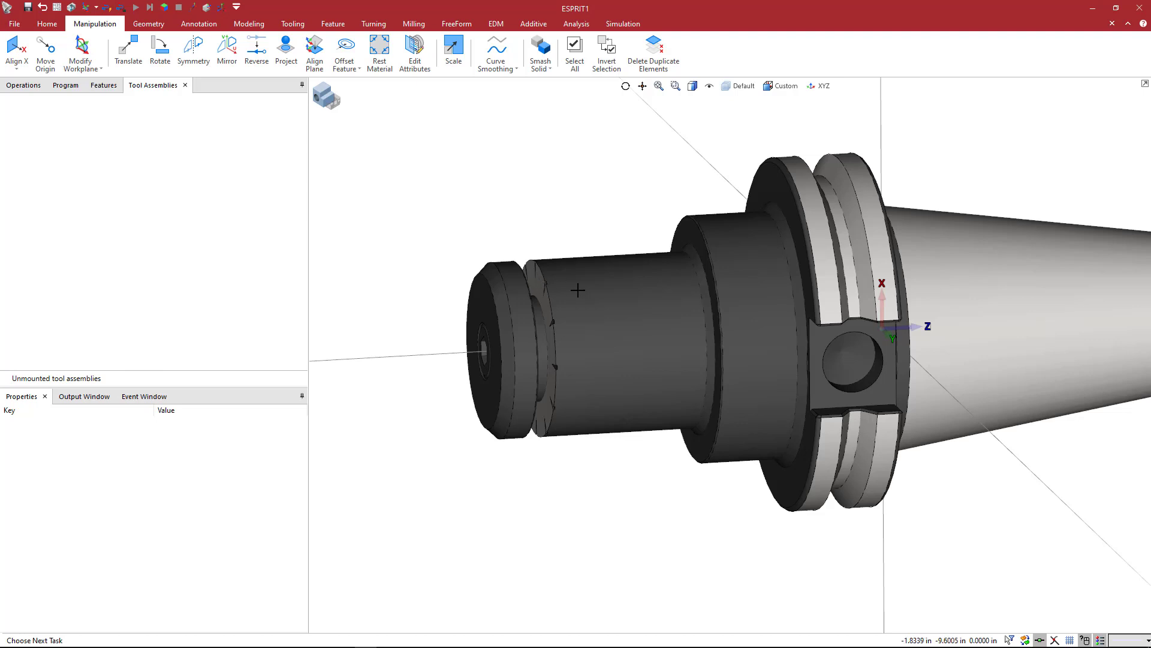
pyautogui.press('F6')
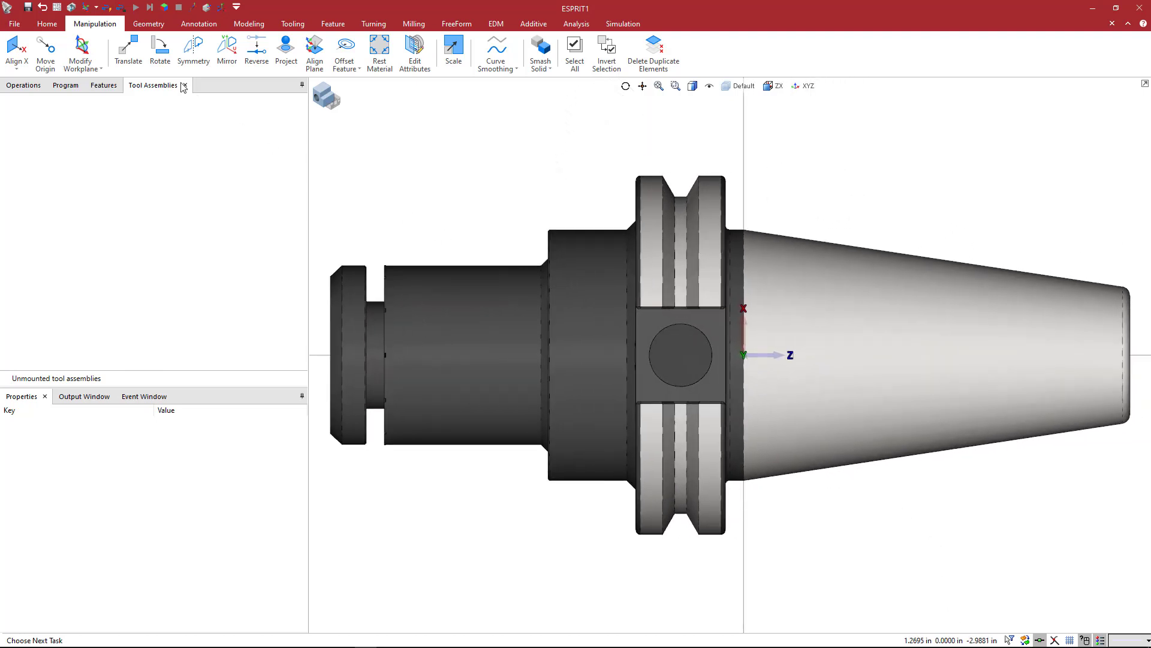
pyautogui.click(84, 48)
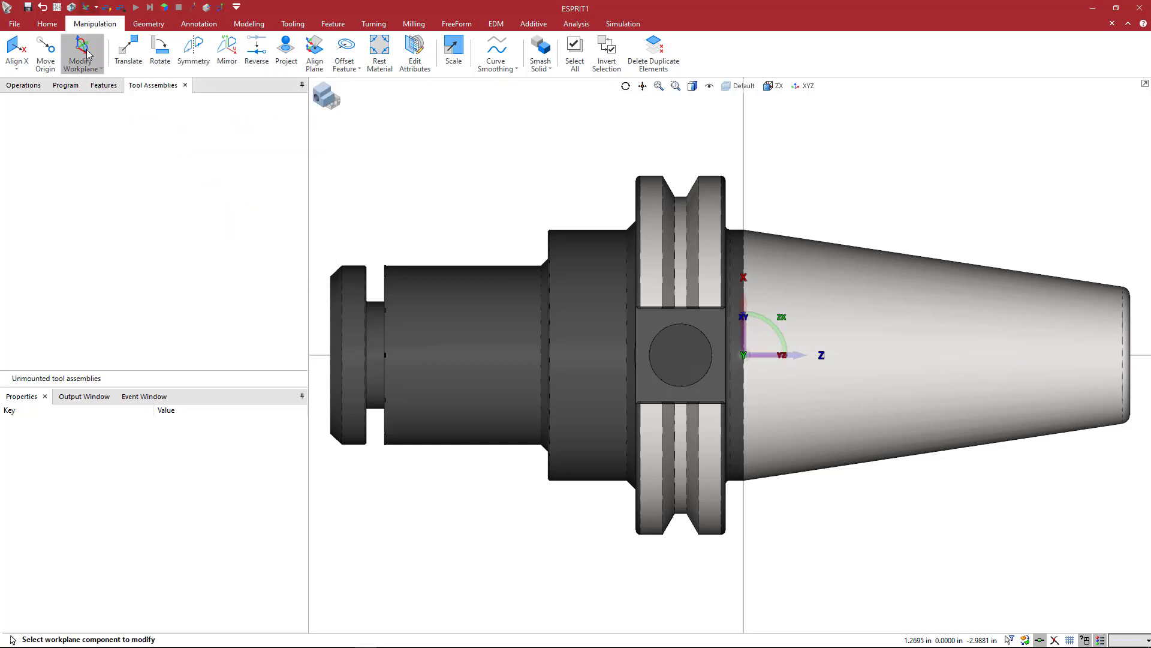
pyautogui.click(767, 354)
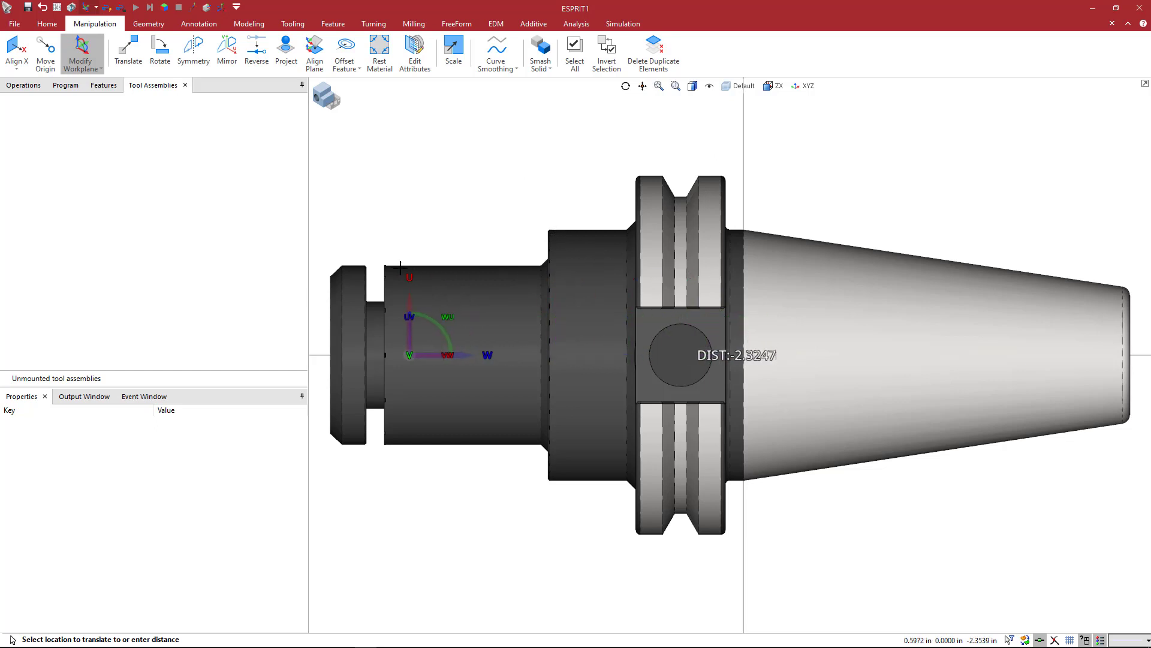
pyautogui.scroll(5, 384, 282)
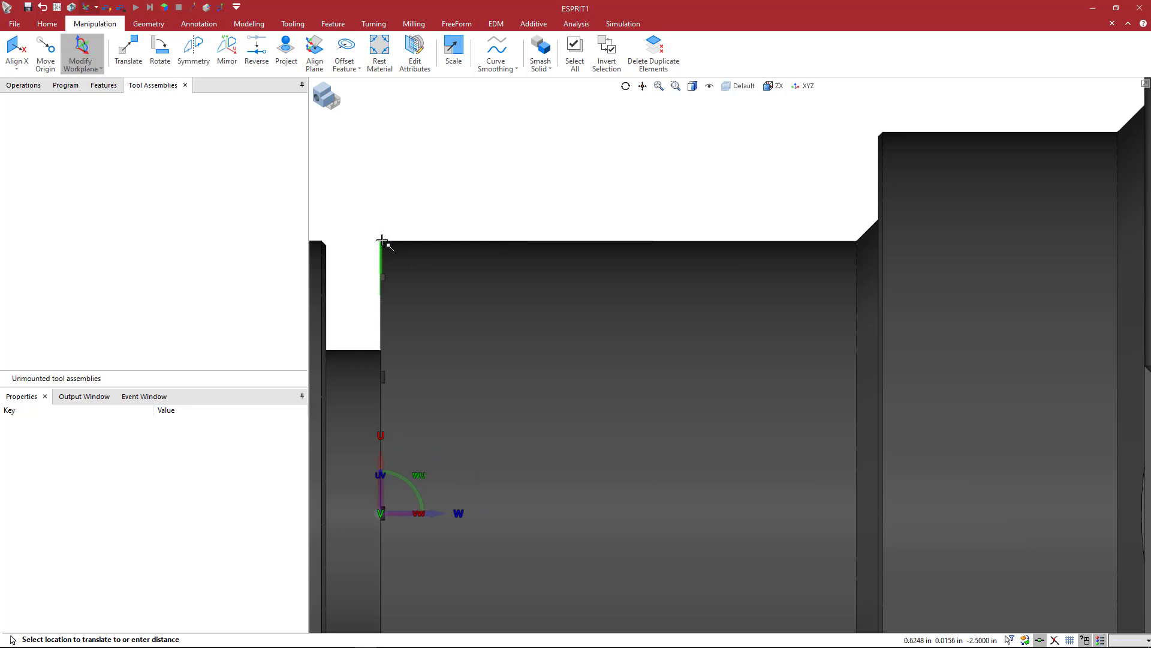
pyautogui.click(382, 241)
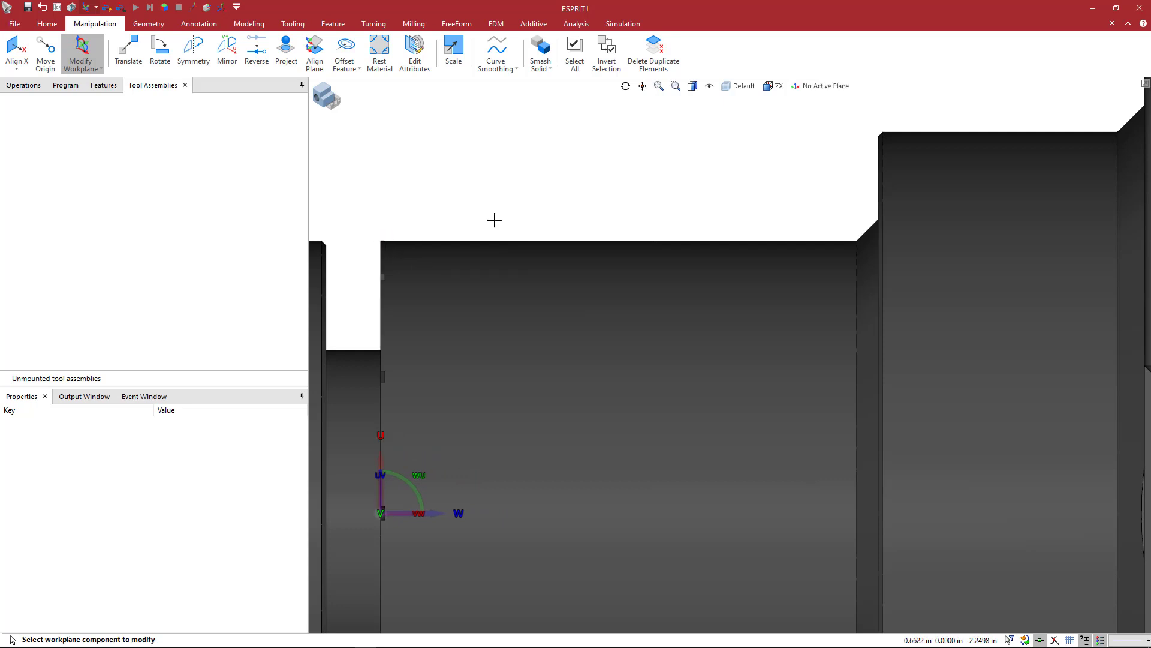
# Save the shifted workplane at the arbor's front face as a new plane named TA_1.
pyautogui.moveTo(494, 218); pyautogui.dragTo(599, 223, button='middle')
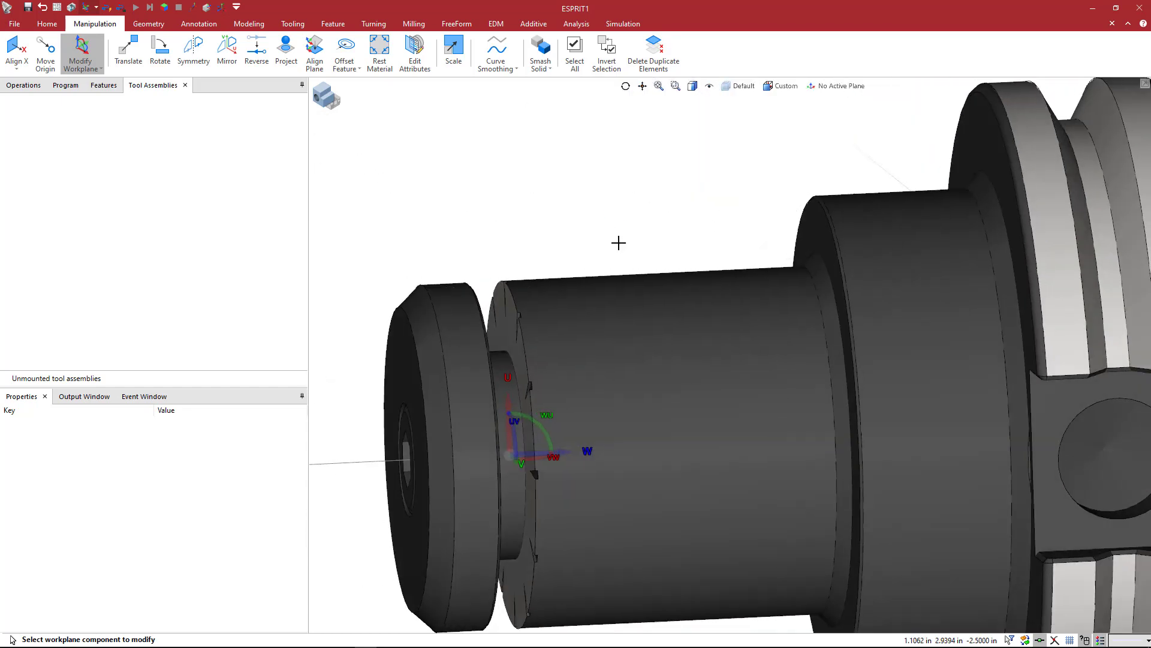
pyautogui.scroll(-3, 617, 244)
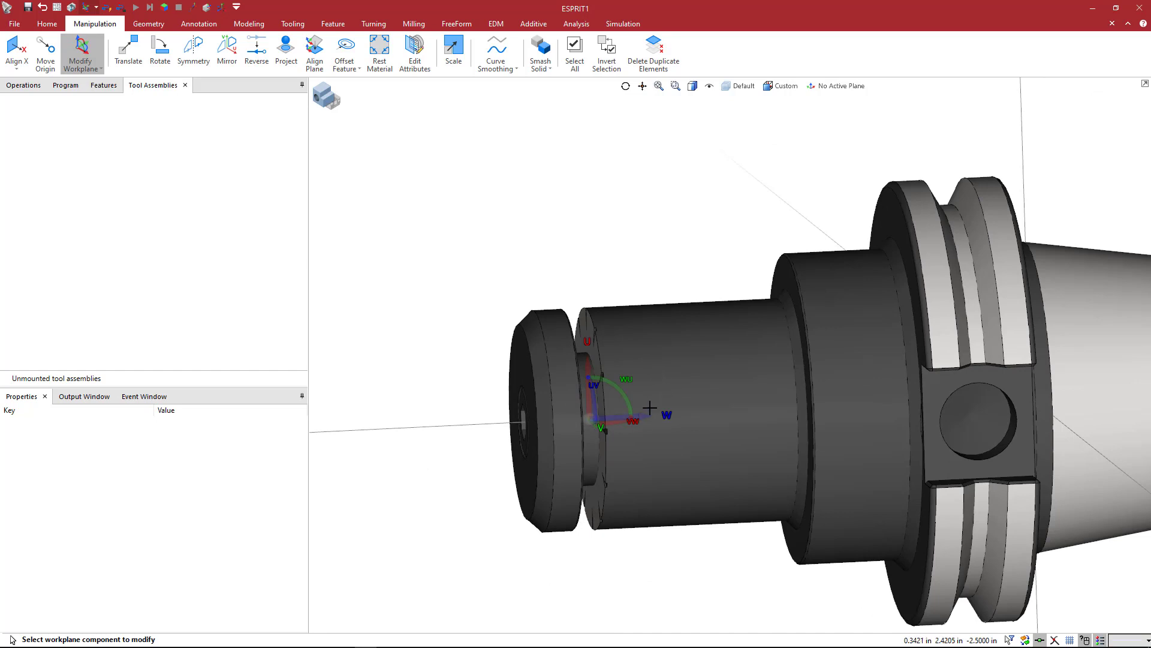
pyautogui.scroll(2, 611, 360)
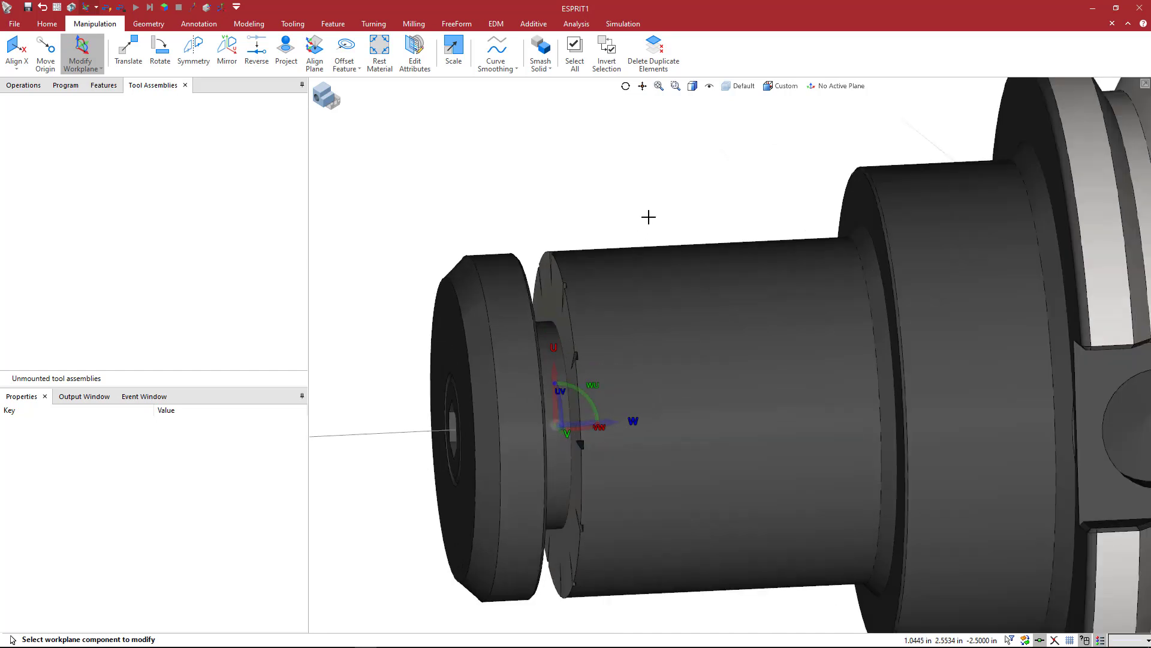
pyautogui.click(817, 88)
pyautogui.click(816, 148)
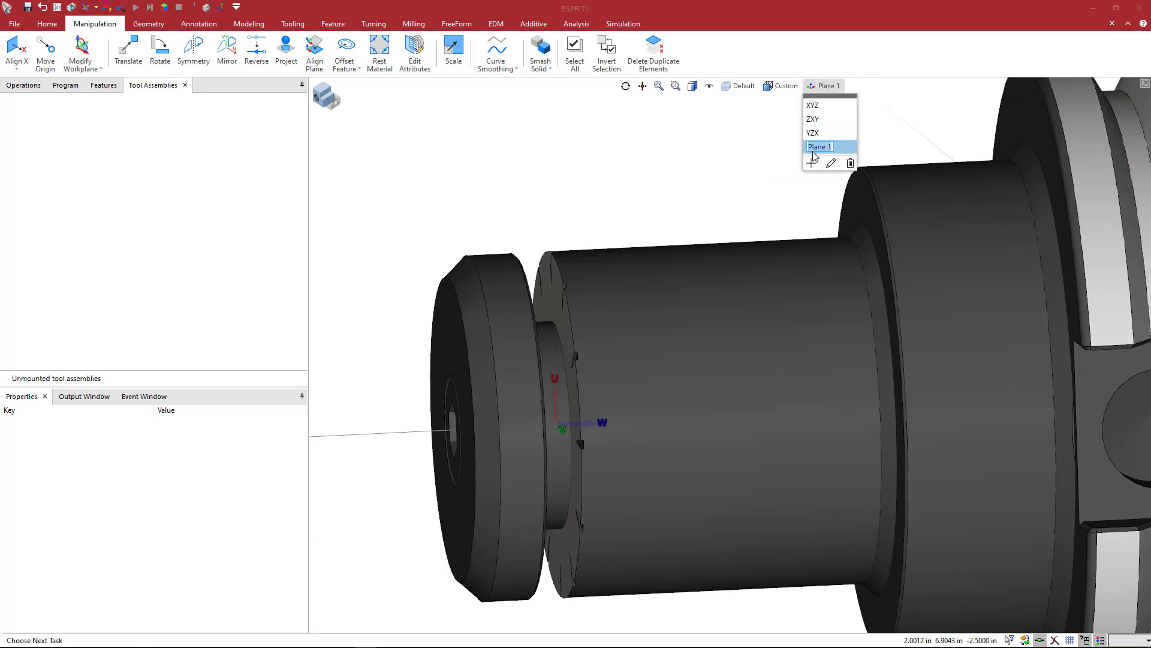
pyautogui.write('TA_1')
pyautogui.press('Return')
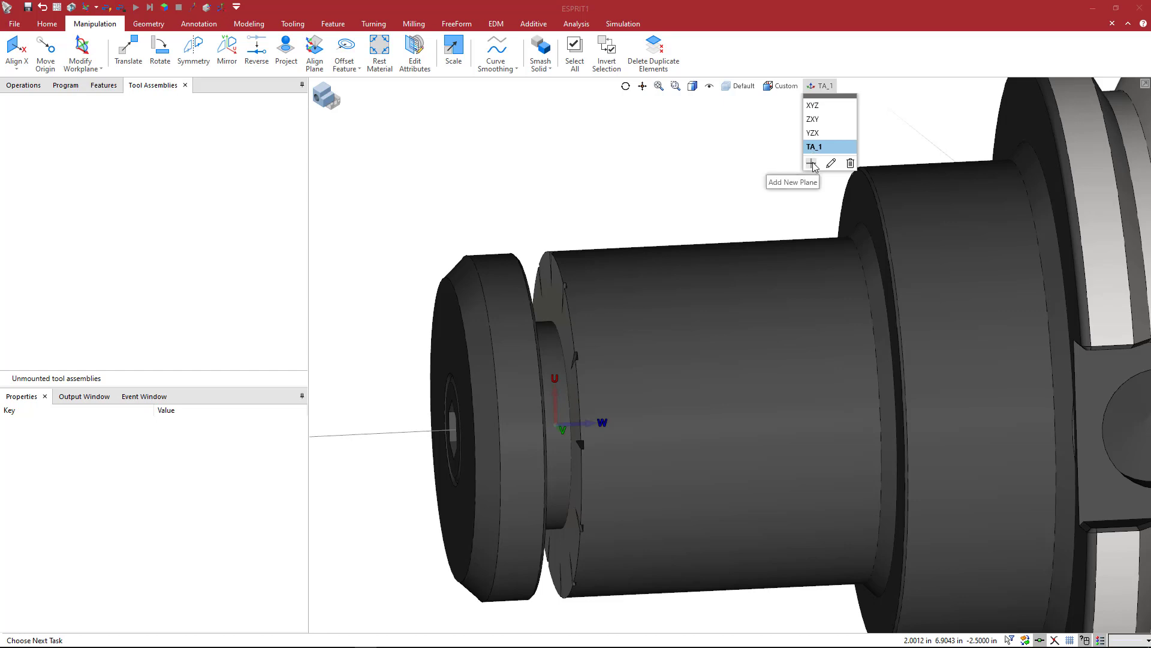
# Add a second new plane named HA_1 at the same location.
pyautogui.click(812, 163)
pyautogui.write('HA_1')
pyautogui.press('Return')
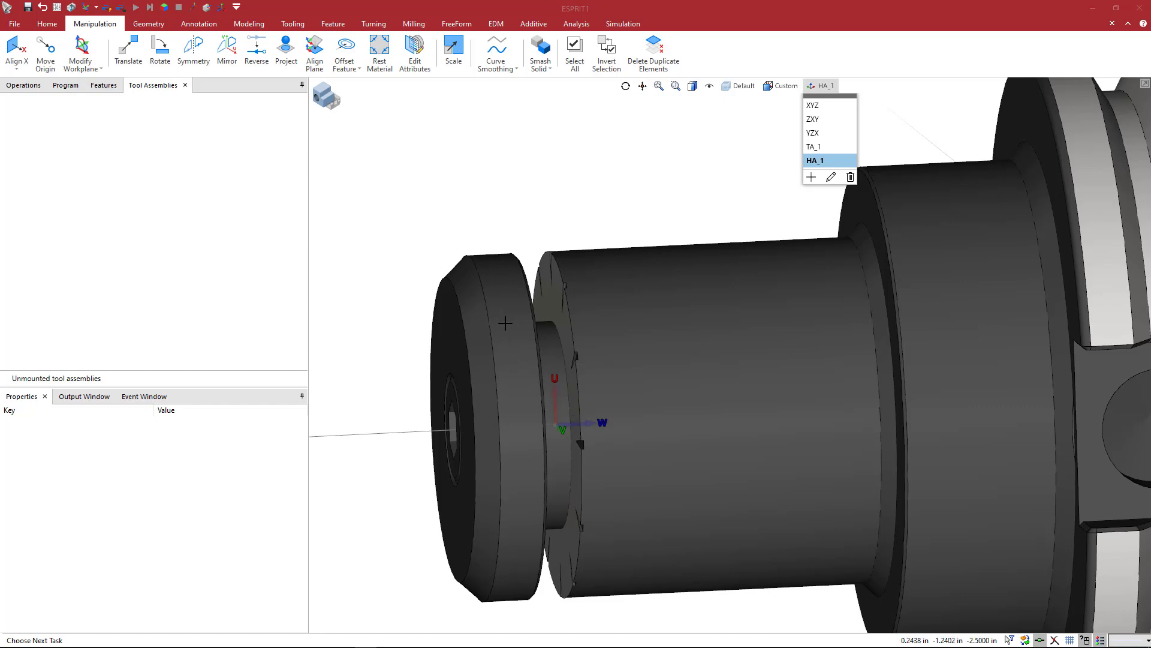
# Select the end cap and the arbor body in turn to tell the two solids apart, and clear the selection.
pyautogui.click(515, 395)
pyautogui.click(544, 414)
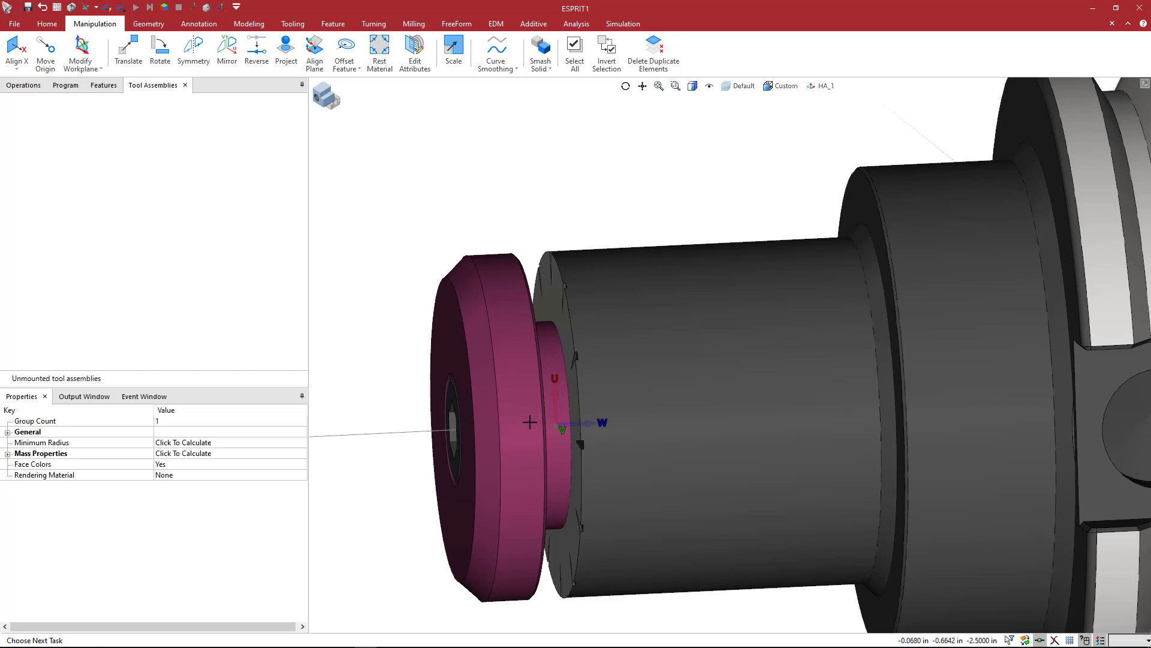
pyautogui.click(667, 418)
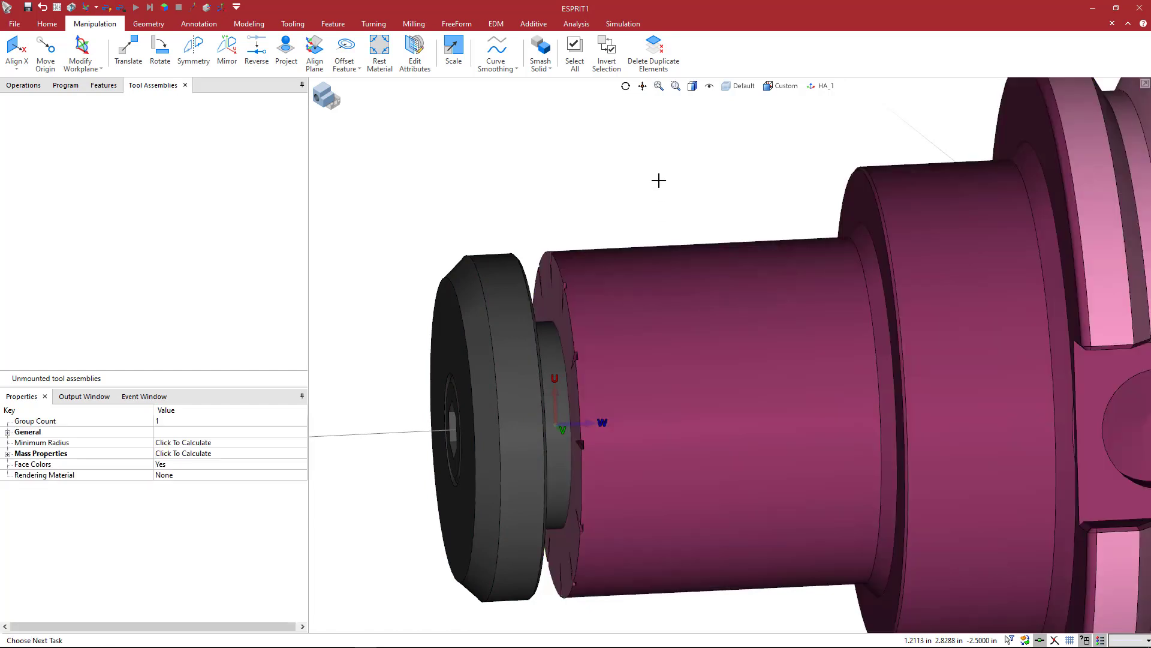
pyautogui.click(658, 180)
pyautogui.scroll(-3, 659, 180)
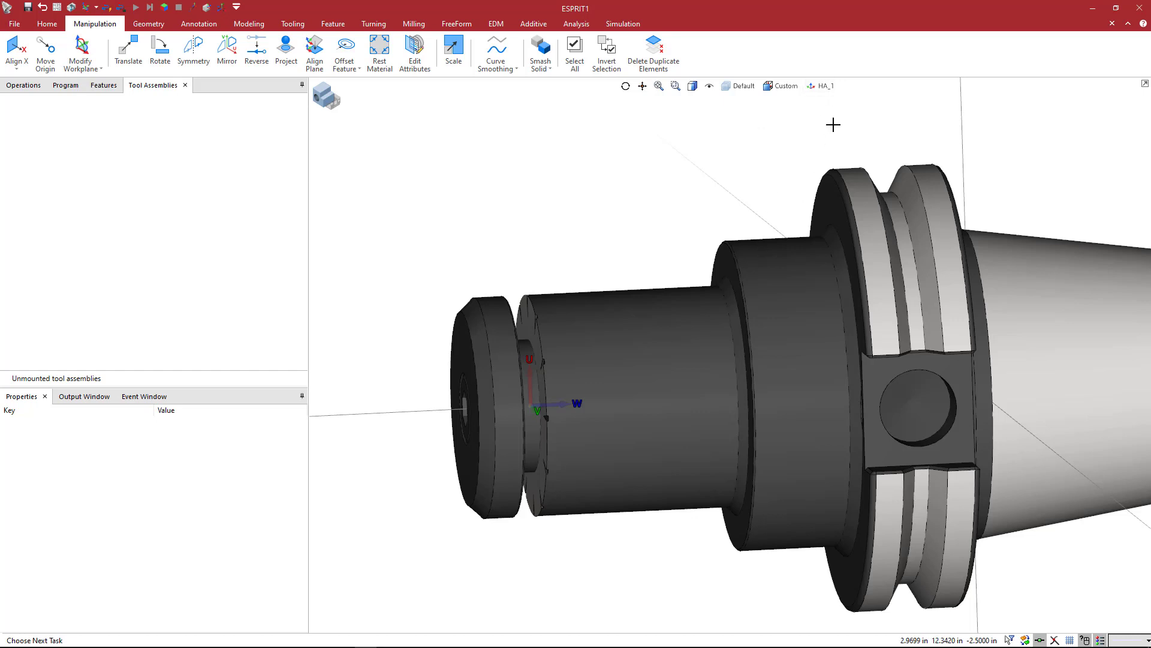
# Review the list of work planes and highlight the arbor body they apply to.
pyautogui.click(821, 86)
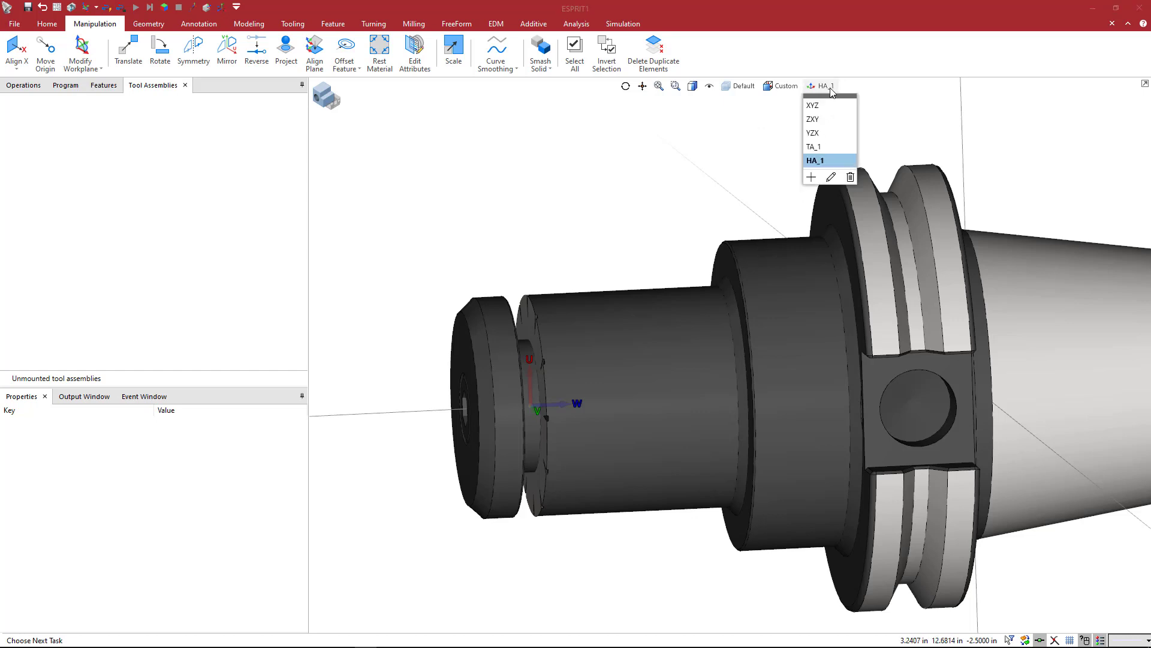
pyautogui.click(665, 359)
pyautogui.click(666, 361)
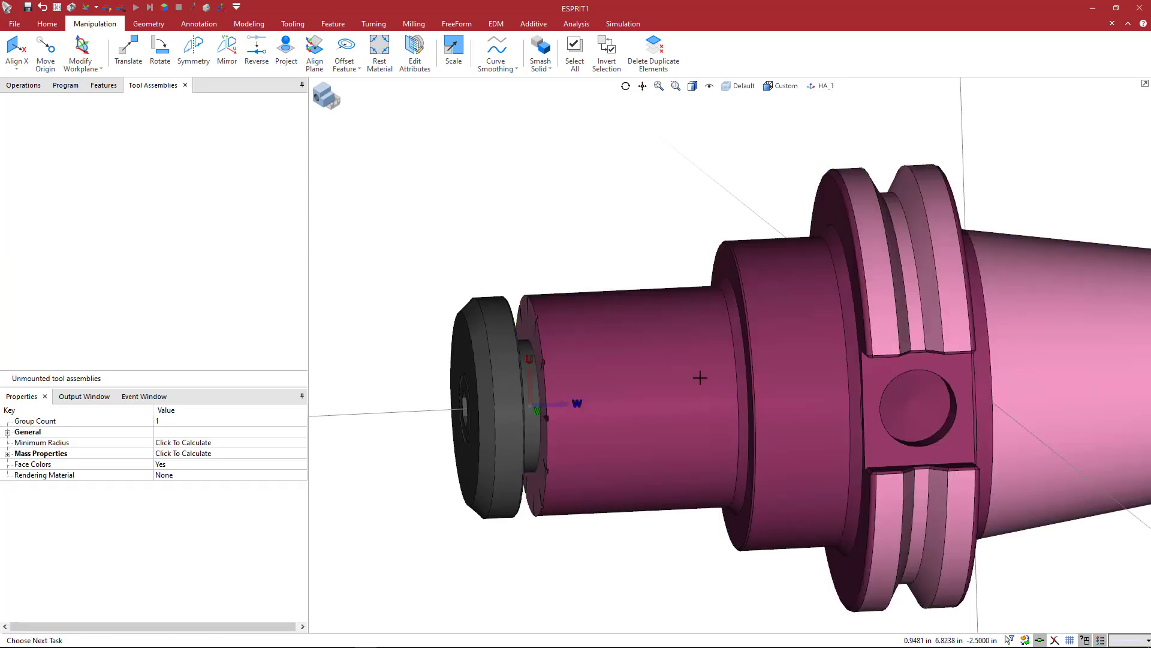
pyautogui.scroll(-3, 690, 376)
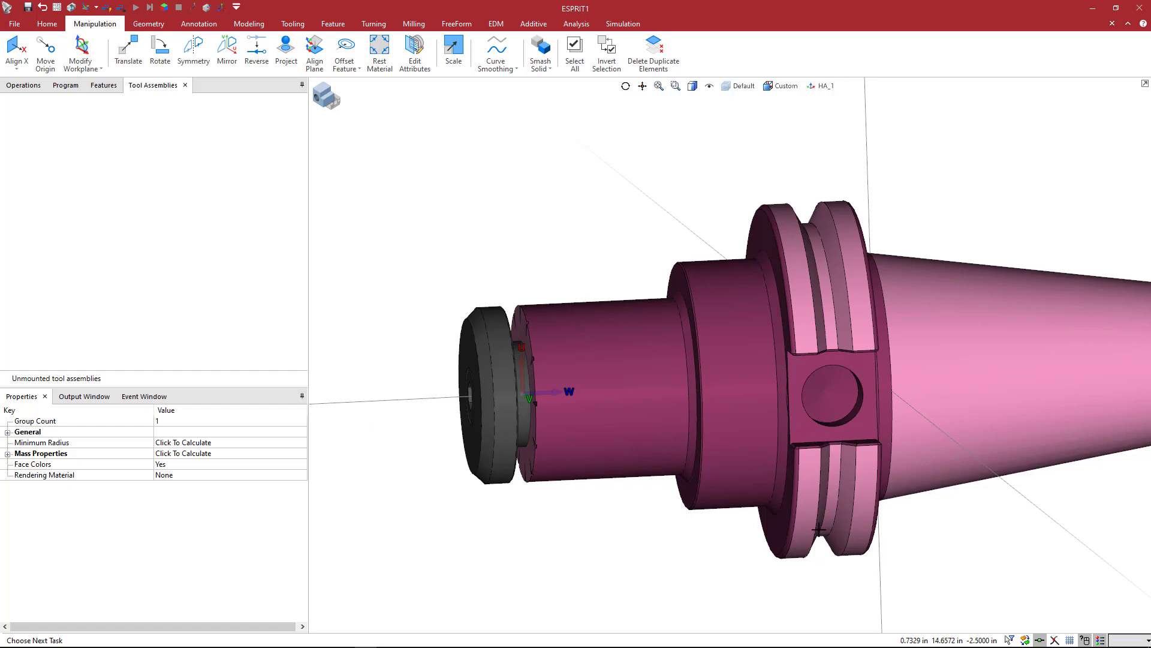
# Clear the current selection and examine the body types offered by the selection filter.
pyautogui.click(1011, 640)
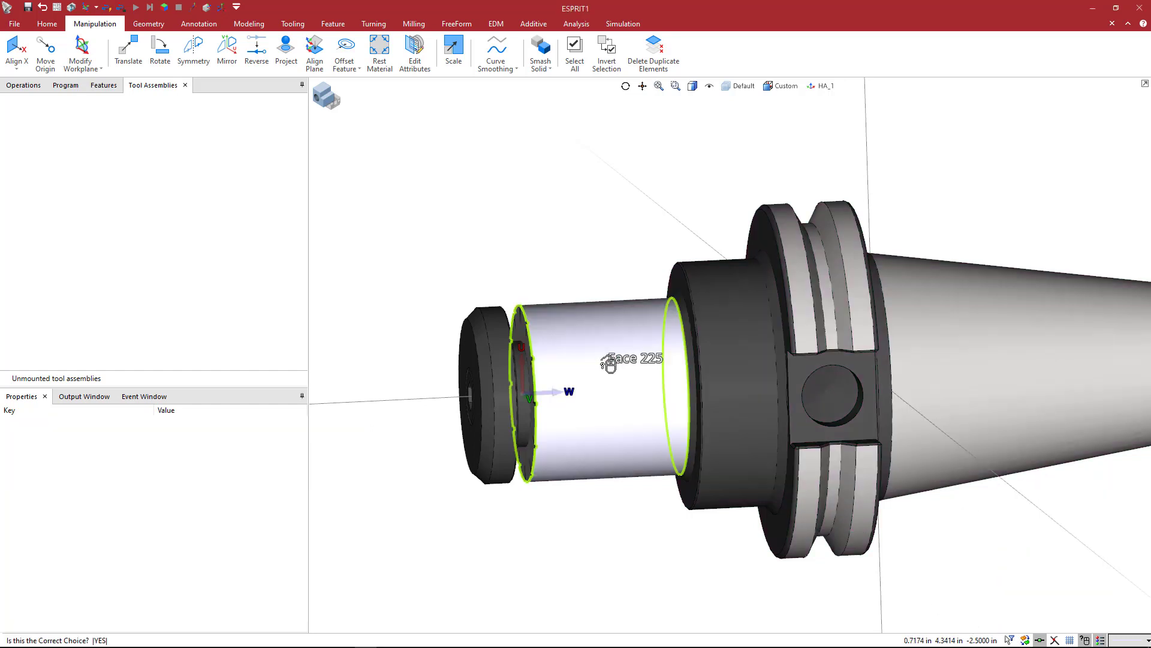
pyautogui.click(623, 220)
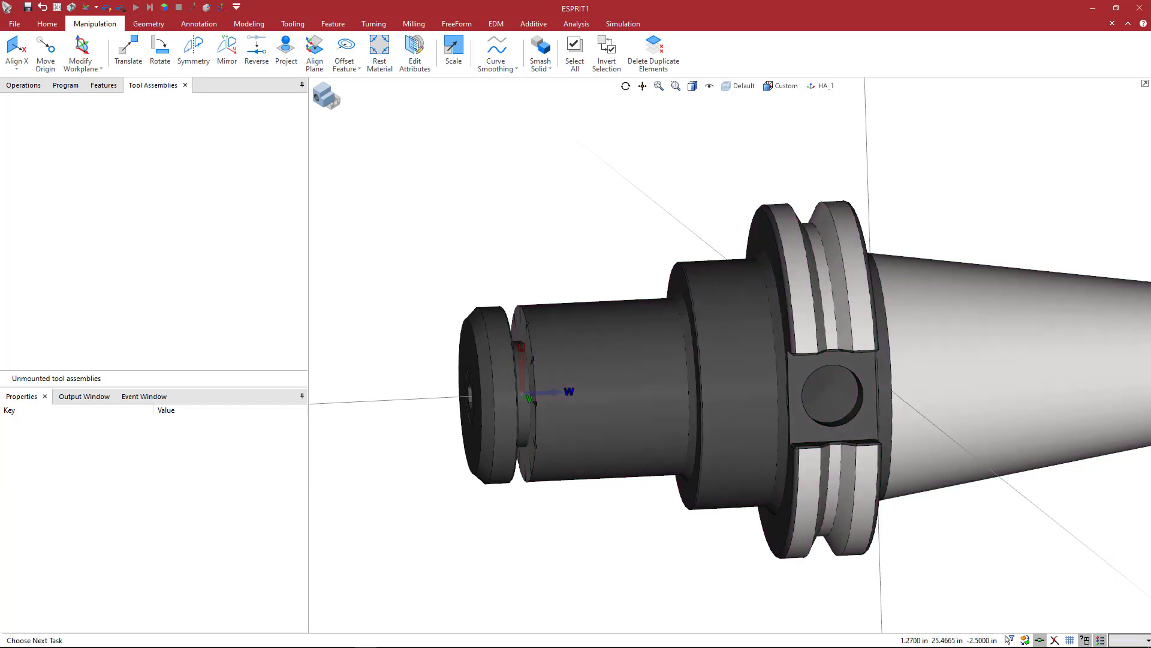
pyautogui.click(1011, 640)
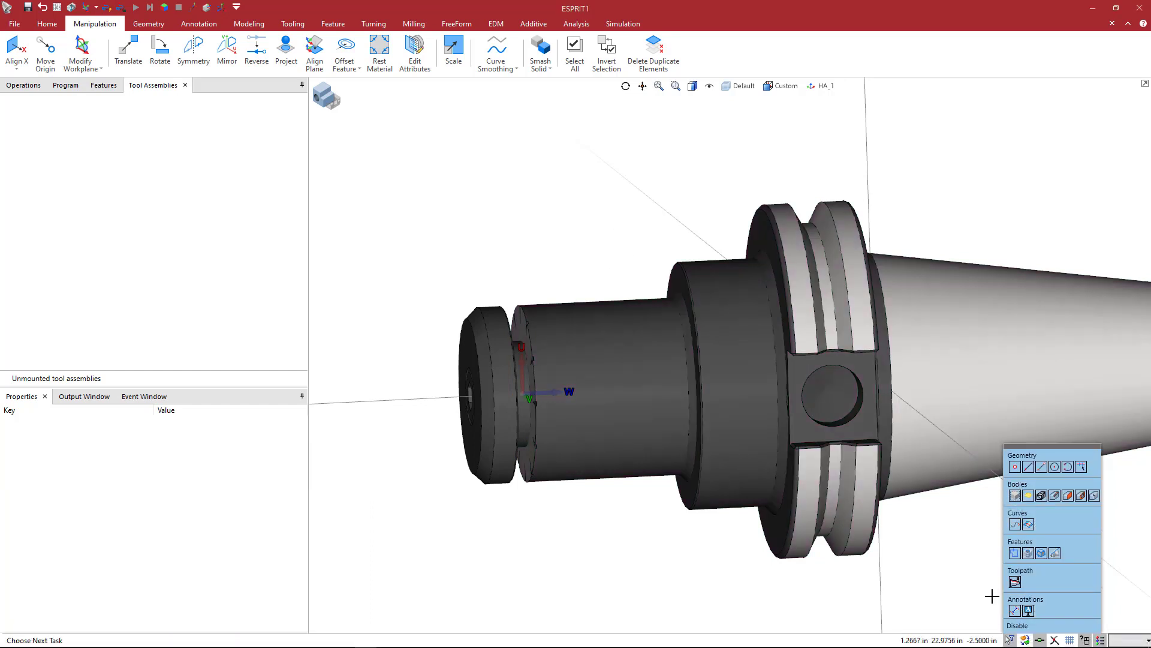
pyautogui.click(1067, 599)
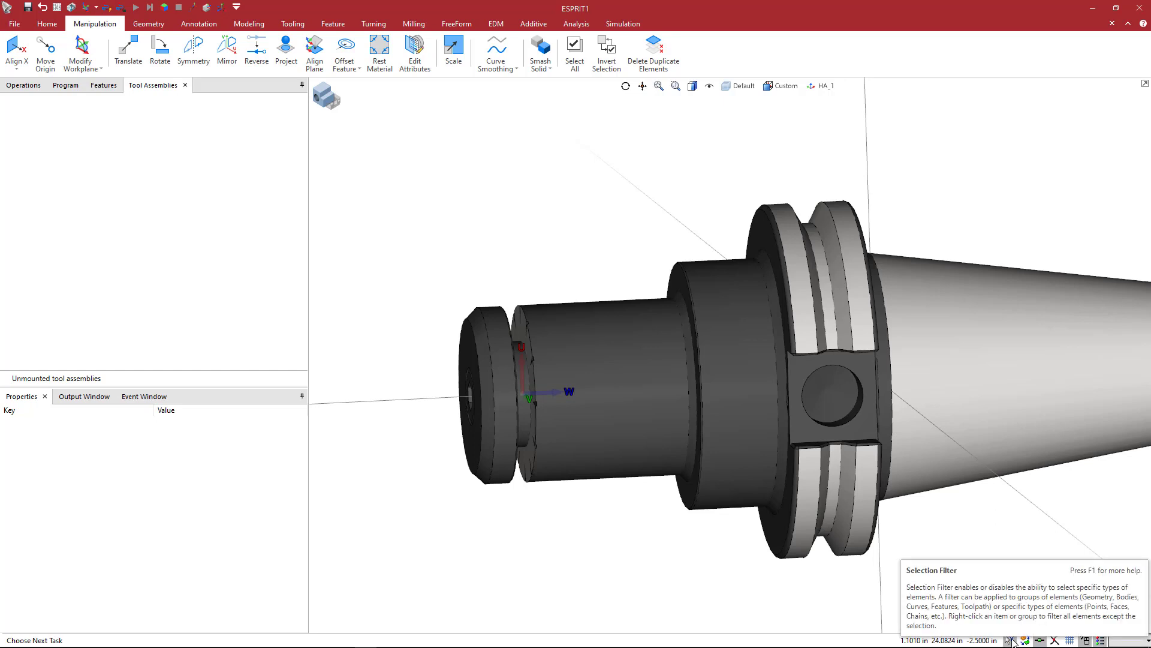
pyautogui.click(1011, 640)
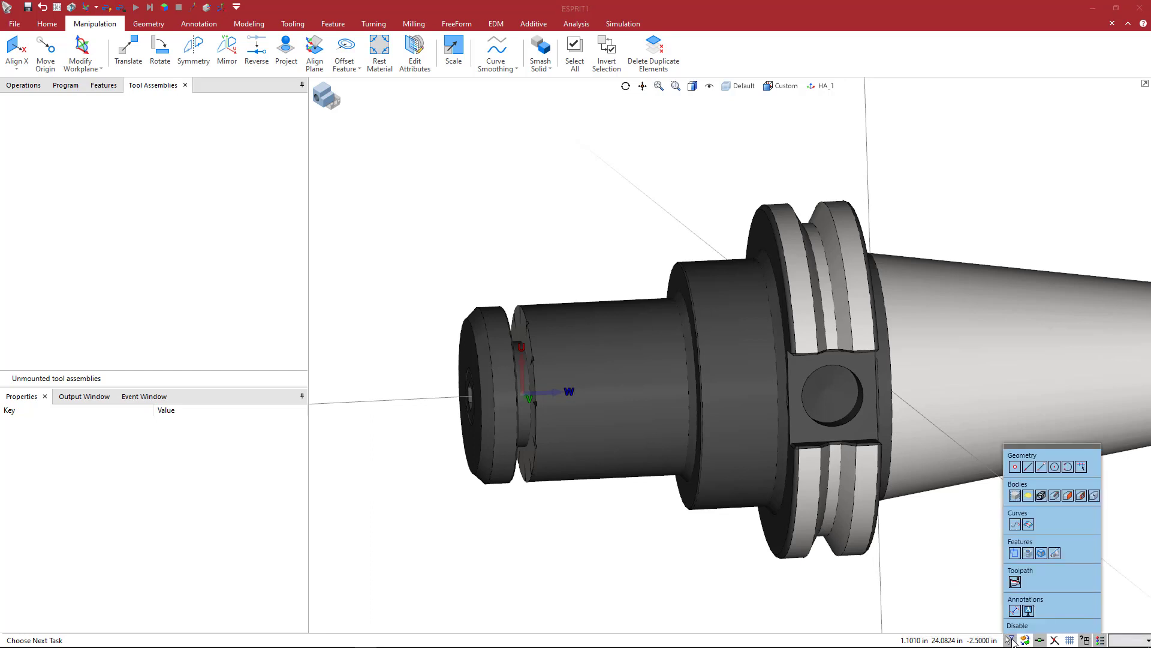
pyautogui.click(1015, 496)
# Select the complete arbor body as a solid, leaving out the end cap, and inspect it from the front.
pyautogui.click(626, 348)
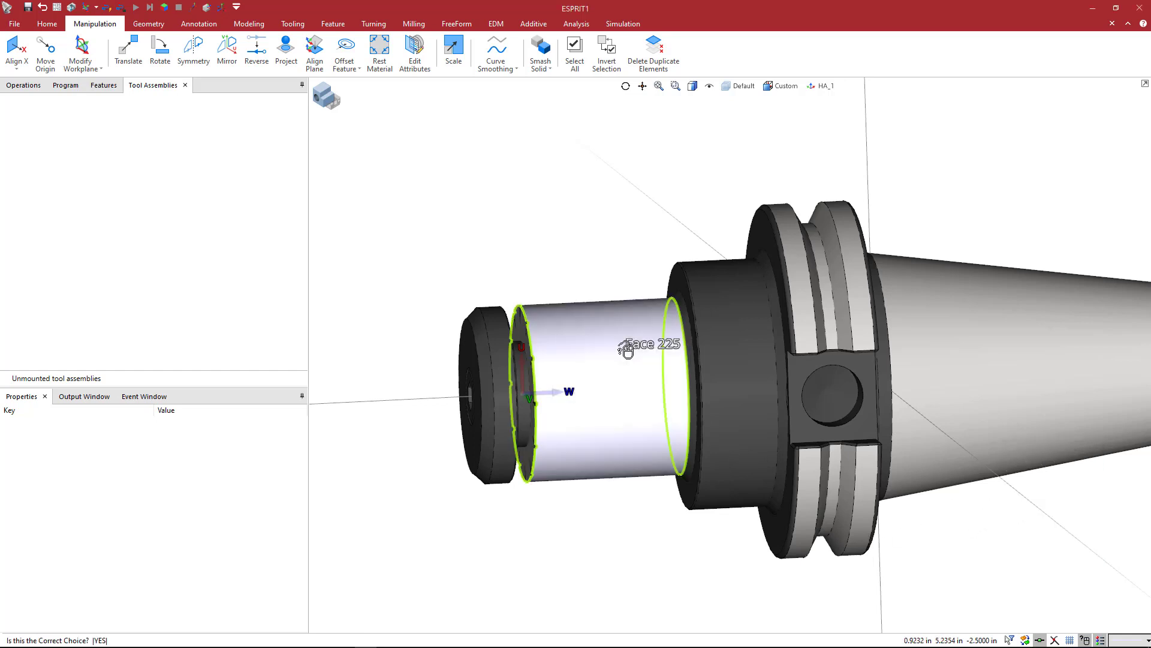
pyautogui.rightClick(627, 348)
pyautogui.click(629, 347)
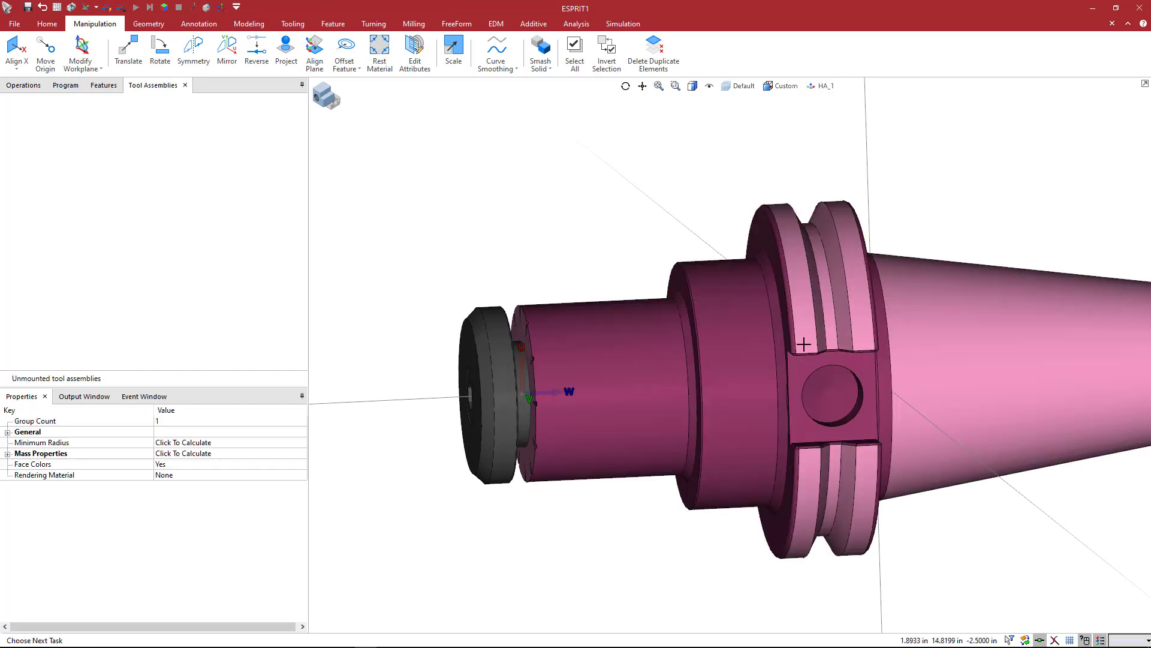
pyautogui.scroll(-5, 793, 347)
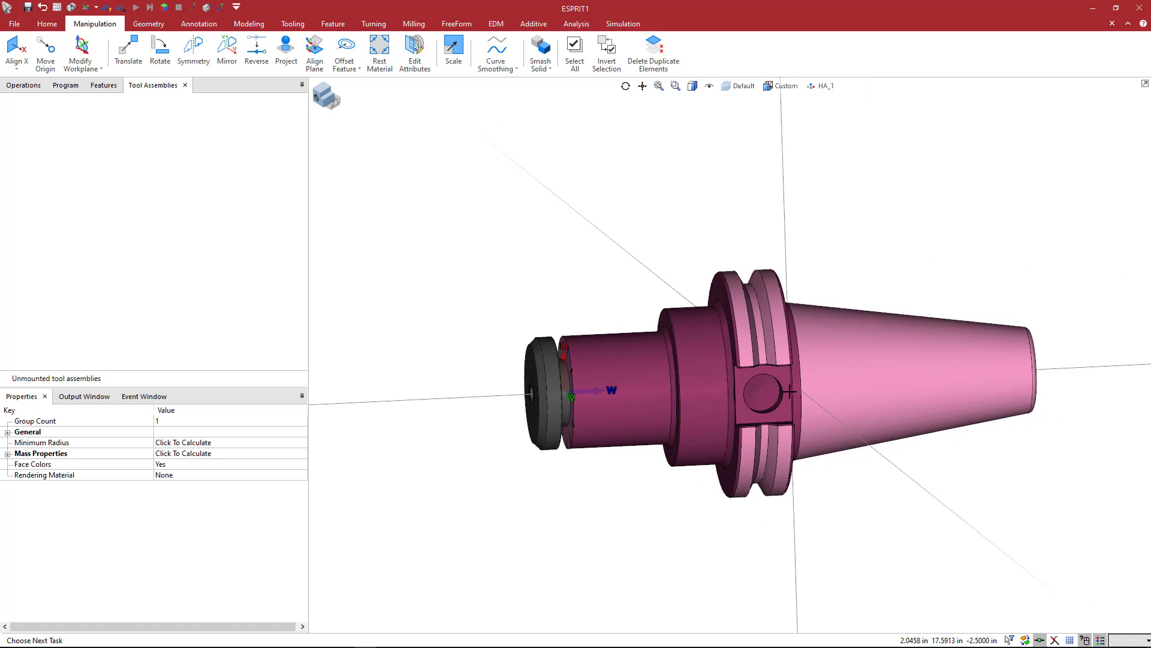
pyautogui.moveTo(696, 296); pyautogui.dragTo(604, 311, button='middle')
pyautogui.scroll(-2, 627, 290)
pyautogui.scroll(3, 605, 311)
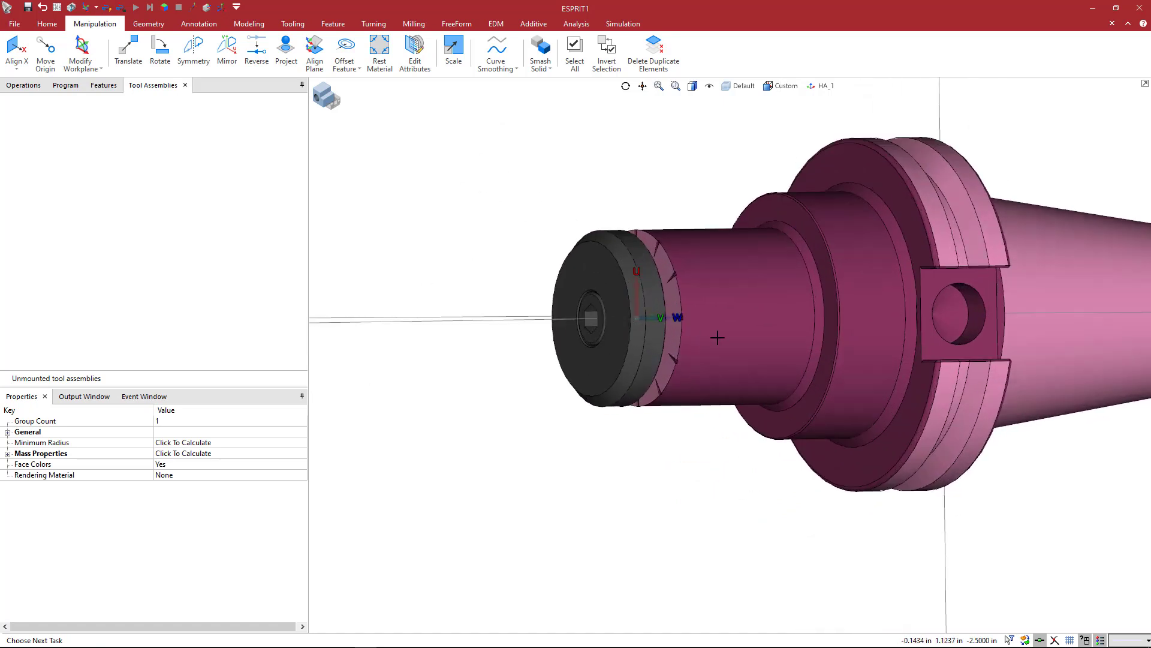
pyautogui.moveTo(711, 340); pyautogui.dragTo(634, 389, button='middle')
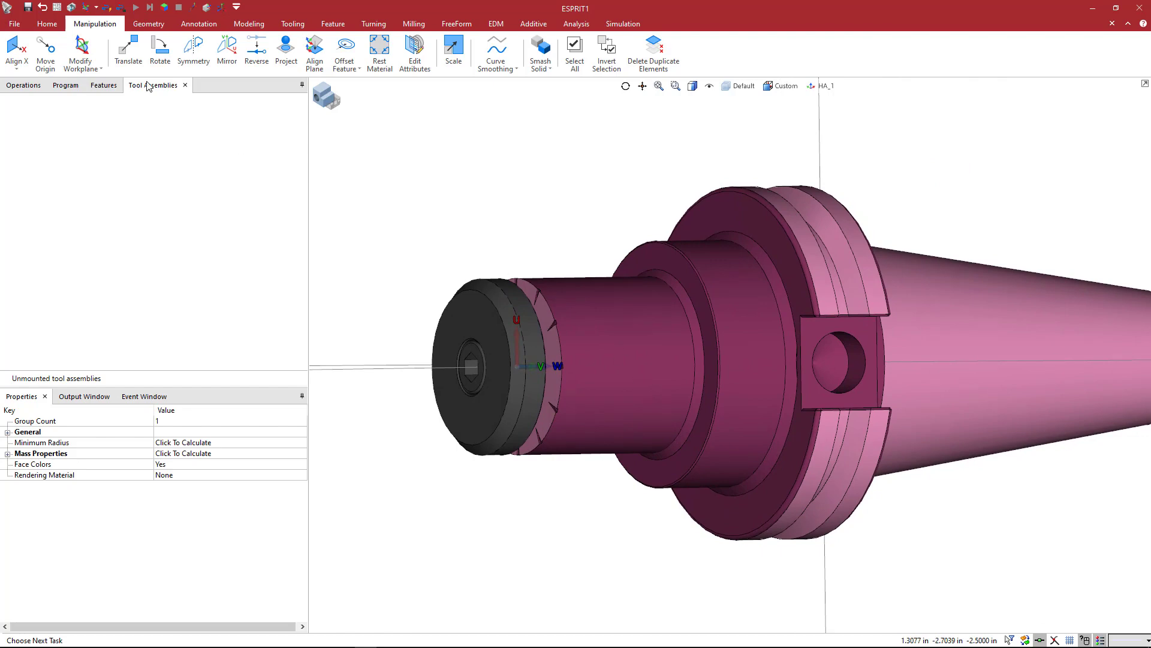
# Save the selected arbor body as a Holder Files (*.gdml) file named CAT40-SSA.750-2.5-REV1 in the Maritool CAT folder.
pyautogui.click(17, 25)
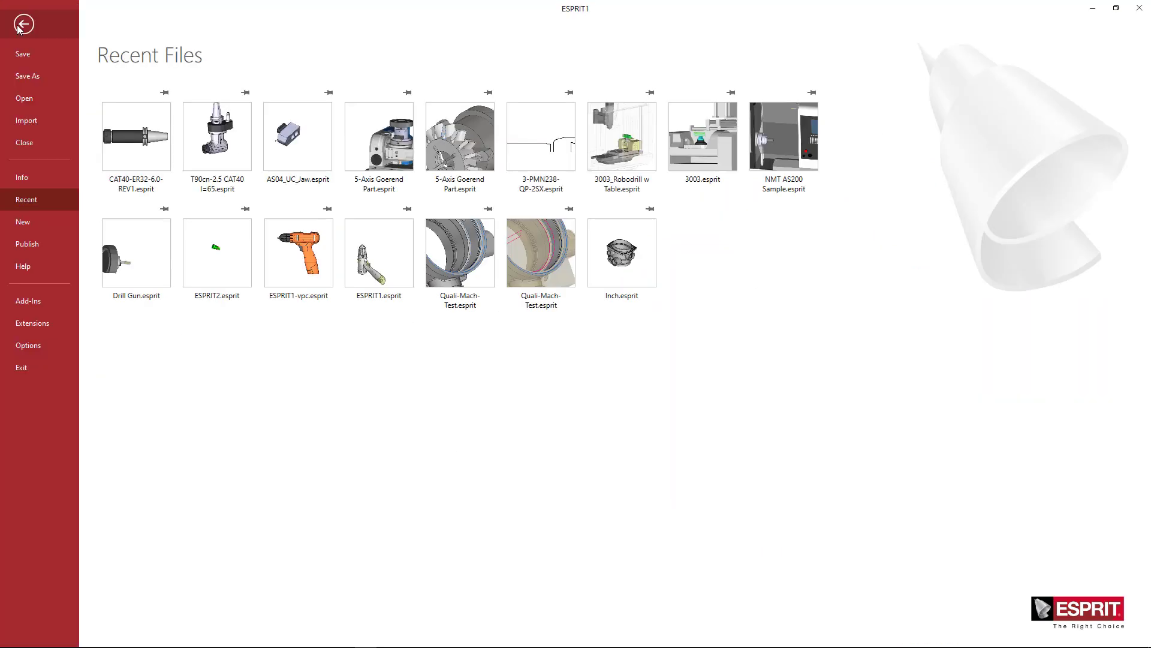
pyautogui.press('Escape')
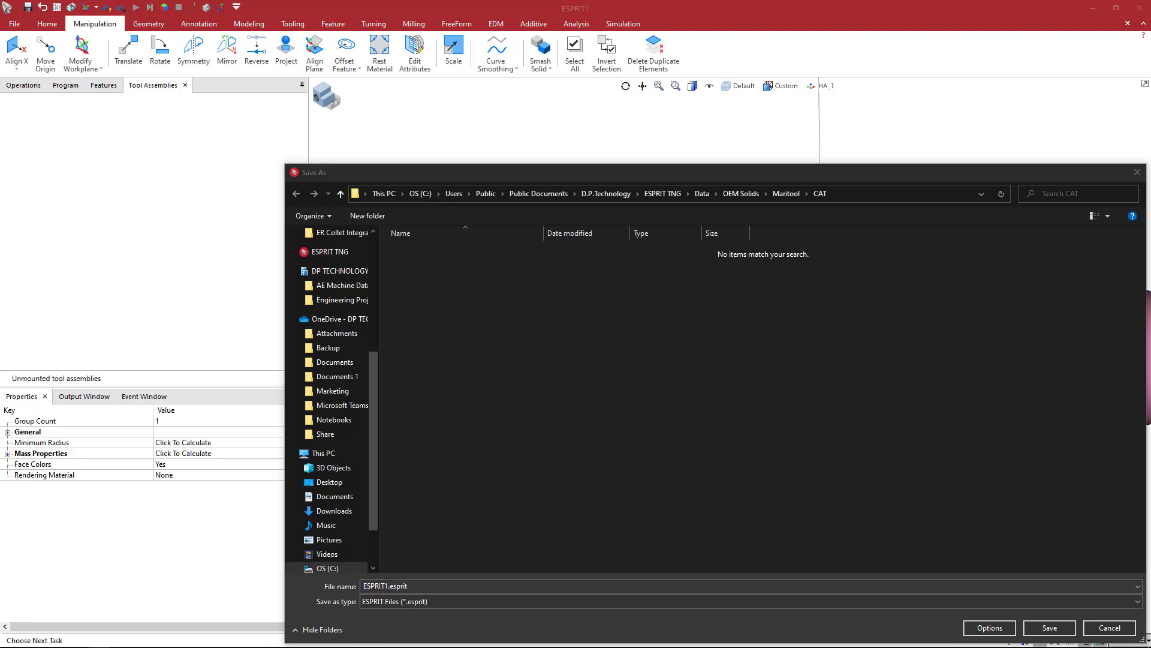
pyautogui.click(429, 601)
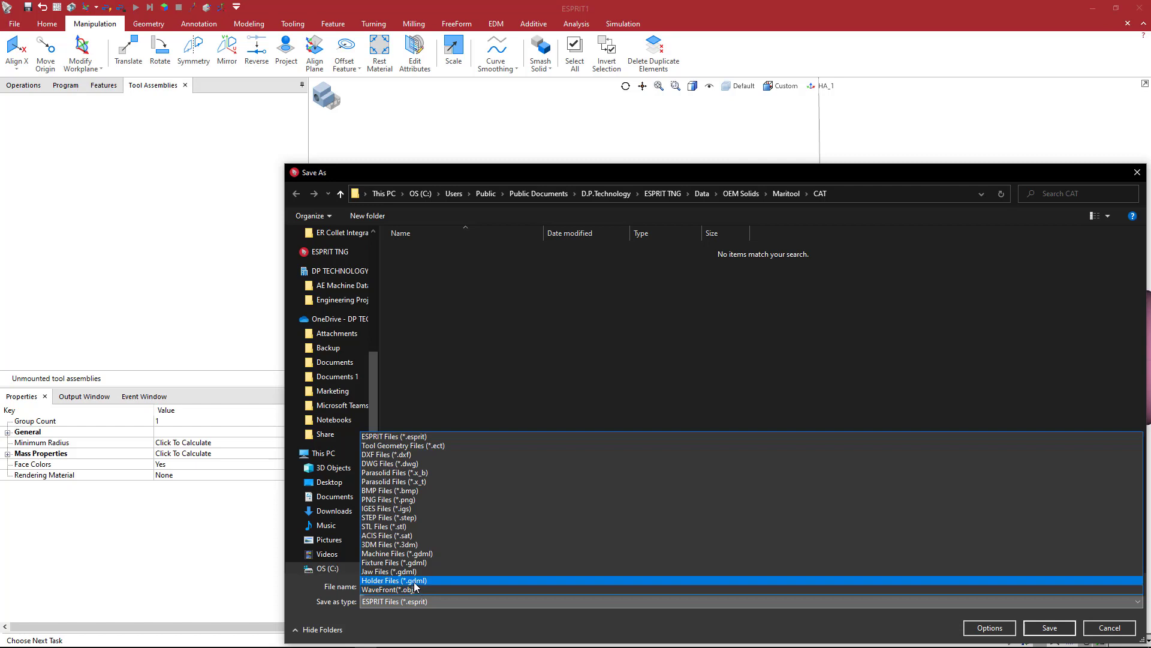
pyautogui.click(416, 581)
pyautogui.click(419, 587)
pyautogui.write('CAT40-SSA.750-2.5-REV1')
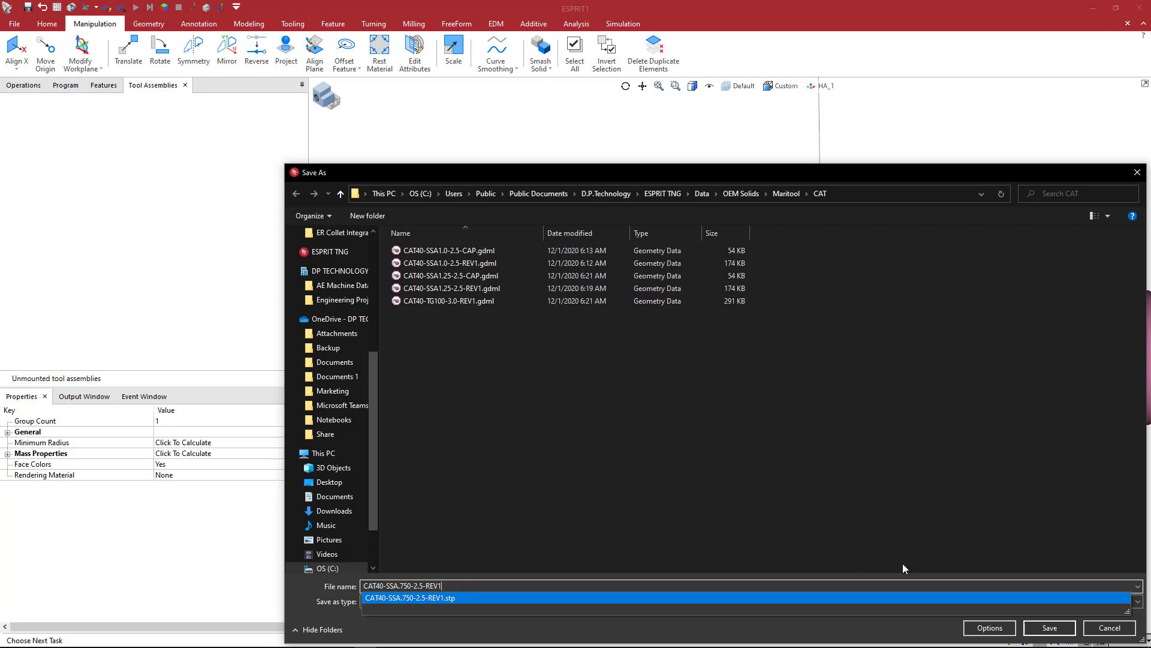
pyautogui.click(1050, 634)
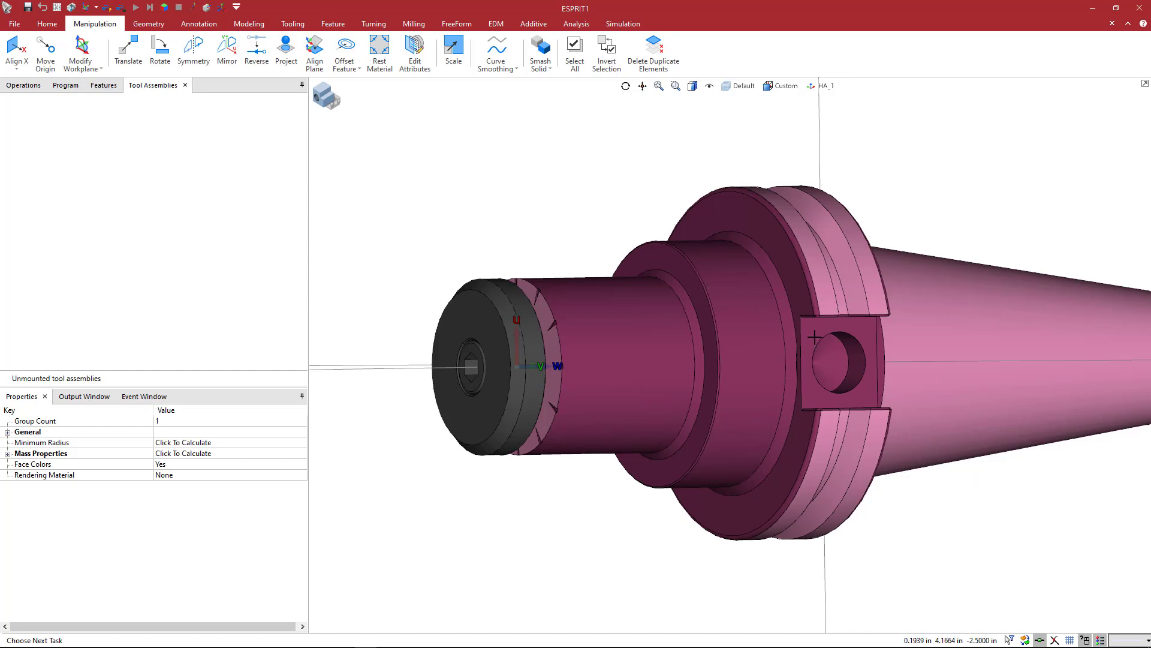
# Examine the gap between the arbor and its end cap, and highlight the cap's inner seating face.
pyautogui.scroll(-2, 579, 387)
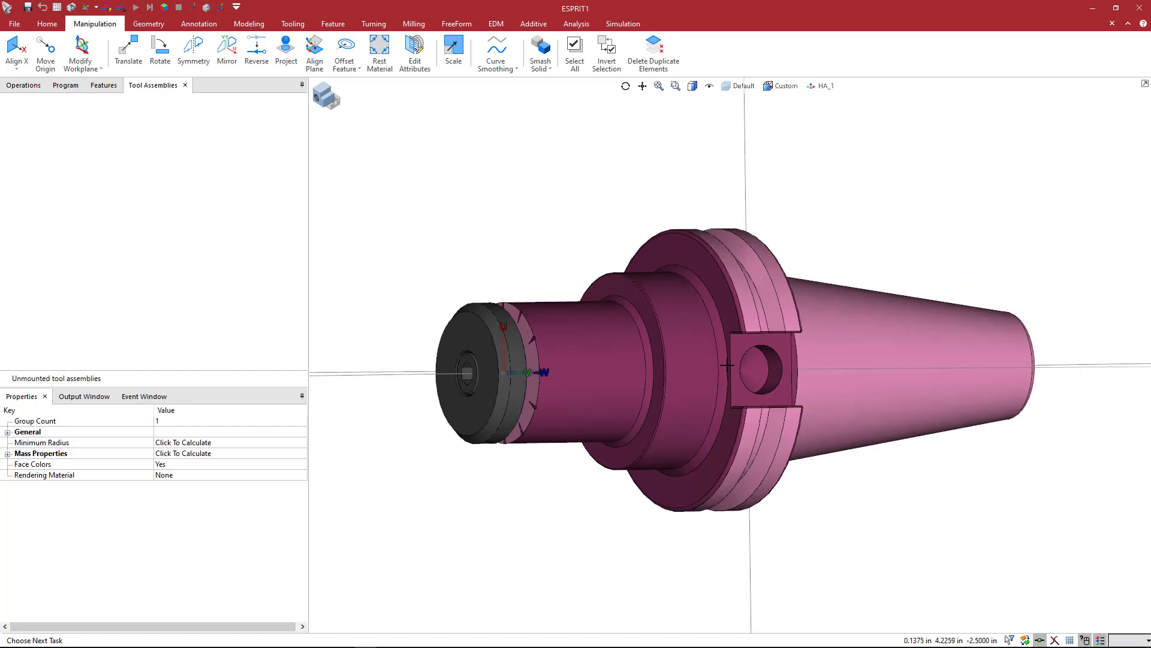
pyautogui.moveTo(580, 387); pyautogui.dragTo(558, 384, button='middle')
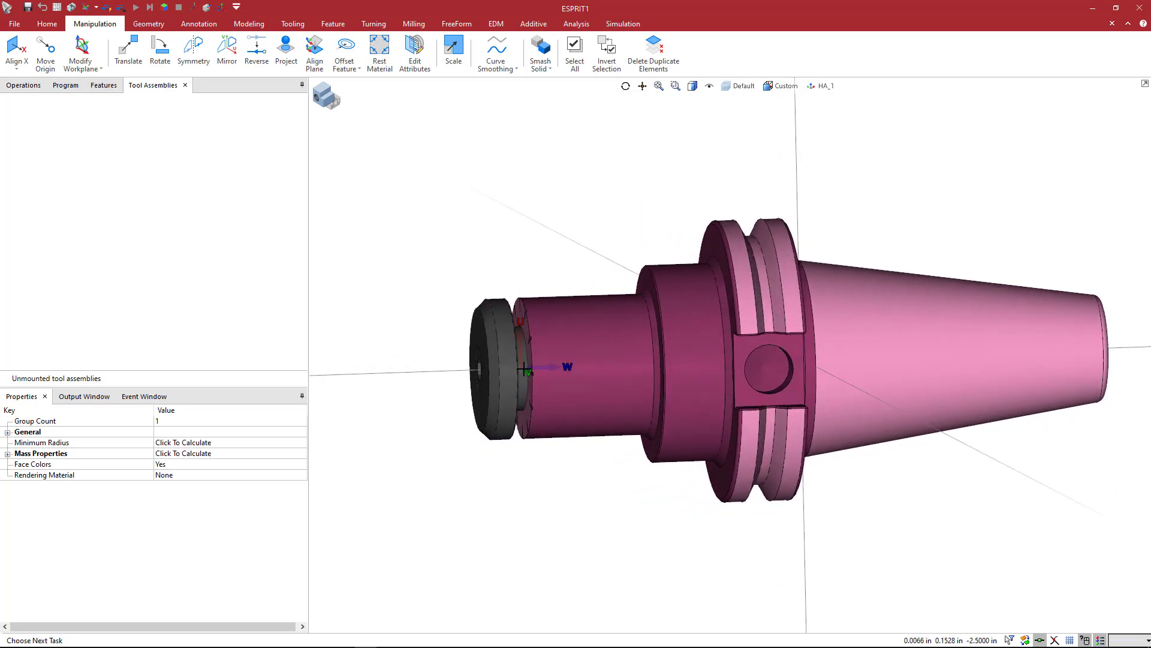
pyautogui.scroll(2, 525, 367)
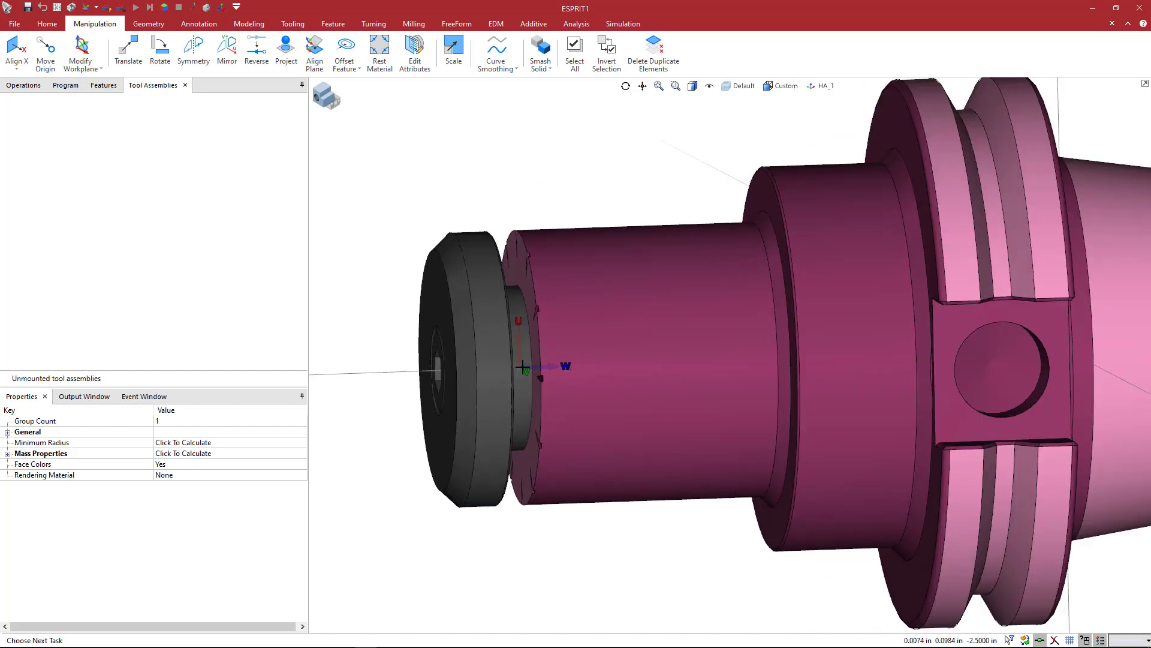
pyautogui.moveTo(598, 367)
pyautogui.mouseDown(button='middle')
pyautogui.moveTo(570, 368)
pyautogui.moveTo(589, 367)
pyautogui.mouseUp(button='middle')
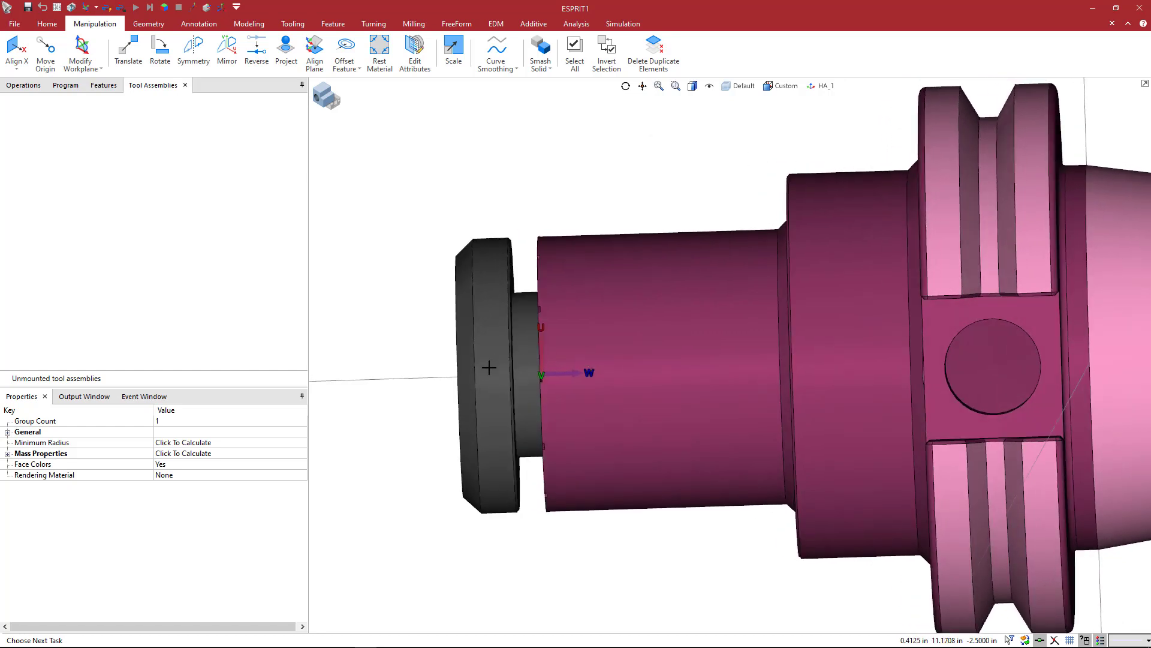
pyautogui.scroll(5, 490, 370)
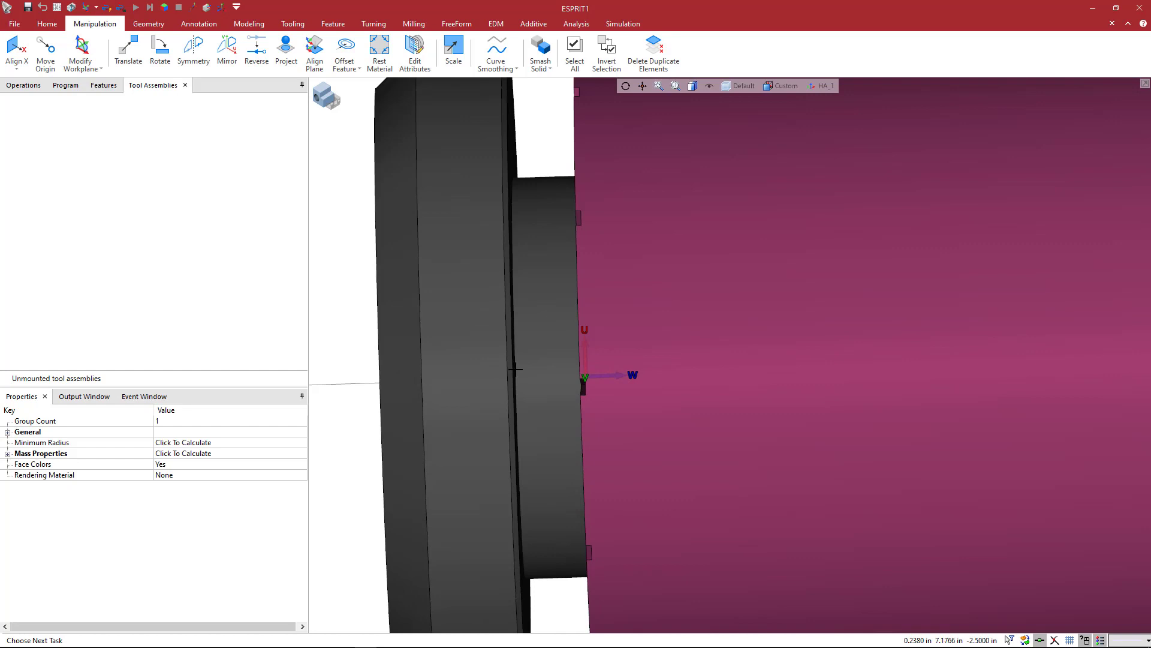
pyautogui.moveTo(516, 376); pyautogui.dragTo(522, 333, button='middle')
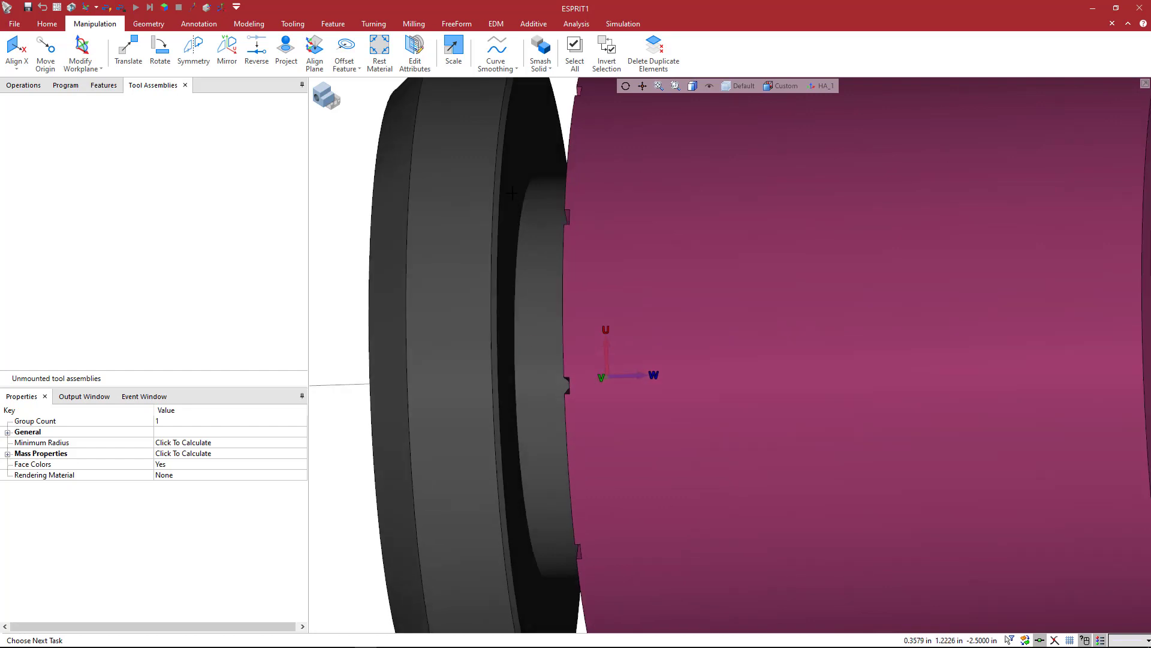
pyautogui.click(519, 193)
pyautogui.click(519, 192)
pyautogui.scroll(-3, 520, 296)
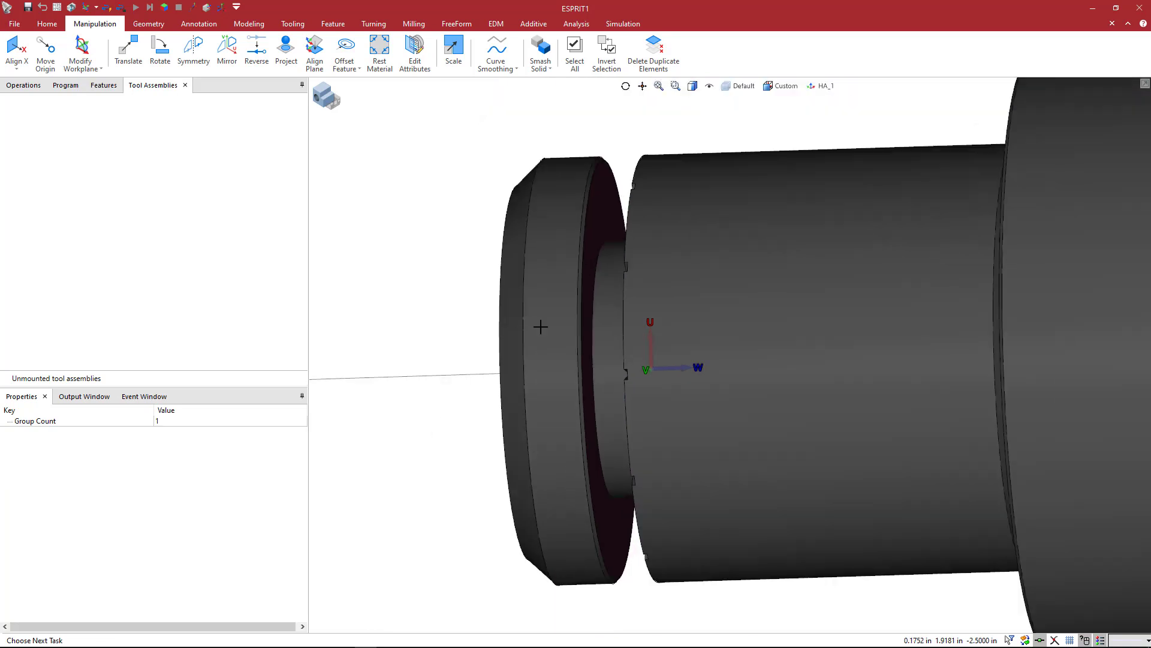
# Select the arbor body and delete it, keeping only the end cap.
pyautogui.moveTo(539, 329)
pyautogui.mouseDown(button='middle')
pyautogui.moveTo(481, 313)
pyautogui.moveTo(542, 326)
pyautogui.mouseUp(button='middle')
pyautogui.click(812, 314)
pyautogui.rightClick(812, 322)
pyautogui.click(812, 322)
pyautogui.scroll(-5, 816, 324)
pyautogui.press('Delete')
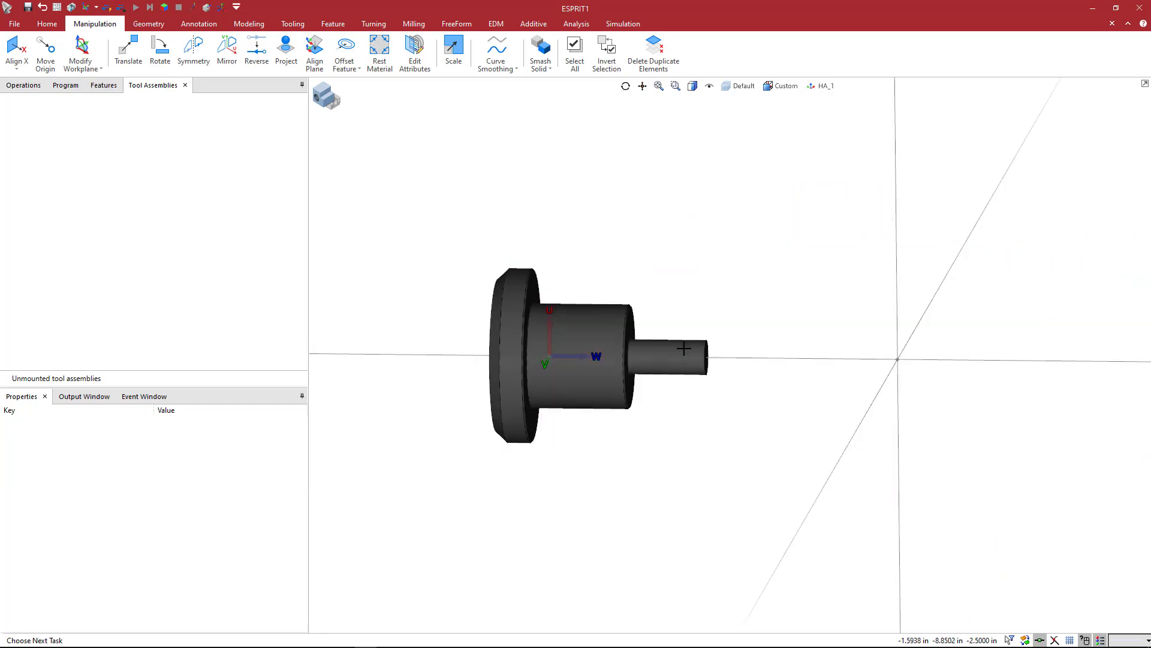
# Show the end cap as wireframe, highlight its ring-shaped seating face for inspection, and clear the selection.
pyautogui.moveTo(714, 312); pyautogui.dragTo(636, 300, button='middle')
pyautogui.click(693, 87)
pyautogui.click(693, 113)
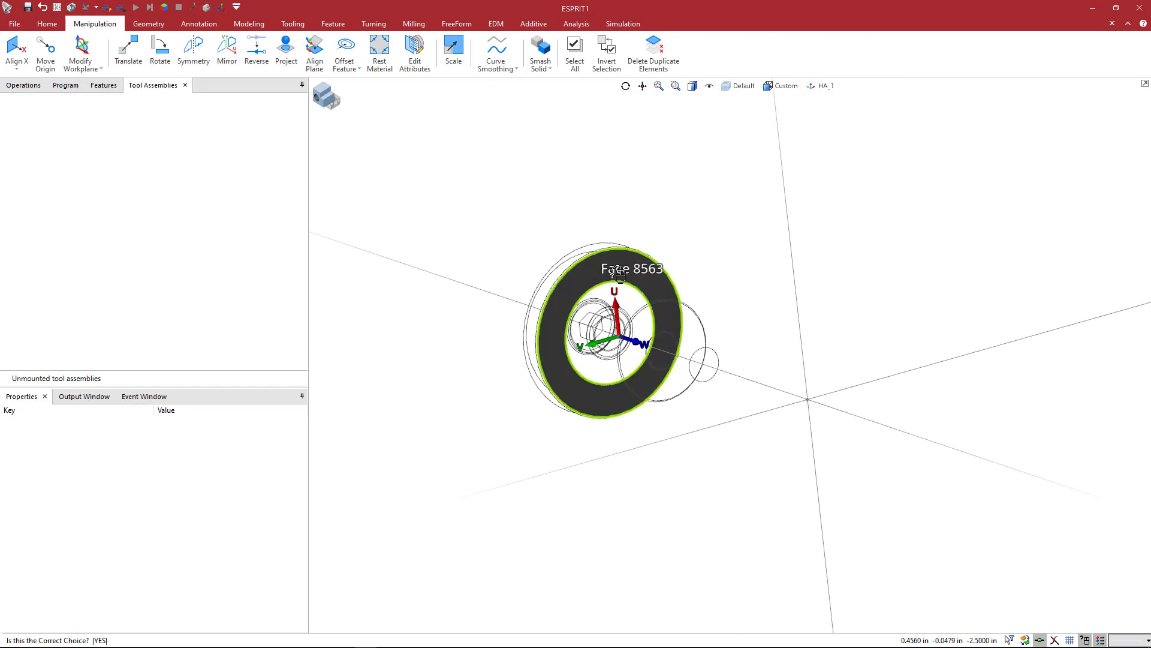
pyautogui.click(593, 261)
pyautogui.moveTo(745, 252); pyautogui.dragTo(569, 268, button='middle')
pyautogui.scroll(5, 585, 275)
pyautogui.scroll(-2, 585, 275)
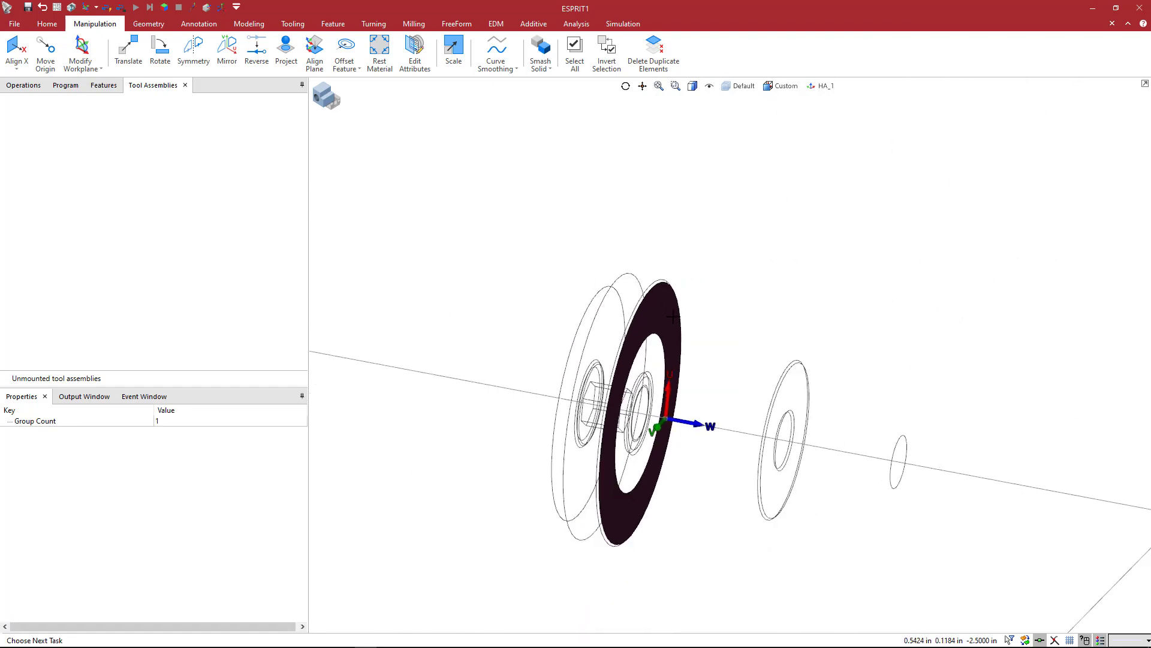
pyautogui.moveTo(909, 334); pyautogui.dragTo(702, 273, button='middle')
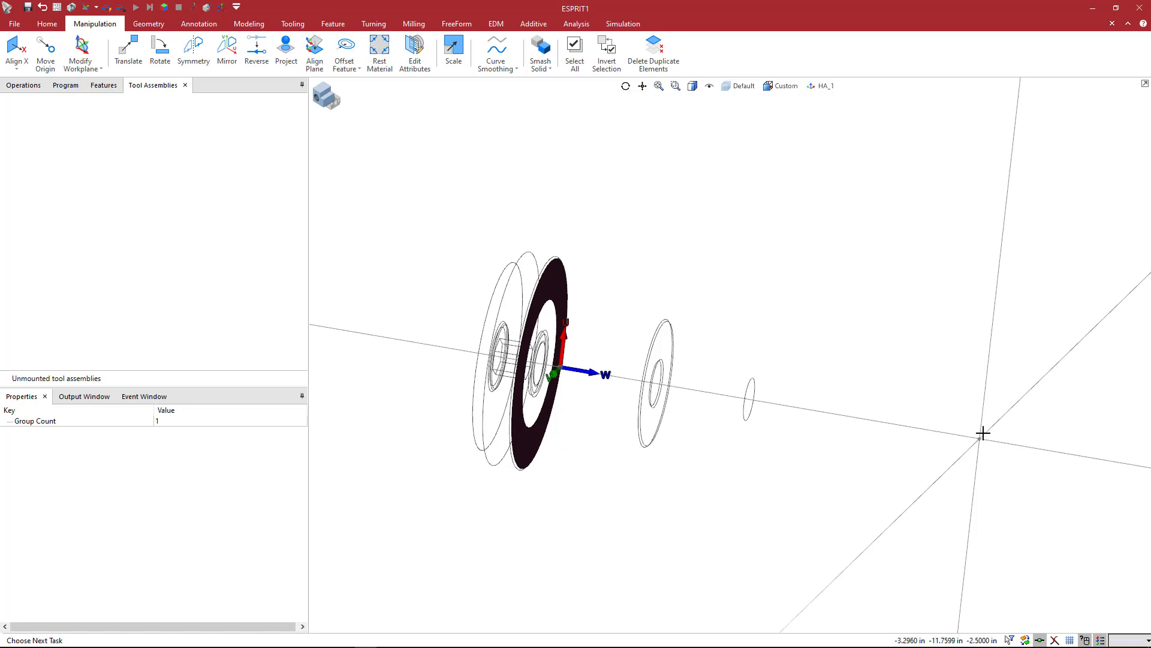
pyautogui.click(727, 187)
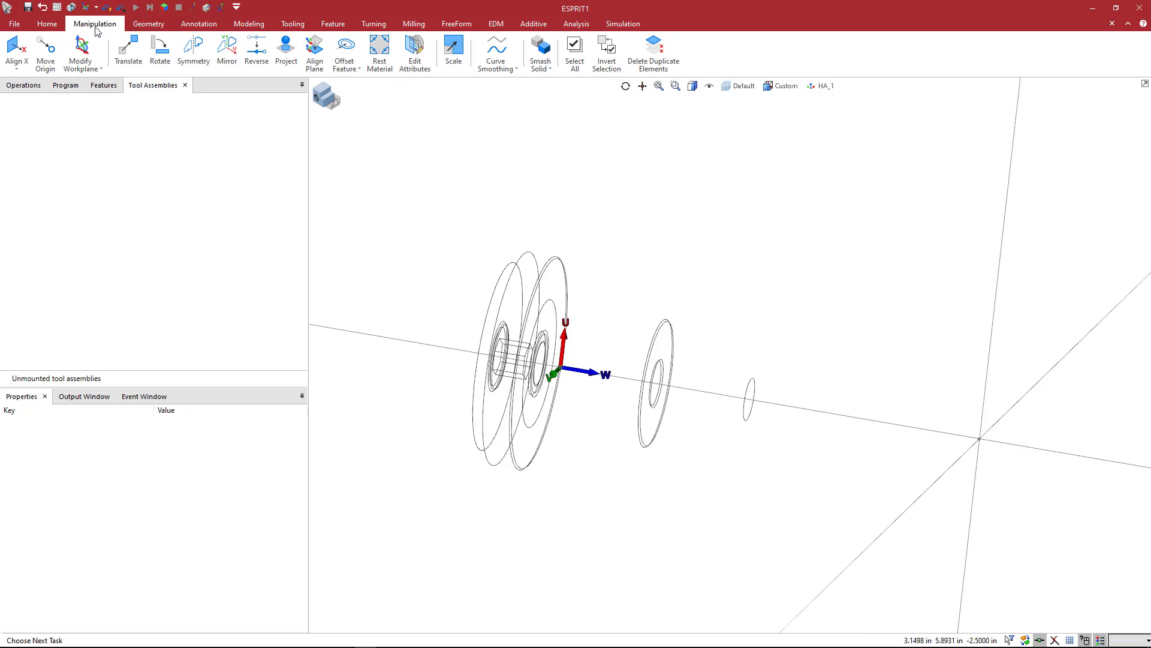
# Move the origin to the centre of the circular edges on the end cap's seating face.
pyautogui.click(52, 52)
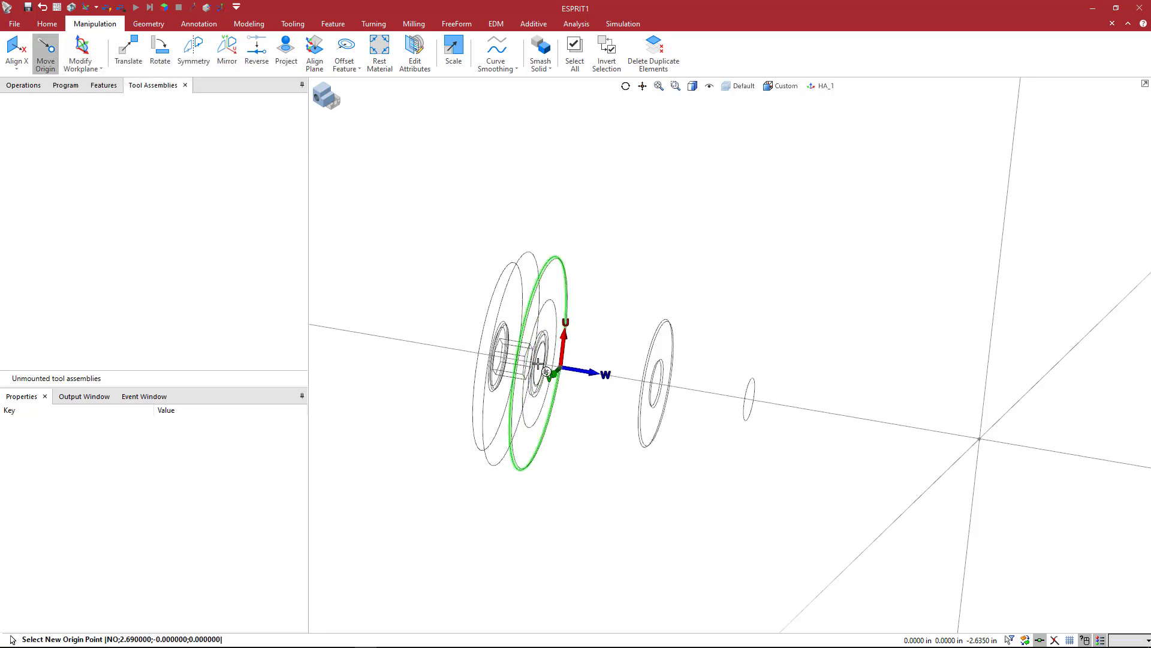
pyautogui.scroll(3, 540, 363)
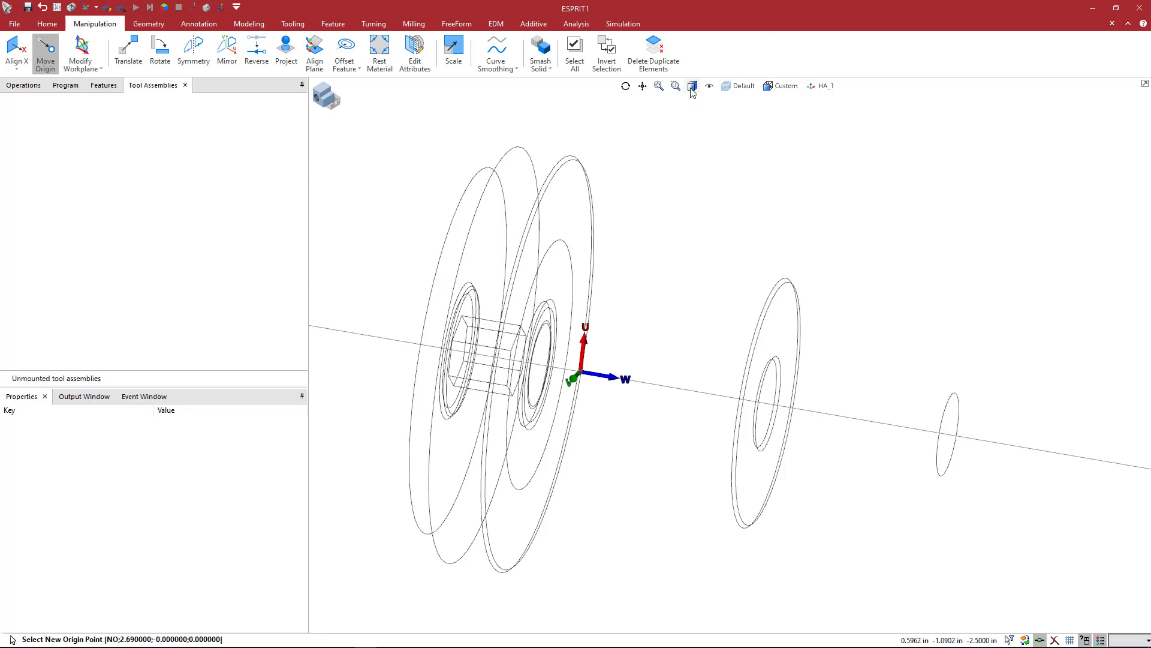
pyautogui.scroll(3, 551, 368)
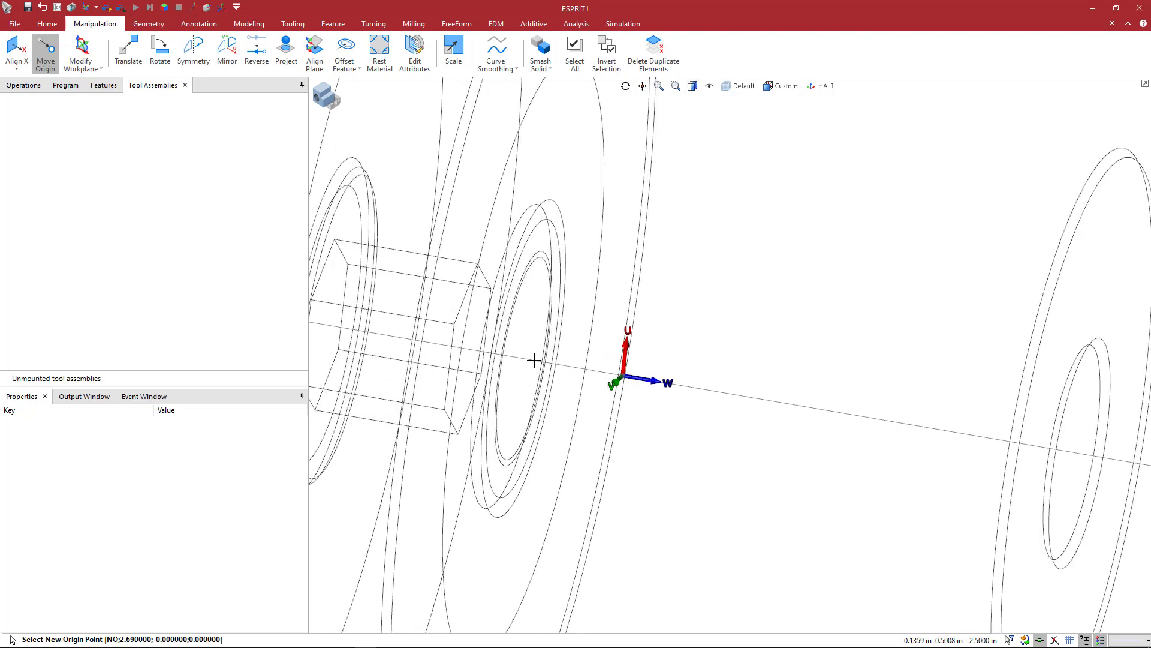
pyautogui.scroll(-1, 526, 358)
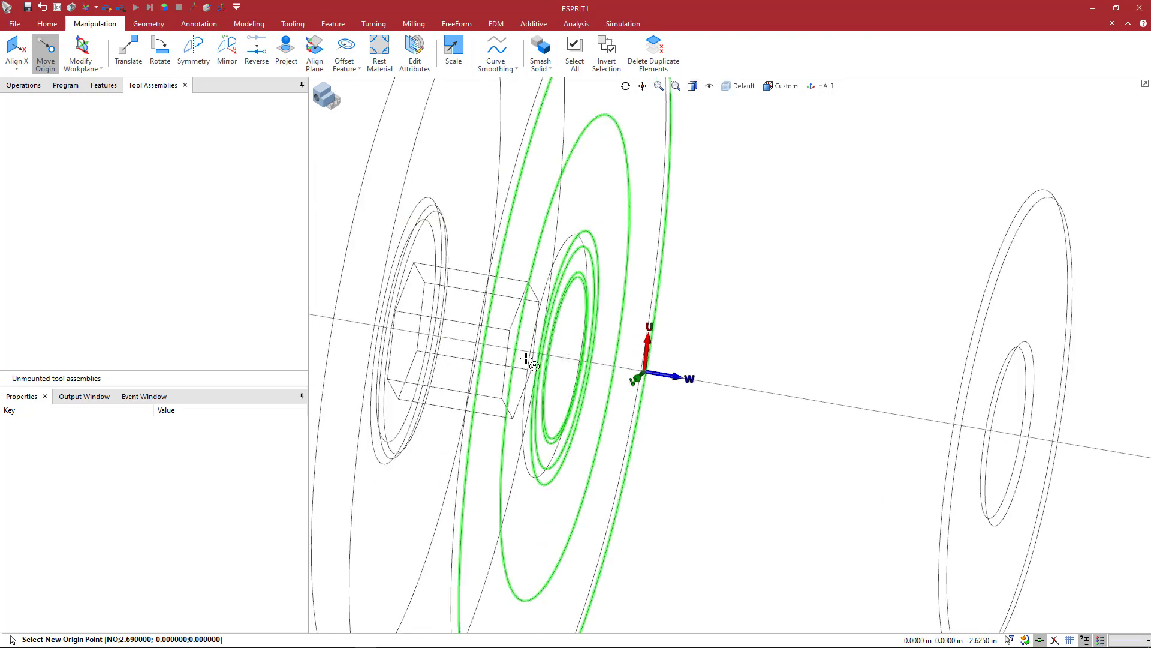
pyautogui.scroll(-1, 526, 358)
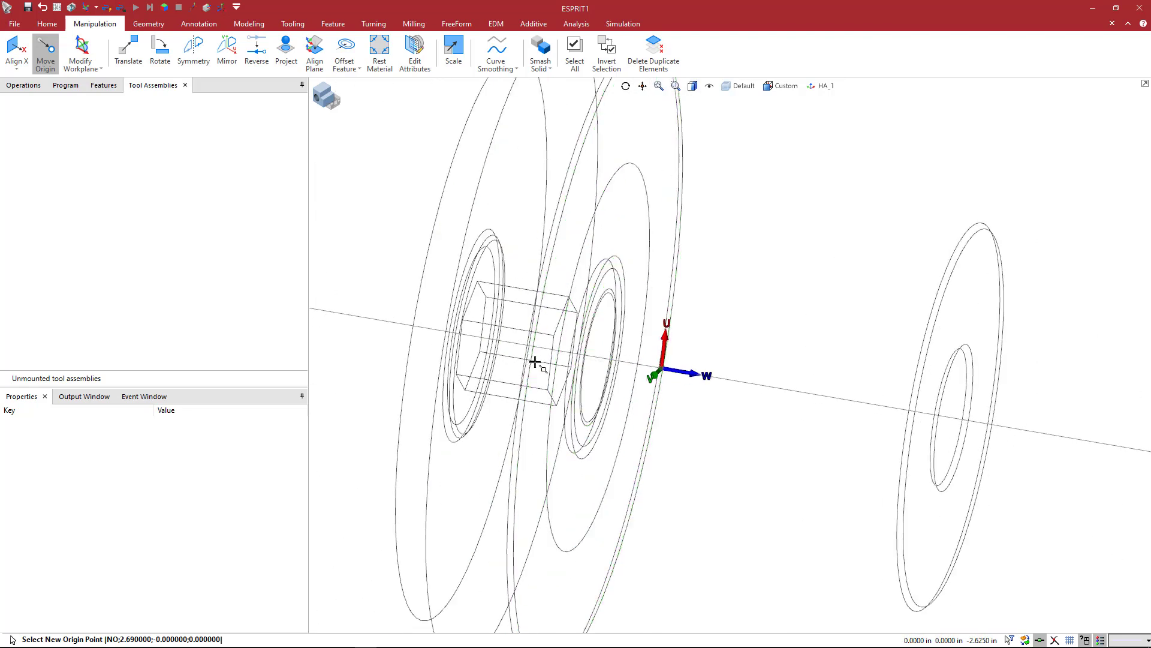
pyautogui.click(599, 358)
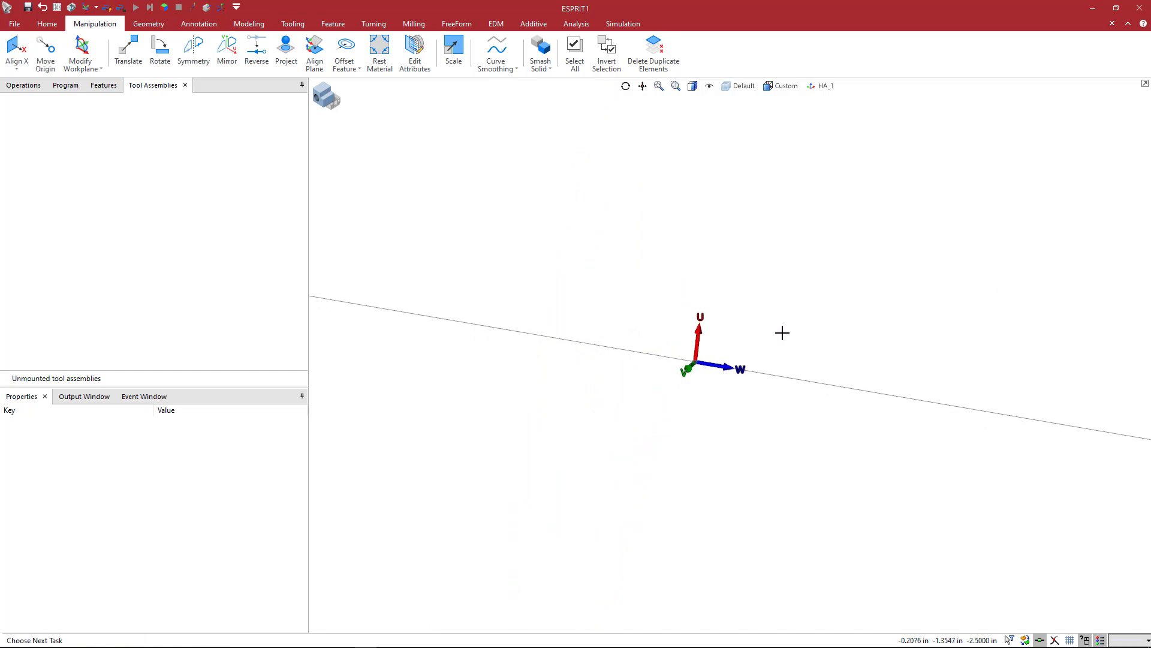
# Restore the shaded display and look at the end cap in the ZX view.
pyautogui.click(692, 86)
pyautogui.click(693, 128)
pyautogui.hotkey('ctrl', '2')
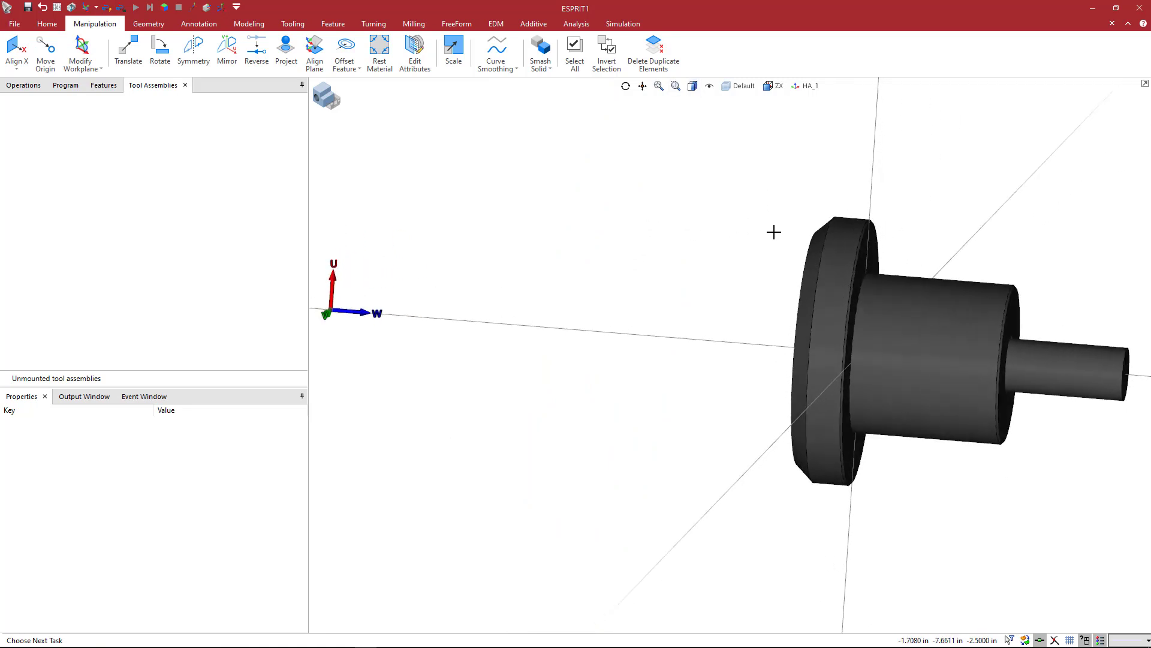
# Check closely in the ZX view whether the origin axis lines up with the end cap's seating face.
pyautogui.scroll(6, 864, 238)
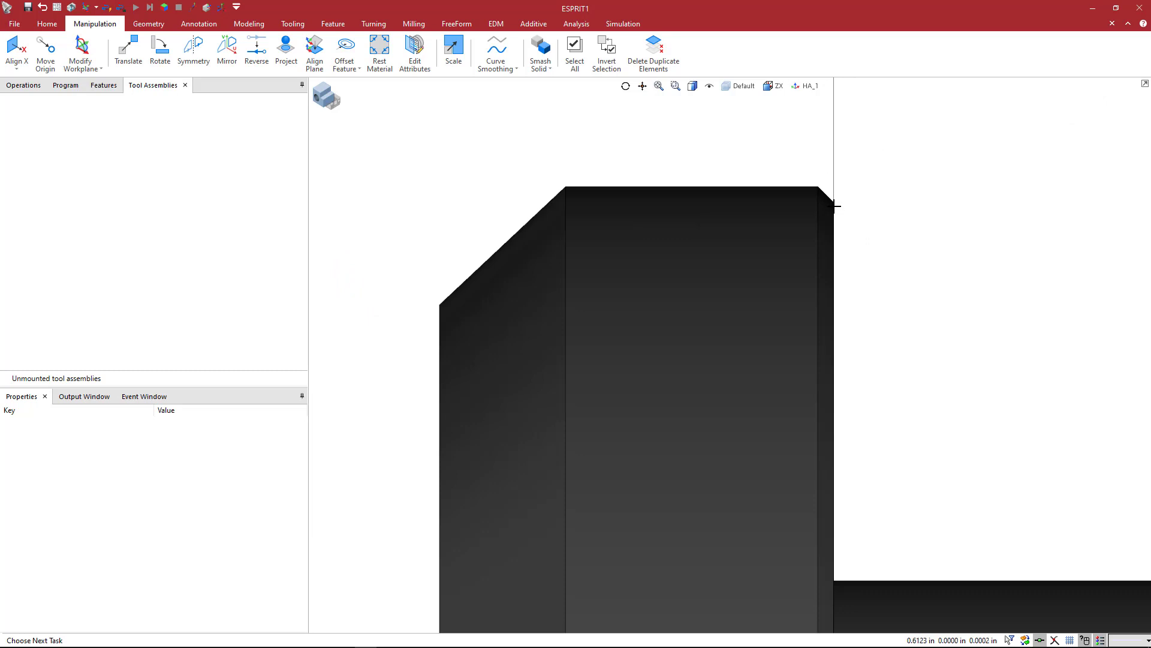
pyautogui.scroll(-1, 836, 206)
pyautogui.scroll(-2, 792, 224)
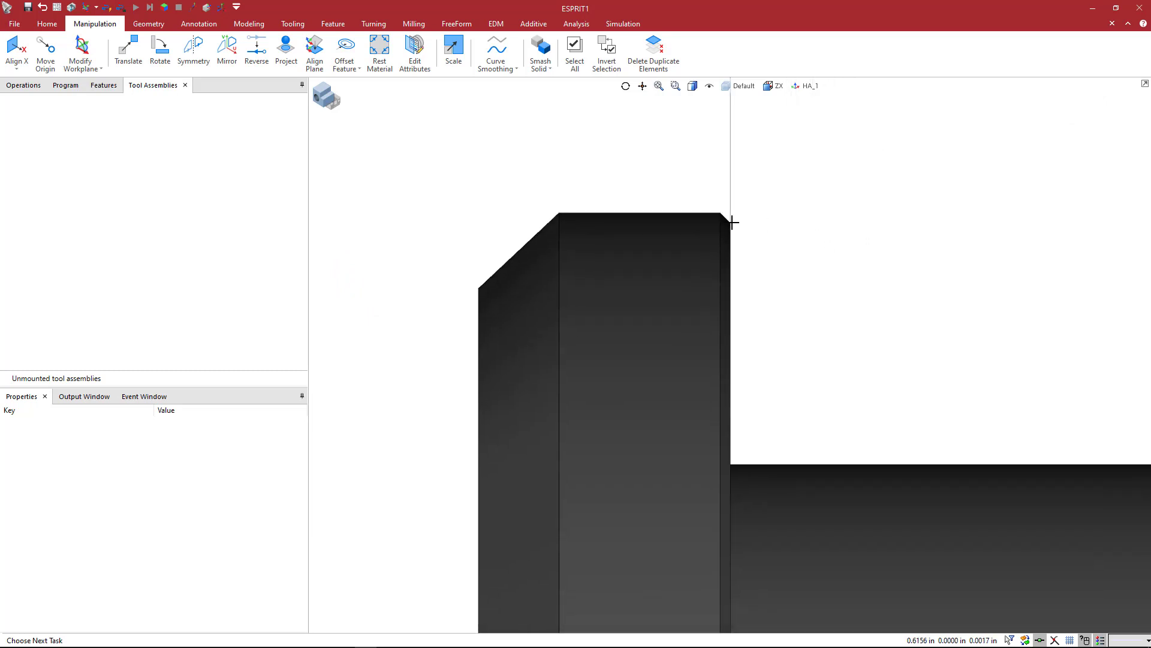
pyautogui.scroll(-1, 733, 224)
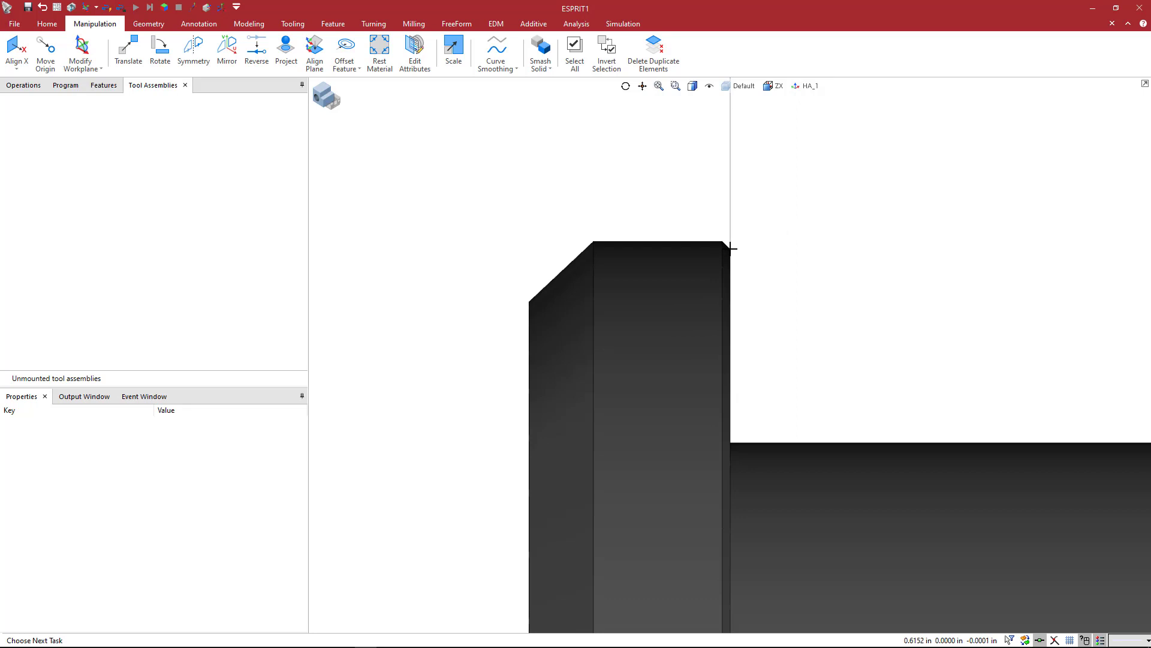
pyautogui.scroll(2, 731, 246)
pyautogui.scroll(2, 731, 247)
pyautogui.scroll(-3, 748, 252)
pyautogui.moveTo(786, 344); pyautogui.dragTo(749, 272, button='middle')
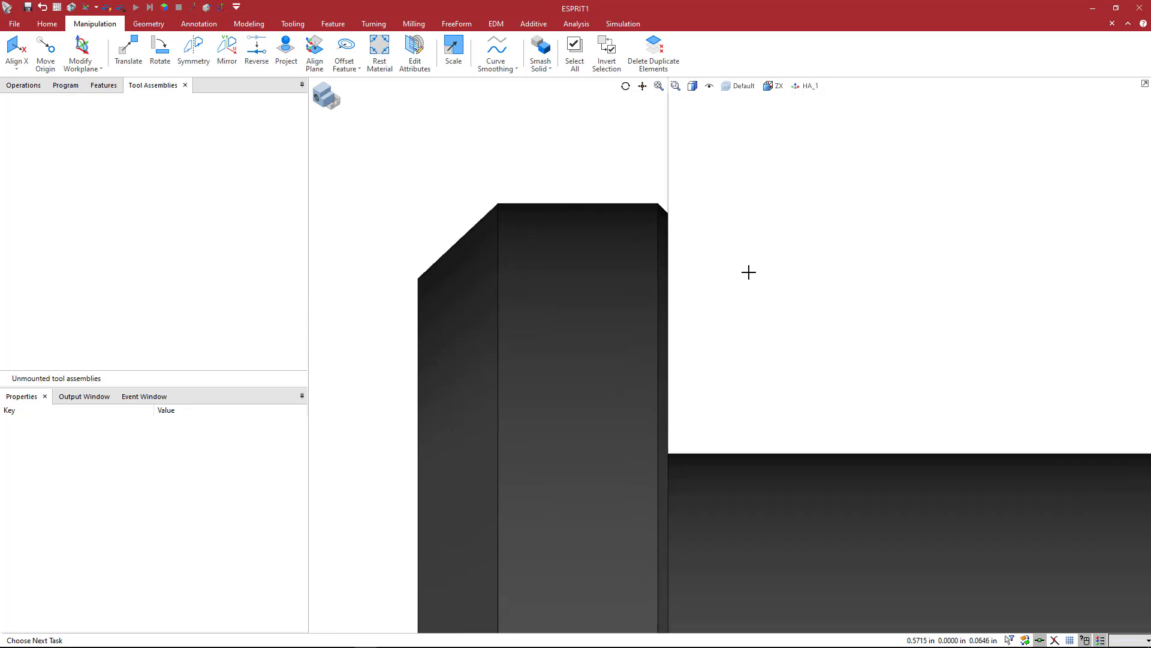
pyautogui.scroll(-5, 749, 272)
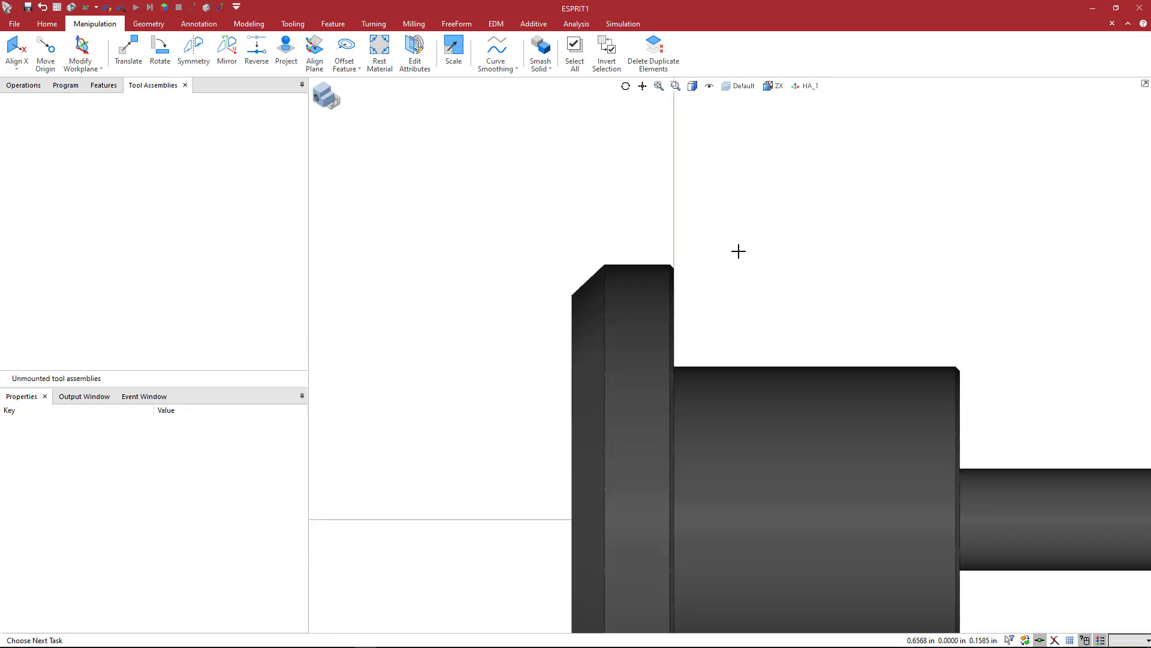
pyautogui.scroll(-2, 740, 250)
pyautogui.scroll(-2, 745, 244)
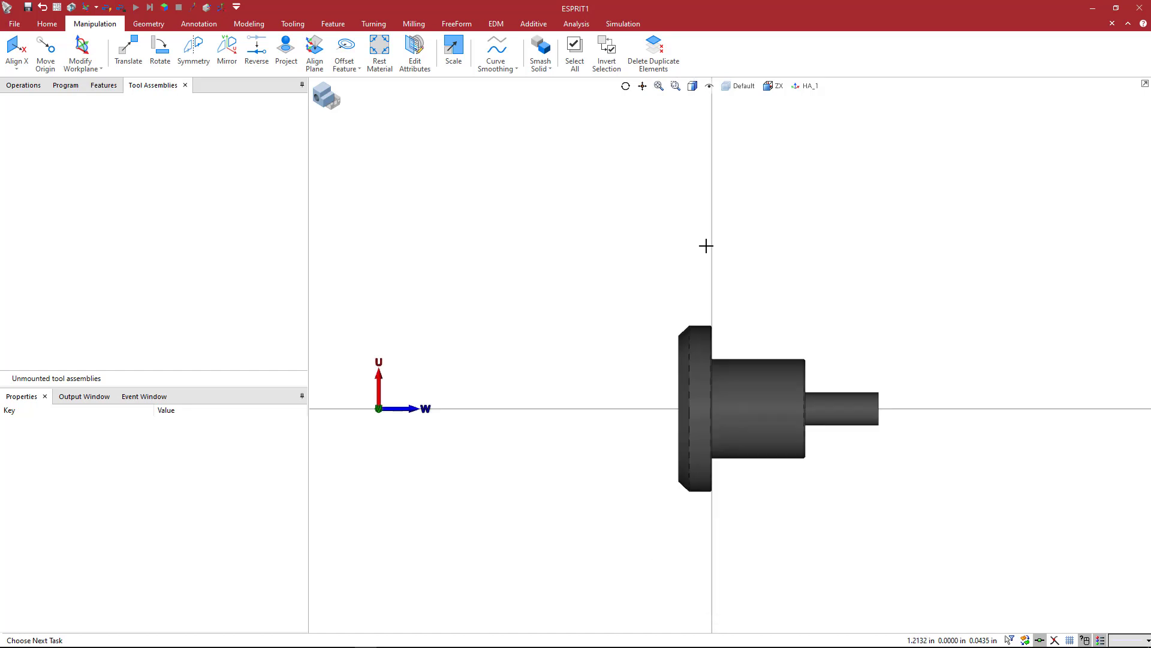
# Delete the HA_1 and TA_1 work planes left over from the arbor.
pyautogui.click(805, 86)
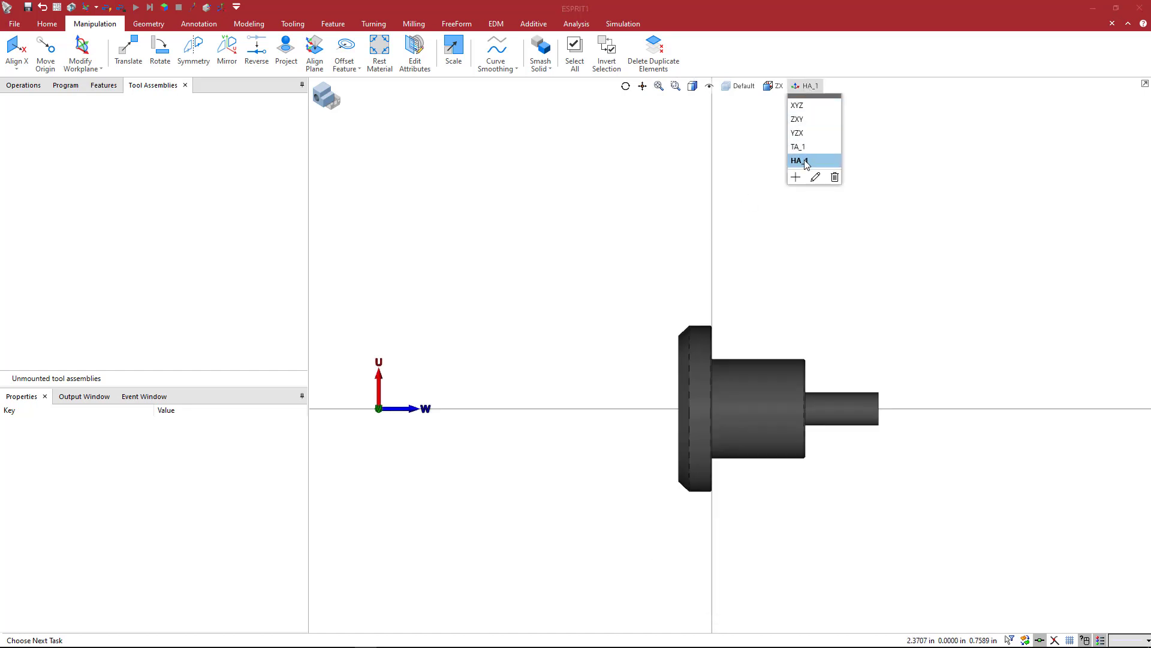
pyautogui.click(835, 177)
pyautogui.click(798, 146)
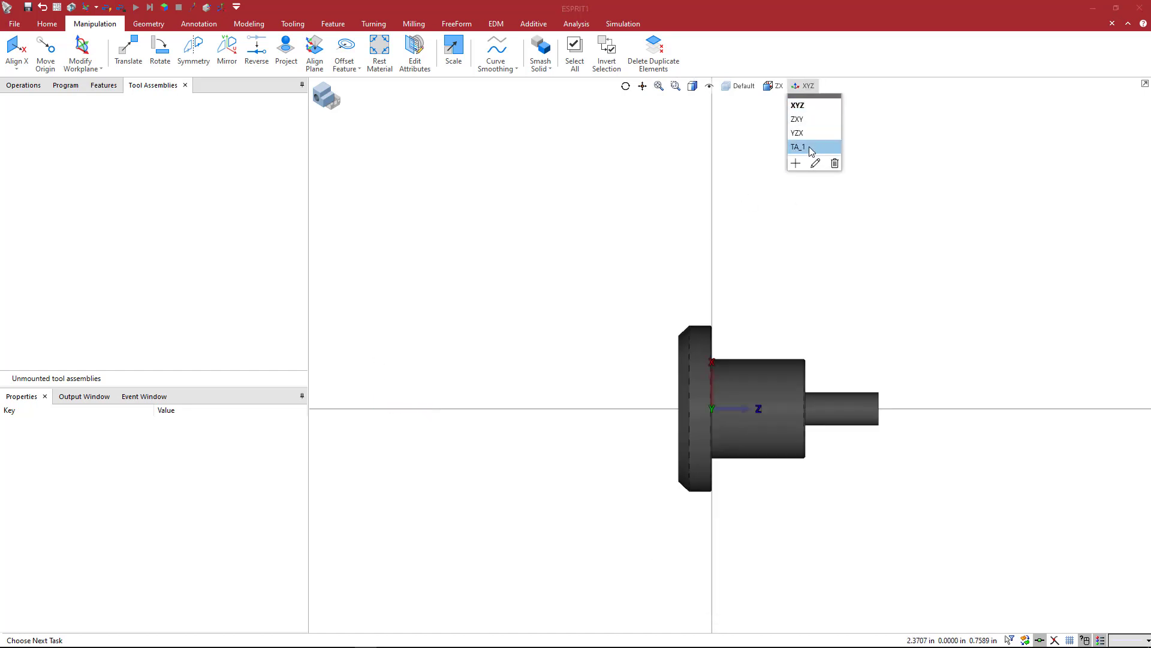
pyautogui.click(834, 164)
pyautogui.click(779, 196)
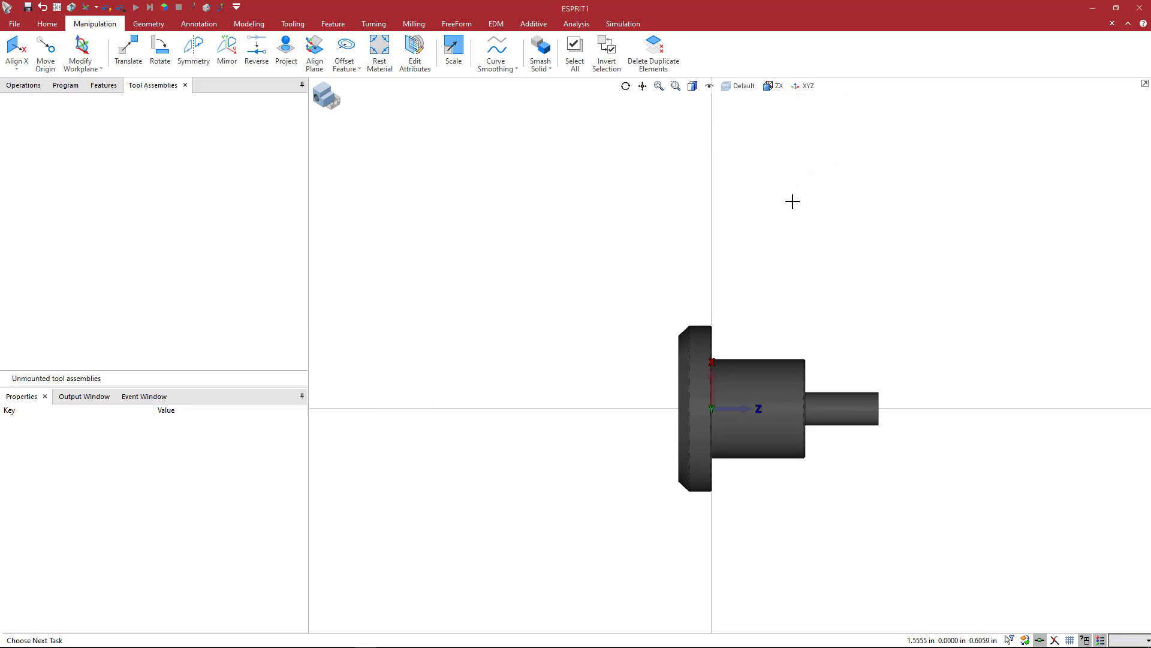
# Inspect the end cap and its origin from an angled view.
pyautogui.moveTo(812, 252); pyautogui.dragTo(663, 352, button='middle')
pyautogui.scroll(3, 659, 352)
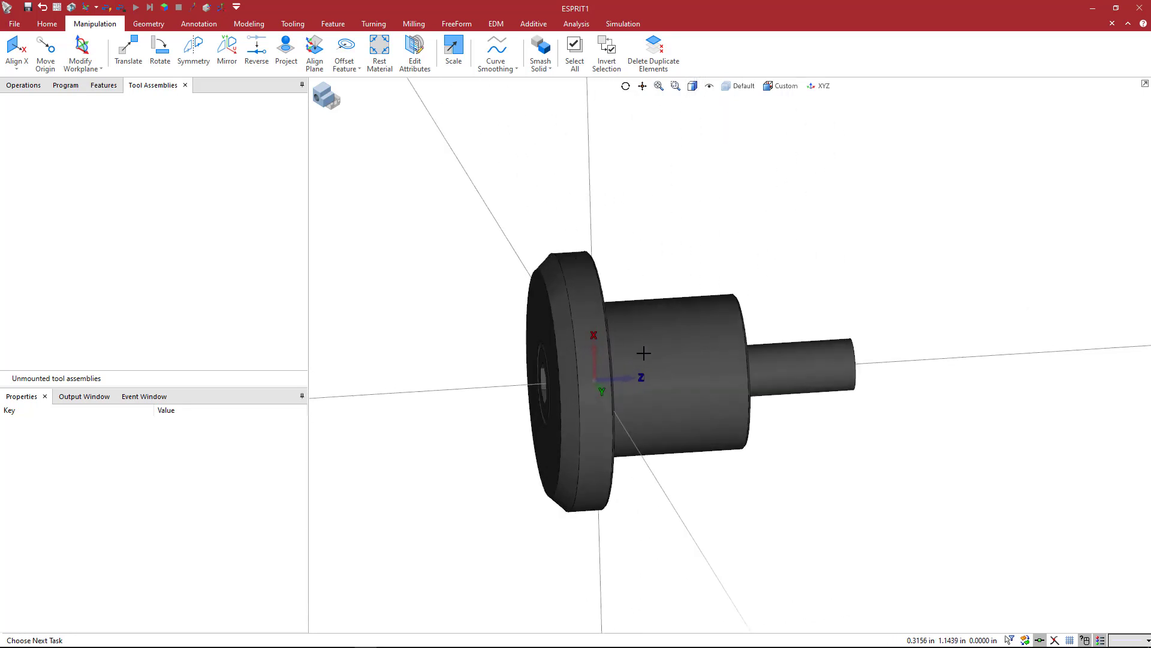
pyautogui.moveTo(660, 402); pyautogui.dragTo(652, 398, button='middle')
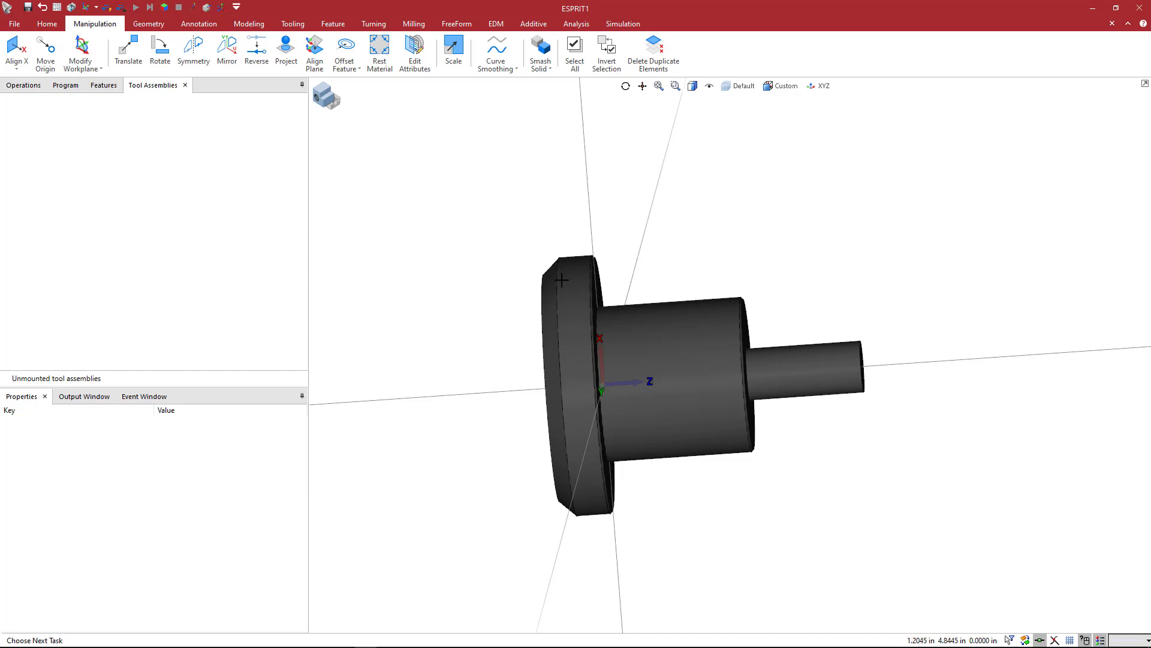
# Save the end cap as the holder file CAT40-SSA.750-2.5-CAP.gdml in the Maritool CAT folder.
pyautogui.moveTo(535, 267); pyautogui.dragTo(555, 256, button='middle')
pyautogui.moveTo(522, 217); pyautogui.dragTo(828, 538)
pyautogui.click(538, 262)
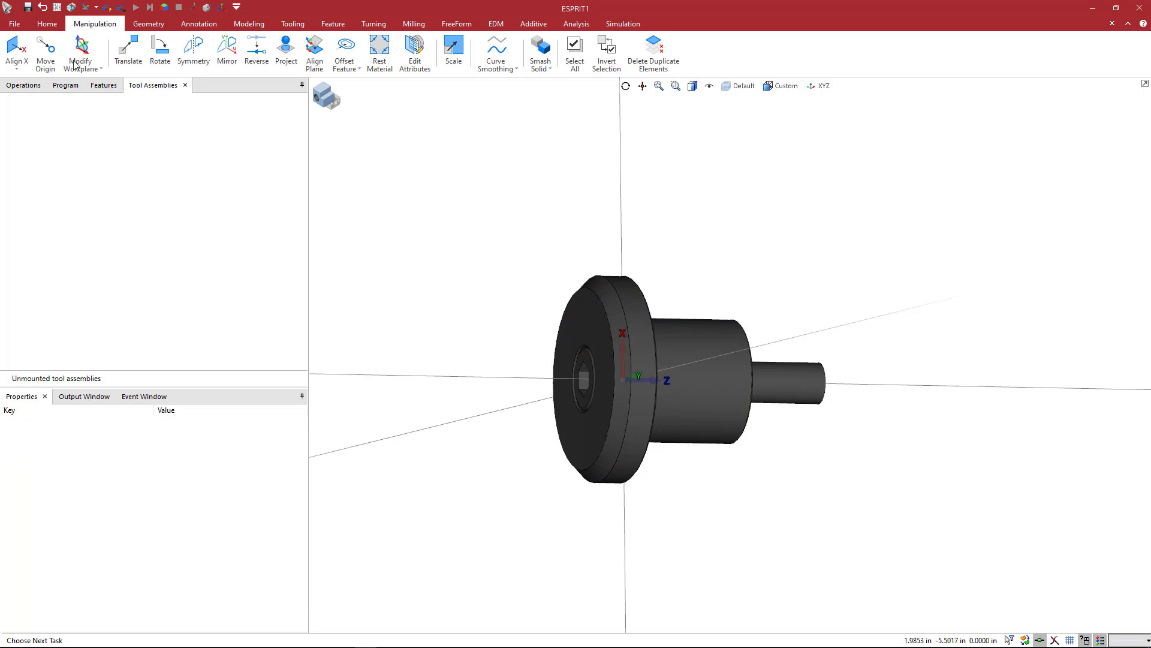
pyautogui.click(13, 24)
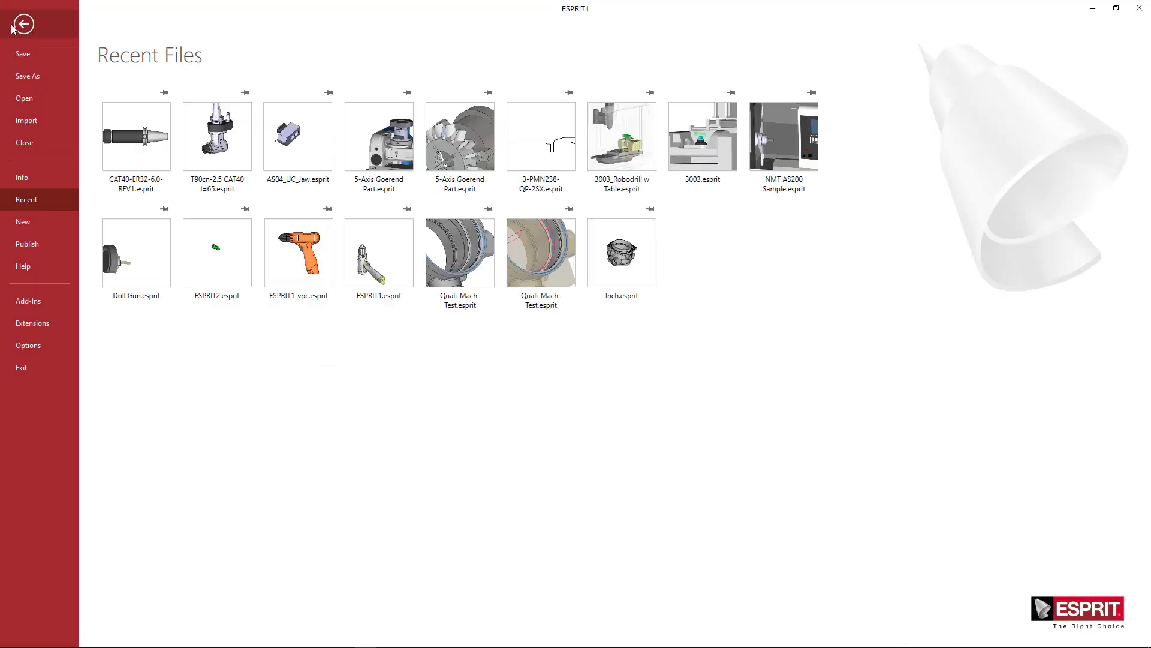
pyautogui.click(32, 77)
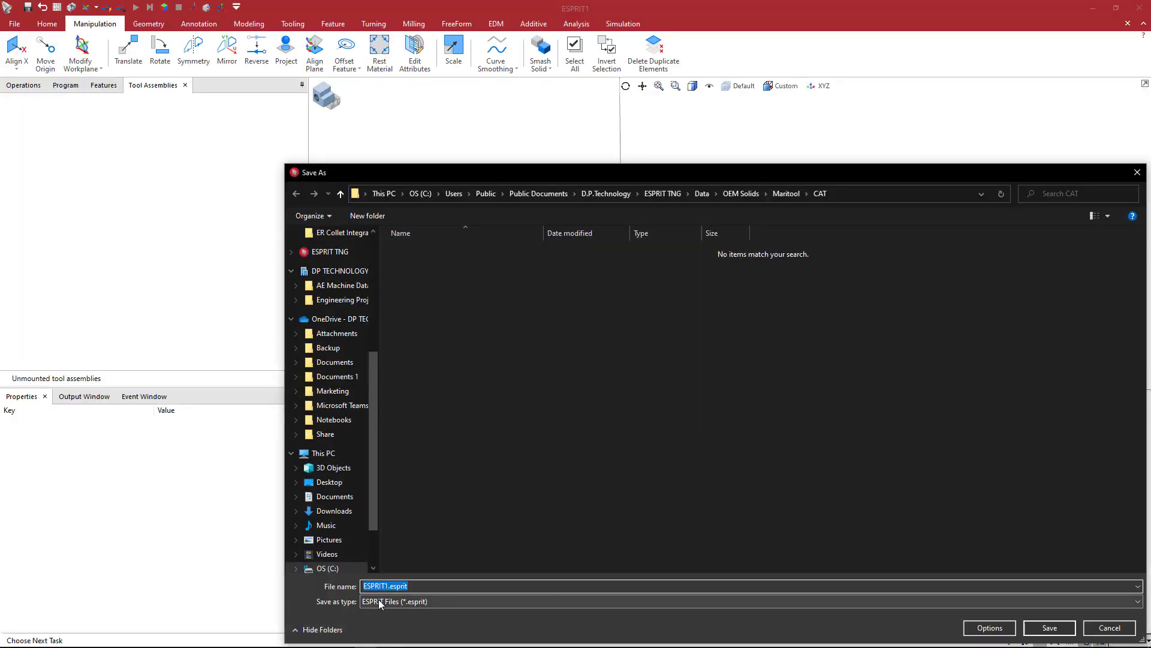
pyautogui.click(387, 600)
pyautogui.click(389, 579)
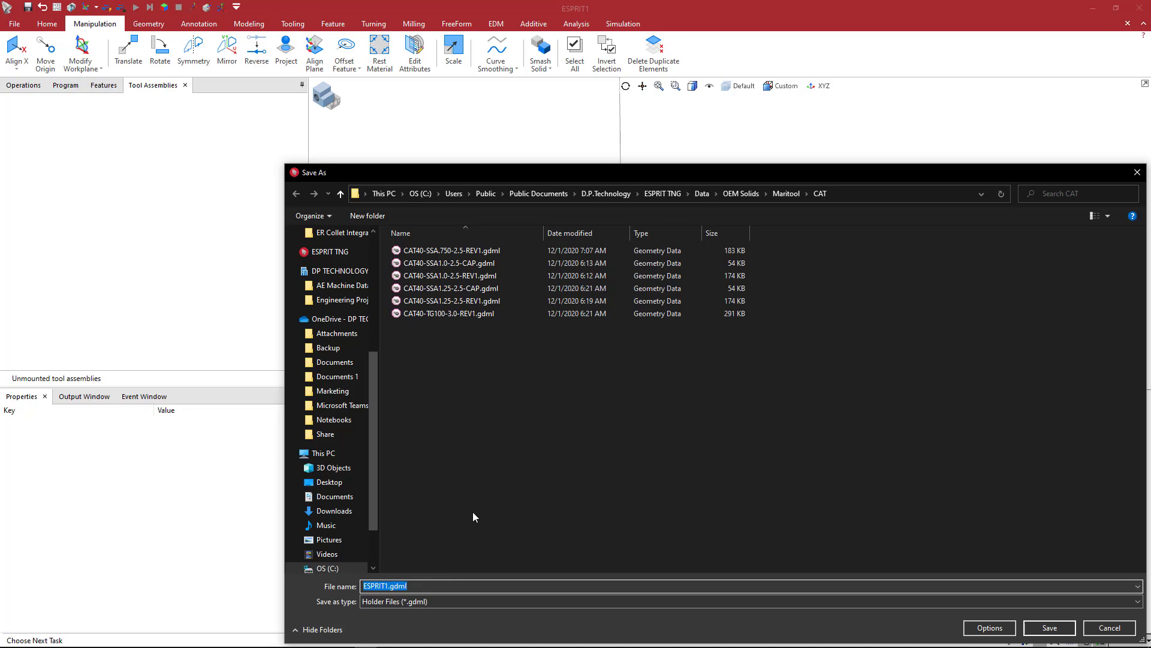
pyautogui.click(452, 247)
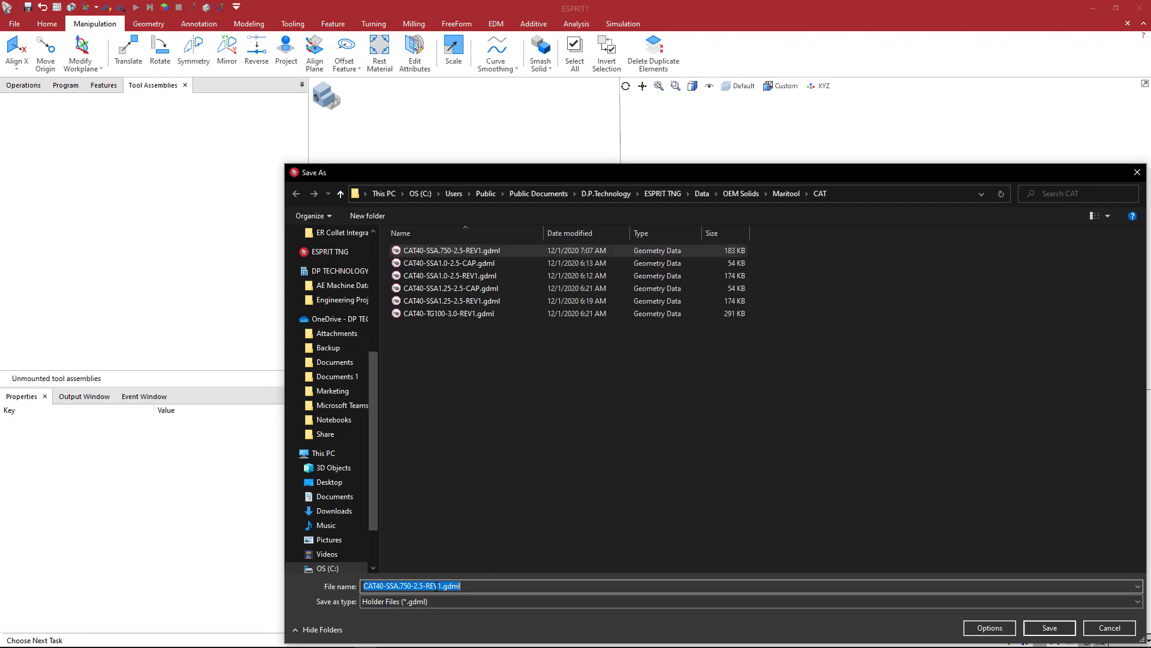
pyautogui.click(438, 586)
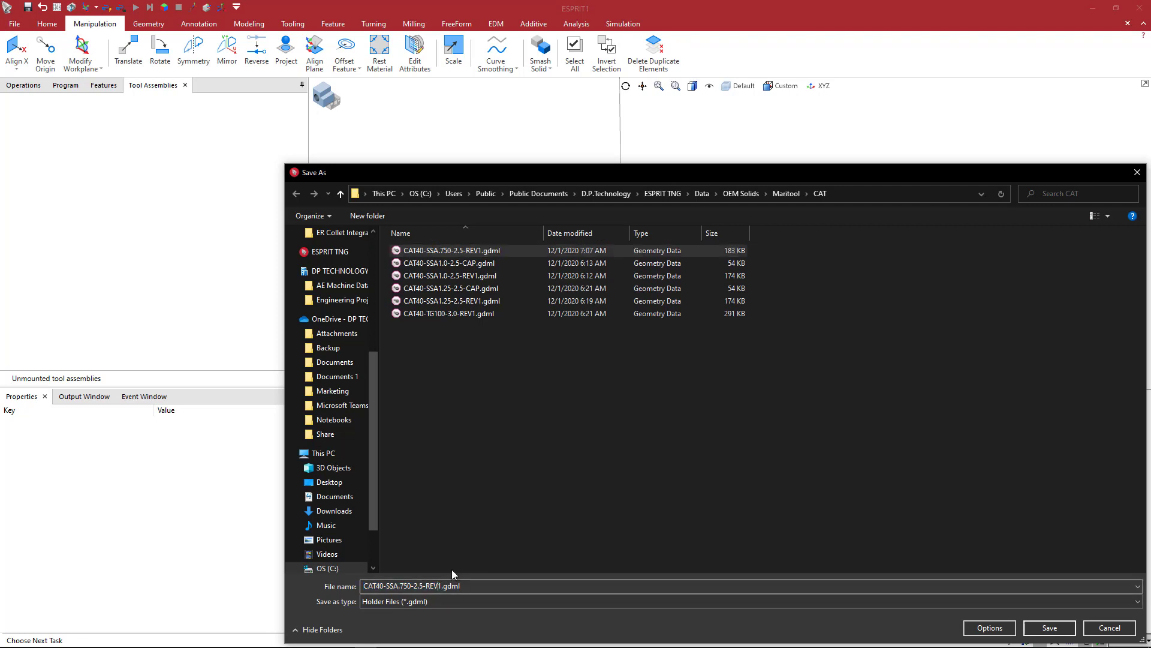
pyautogui.press('BackSpace')
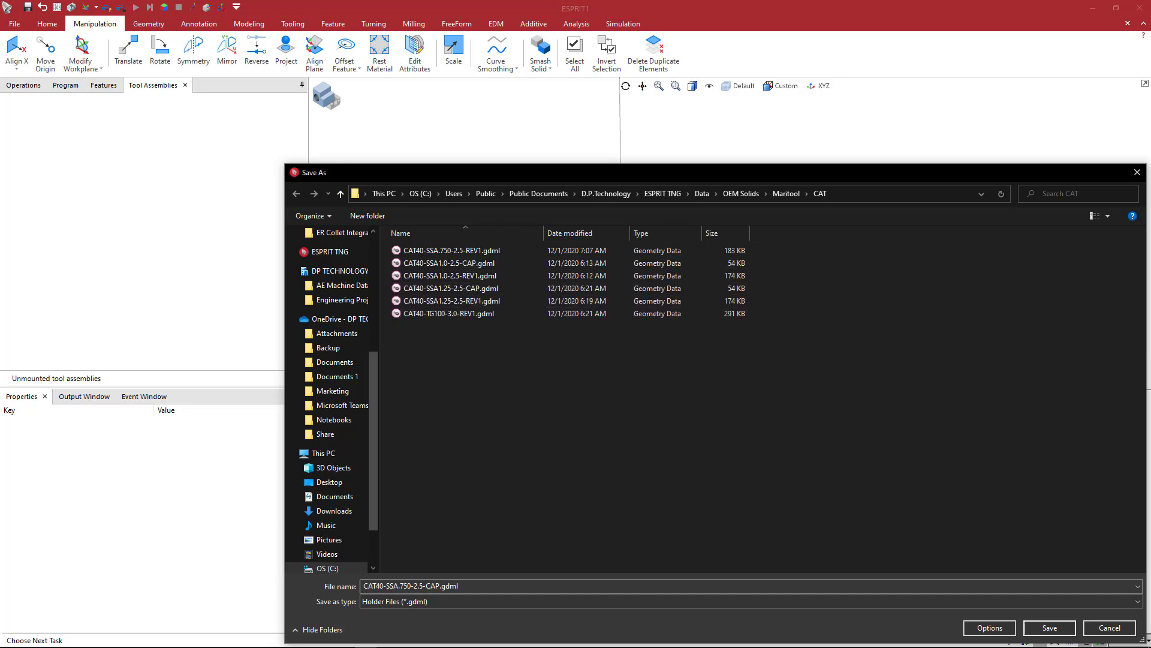
pyautogui.click(1046, 628)
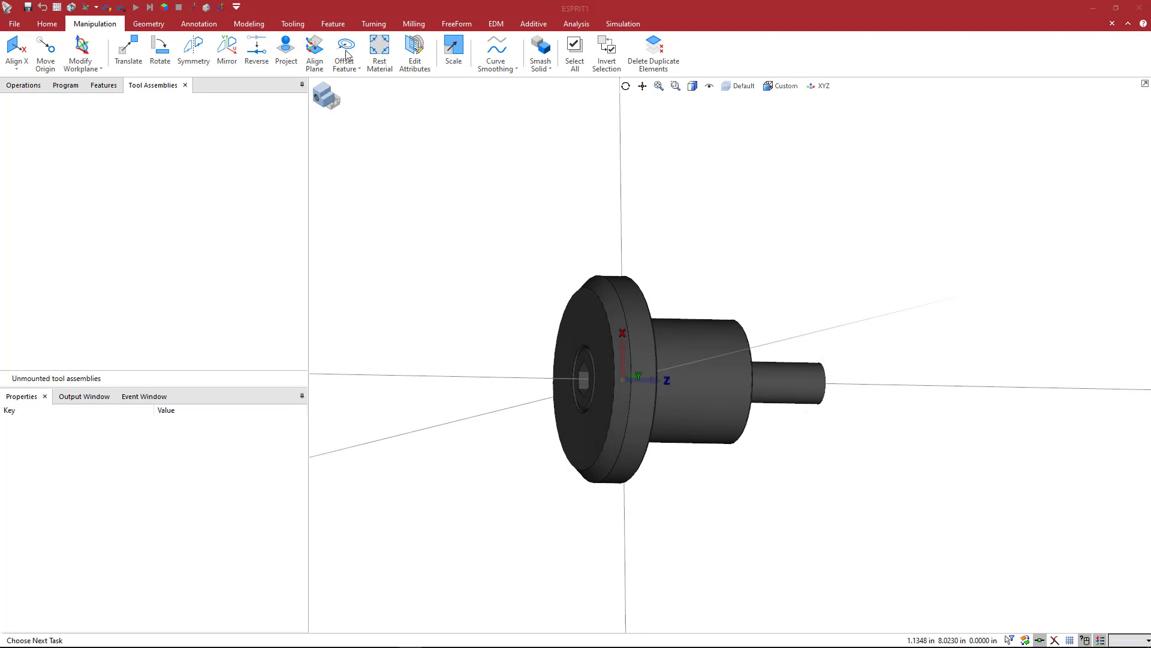
# Load the sample machine 3x Mill - M.mprj from the medium 3-Axis Mill (XYZ) samples as the machine setup.
pyautogui.click(48, 26)
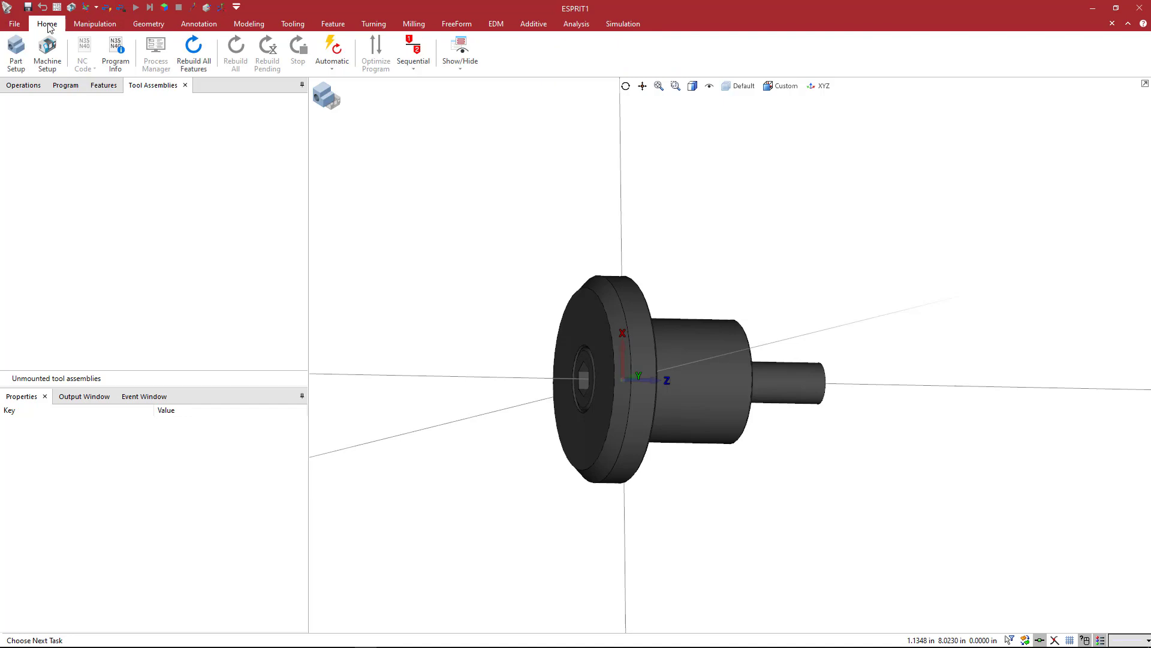
pyautogui.click(48, 55)
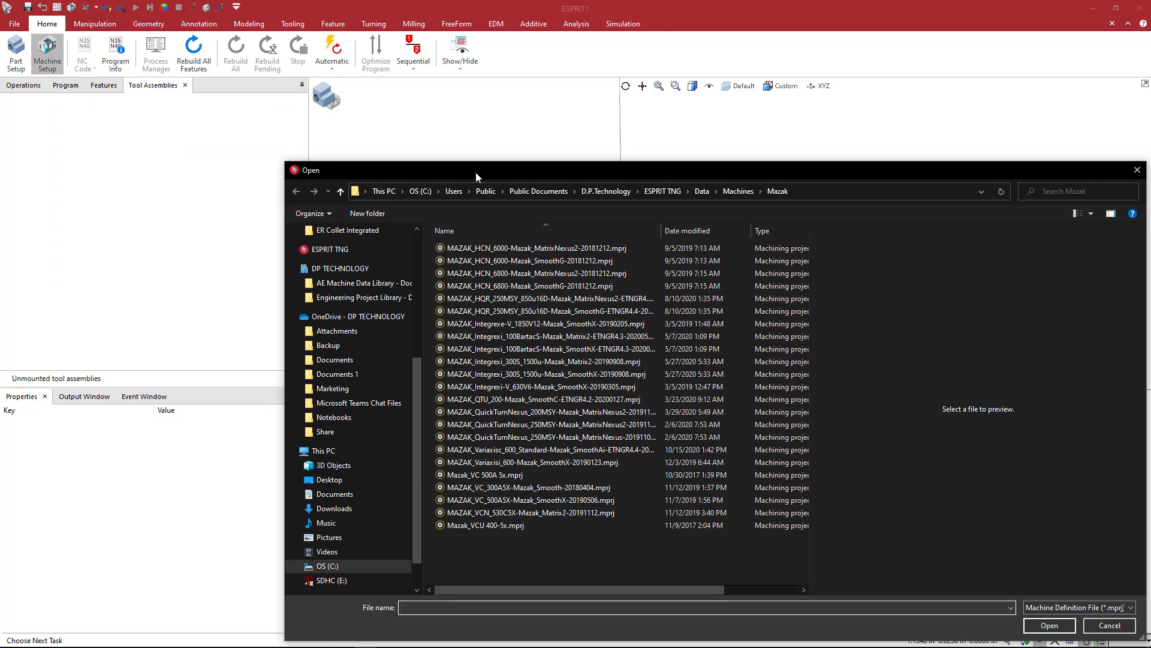
pyautogui.moveTo(476, 172); pyautogui.dragTo(441, 142)
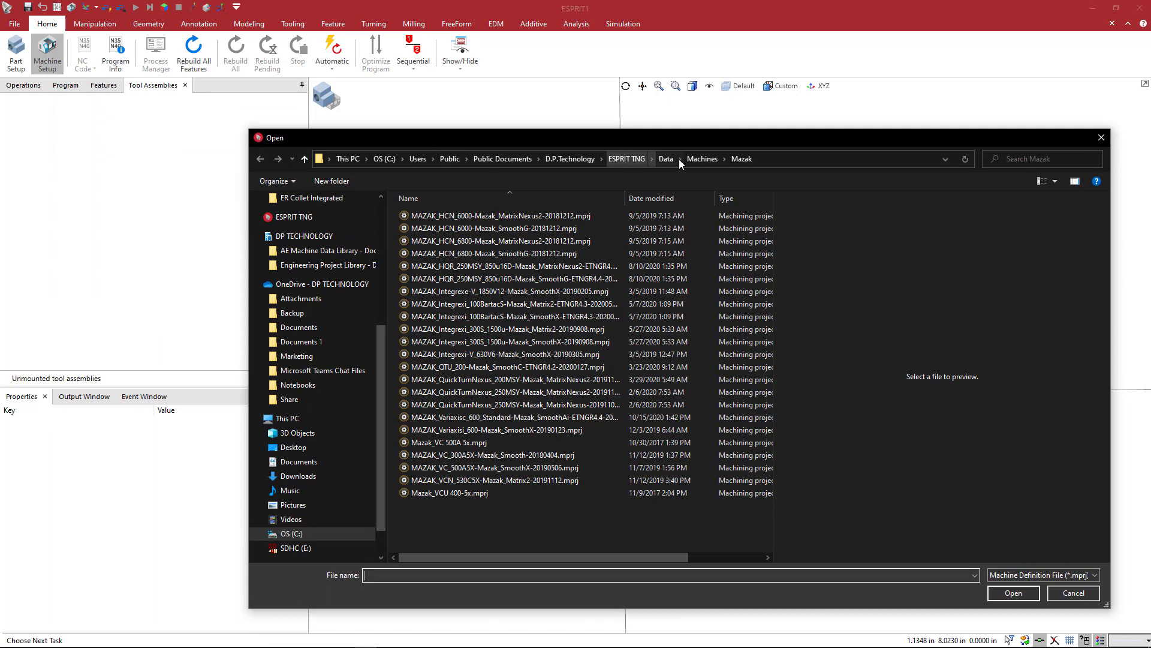
pyautogui.click(695, 160)
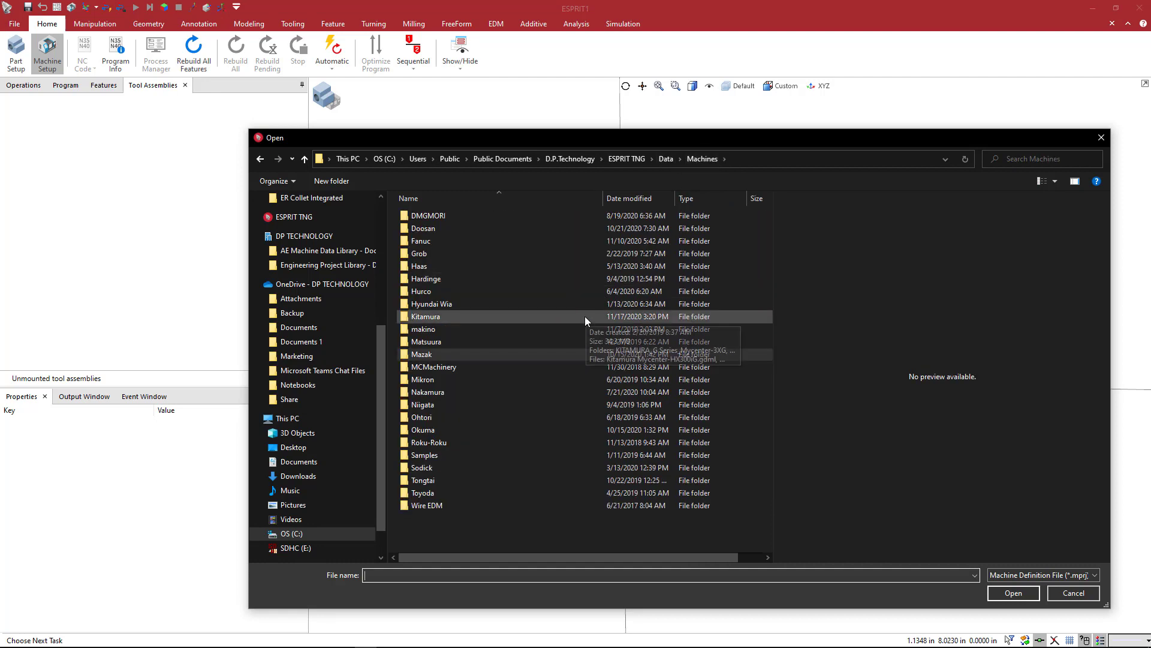
pyautogui.click(442, 457)
pyautogui.doubleClick(442, 457)
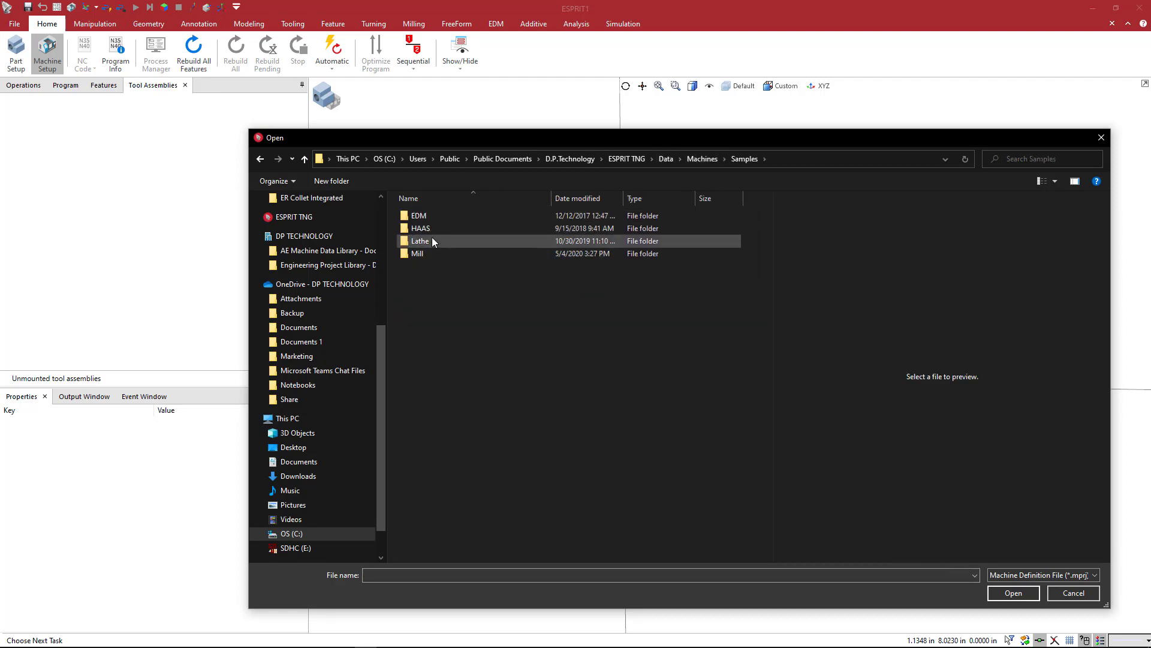
pyautogui.doubleClick(436, 254)
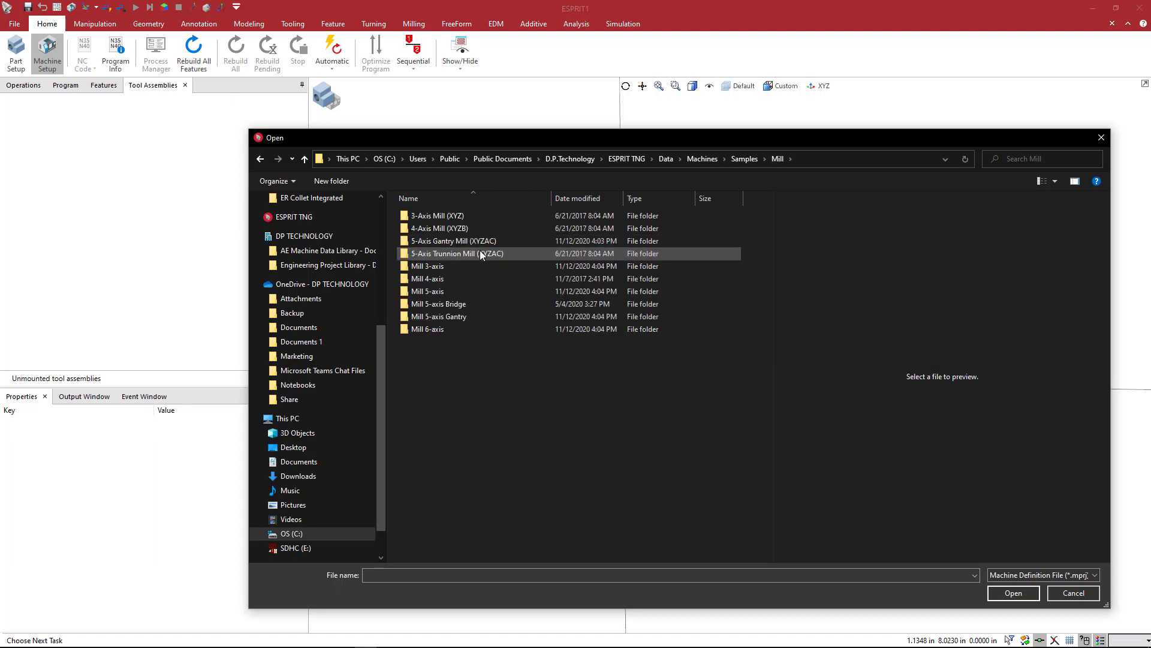
pyautogui.doubleClick(455, 216)
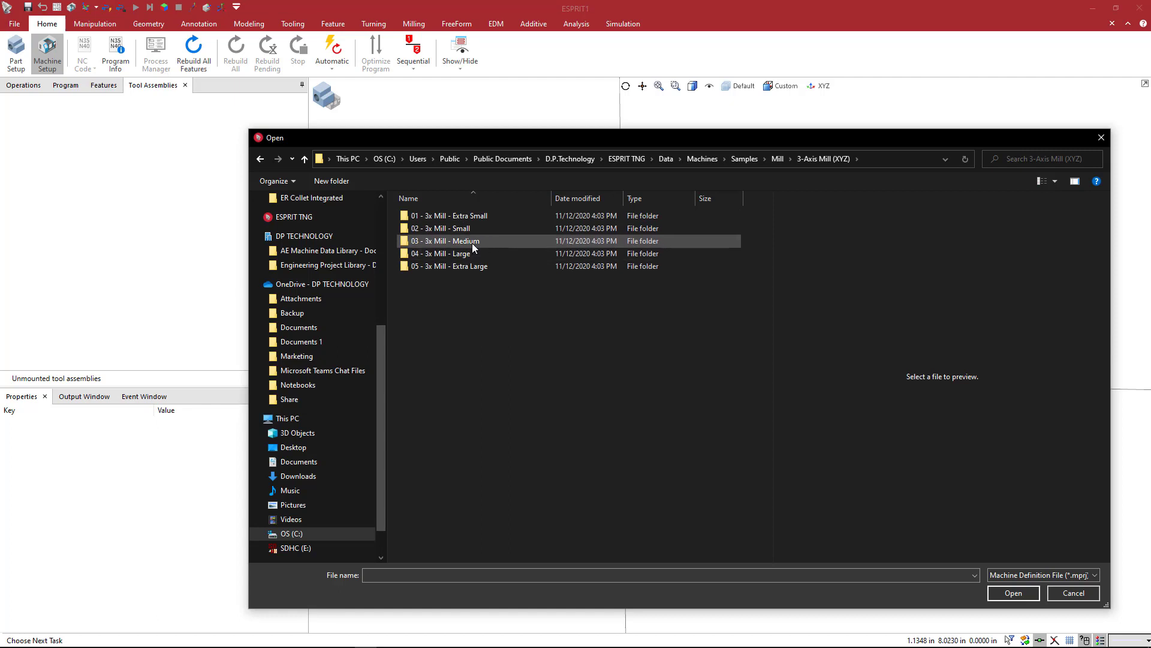
pyautogui.click(448, 215)
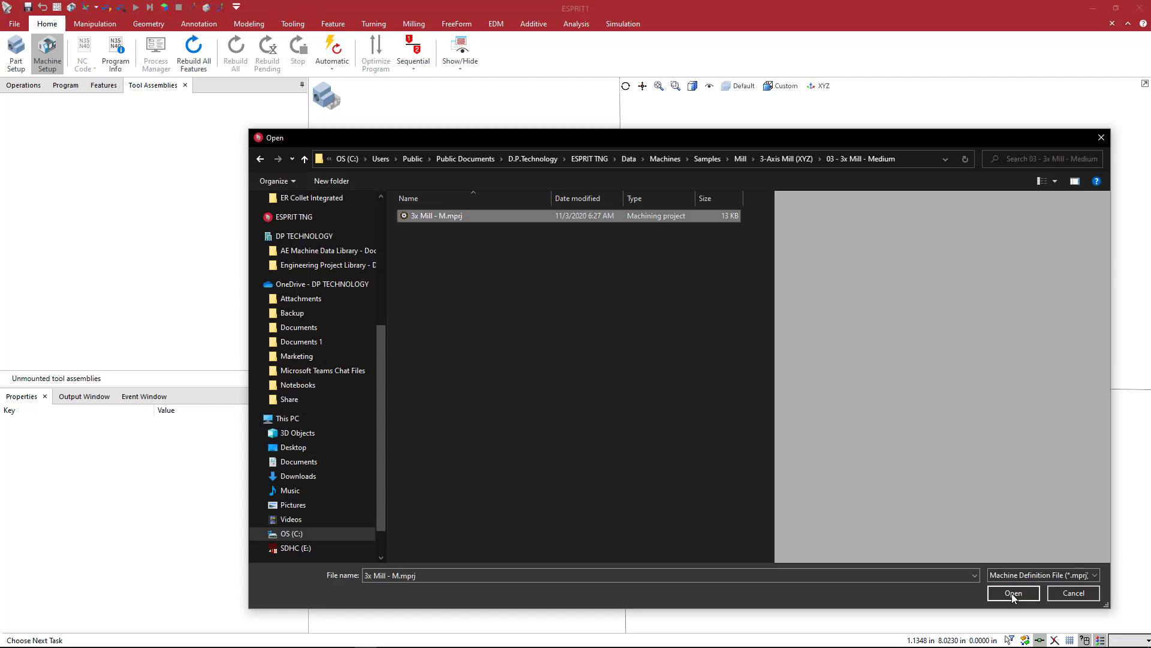
pyautogui.click(1013, 595)
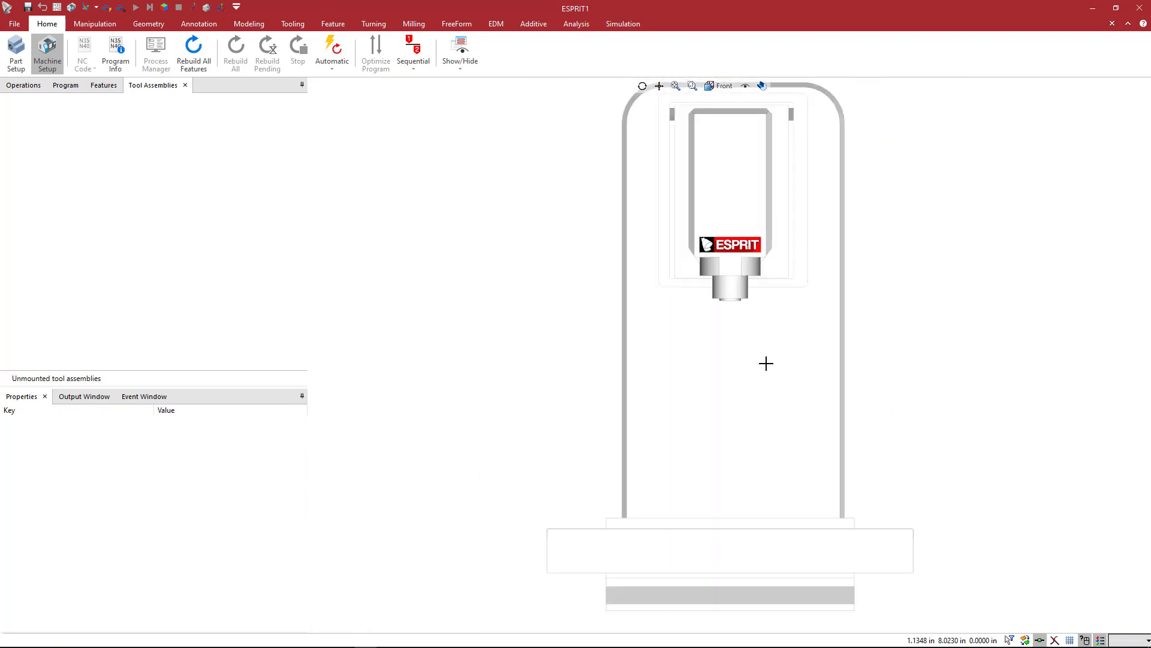
# Look at the mill's spindle nose up close and accept the machine setup.
pyautogui.moveTo(772, 355); pyautogui.dragTo(661, 334, button='middle')
pyautogui.scroll(5, 663, 306)
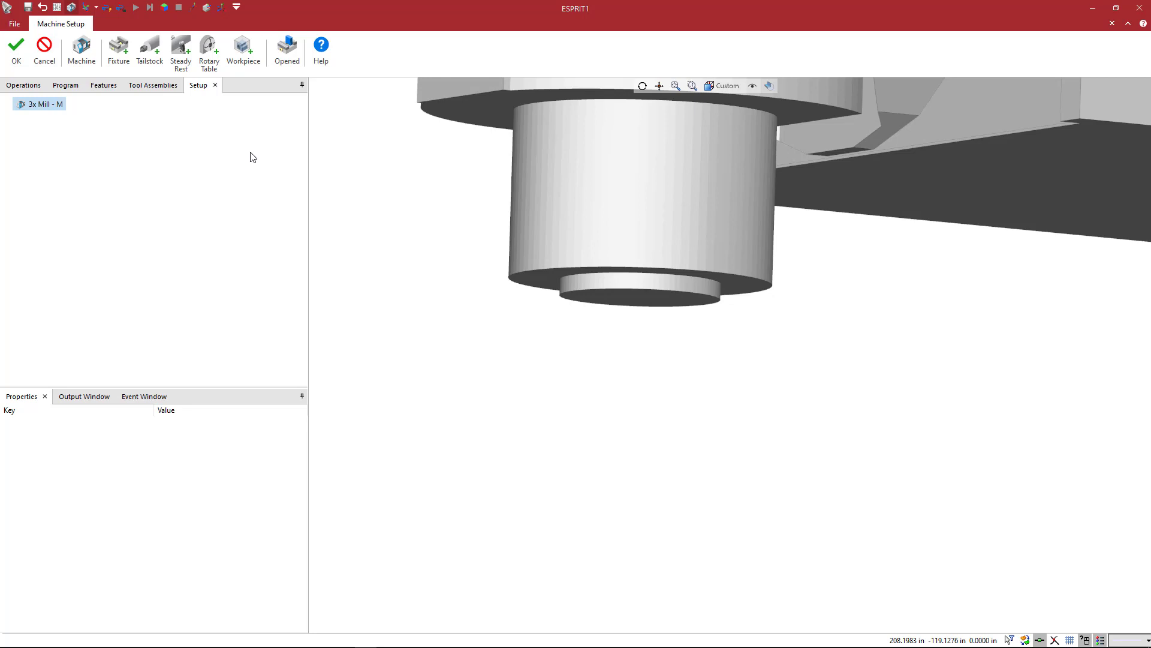
pyautogui.click(16, 57)
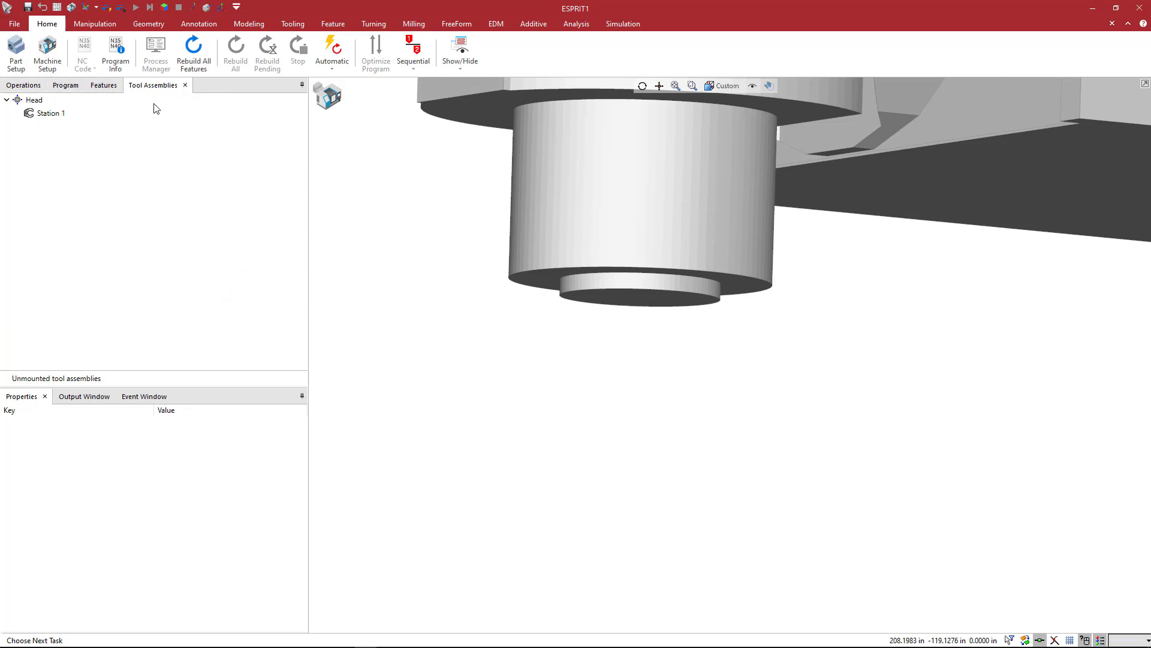
pyautogui.click(473, 70)
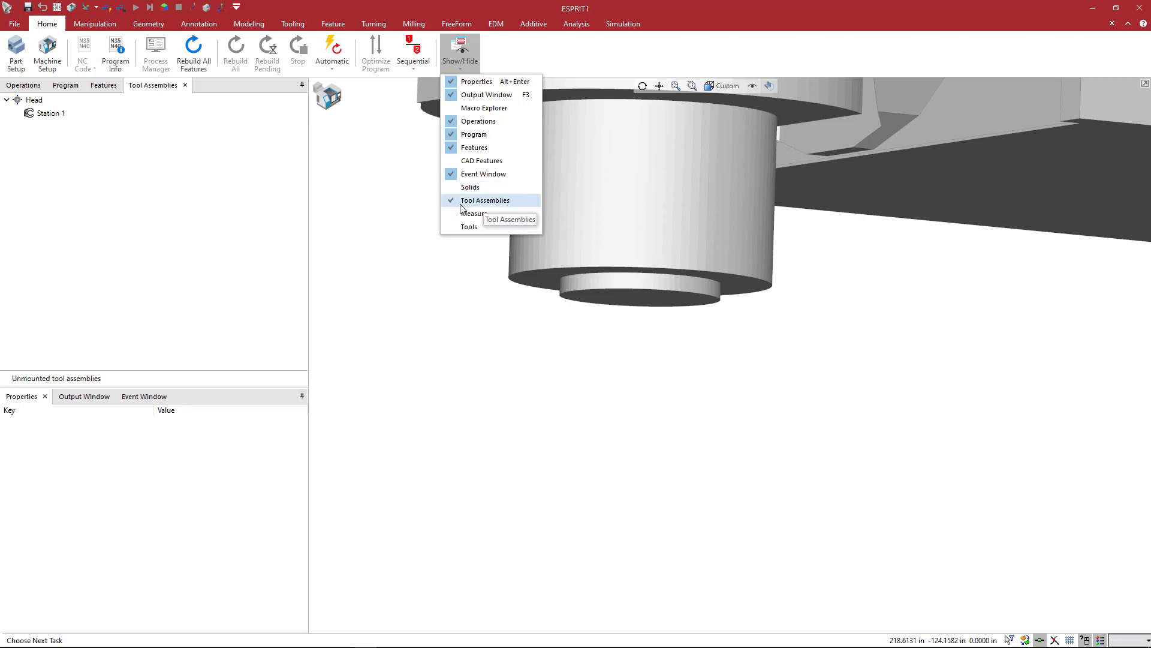
pyautogui.click(159, 92)
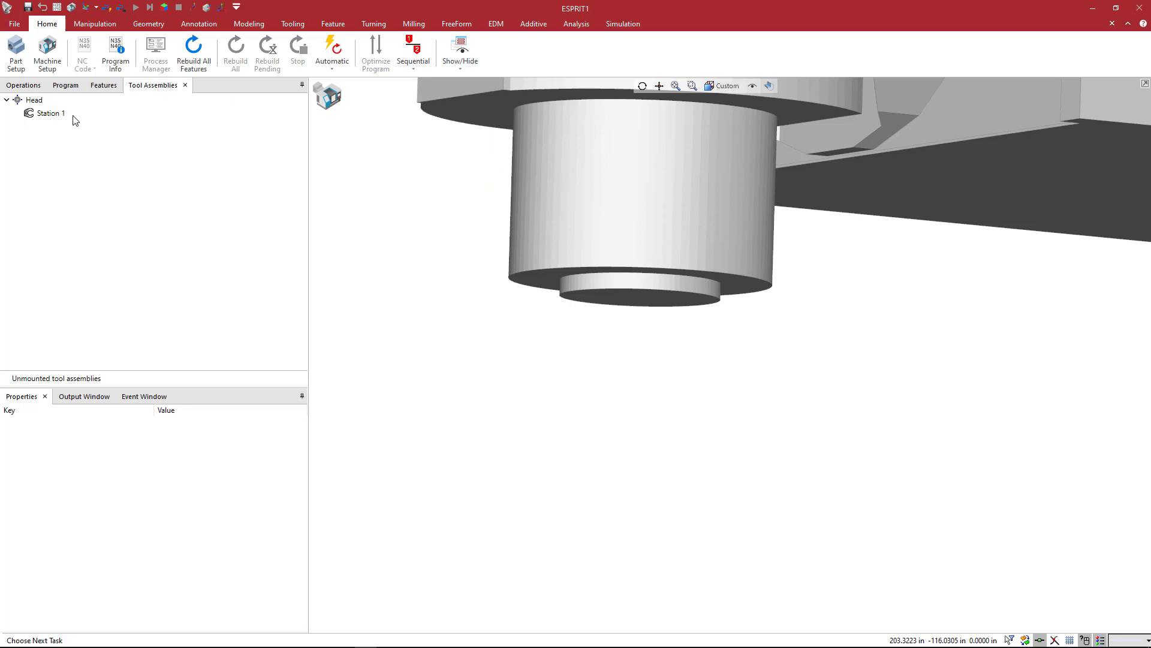
# Preview the arbor and cap holder files, and mount CAT40-SSA.750-2.5-REV1.gdml on Station 1 as an adaptive item.
pyautogui.click(52, 114)
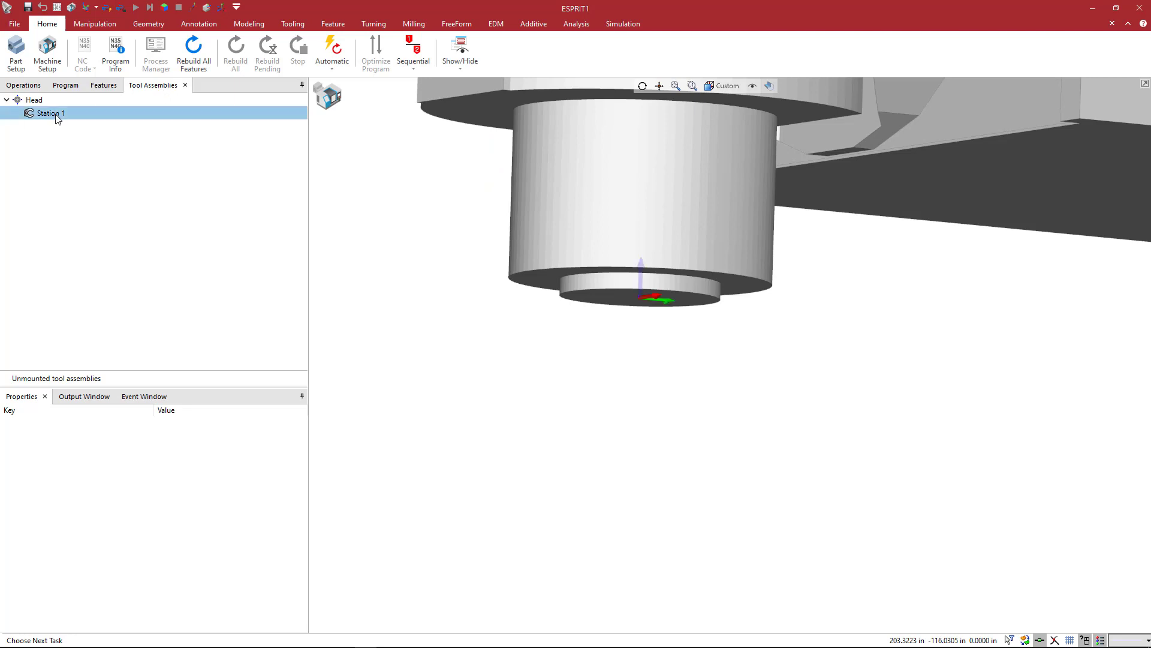
pyautogui.rightClick(58, 119)
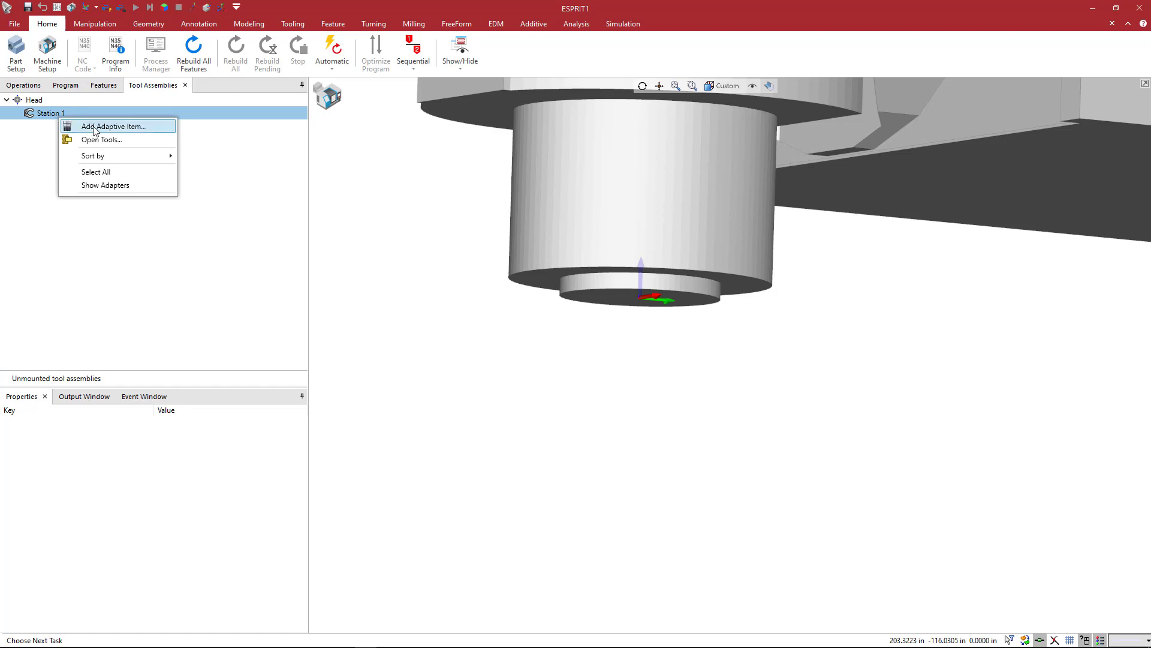
pyautogui.click(94, 128)
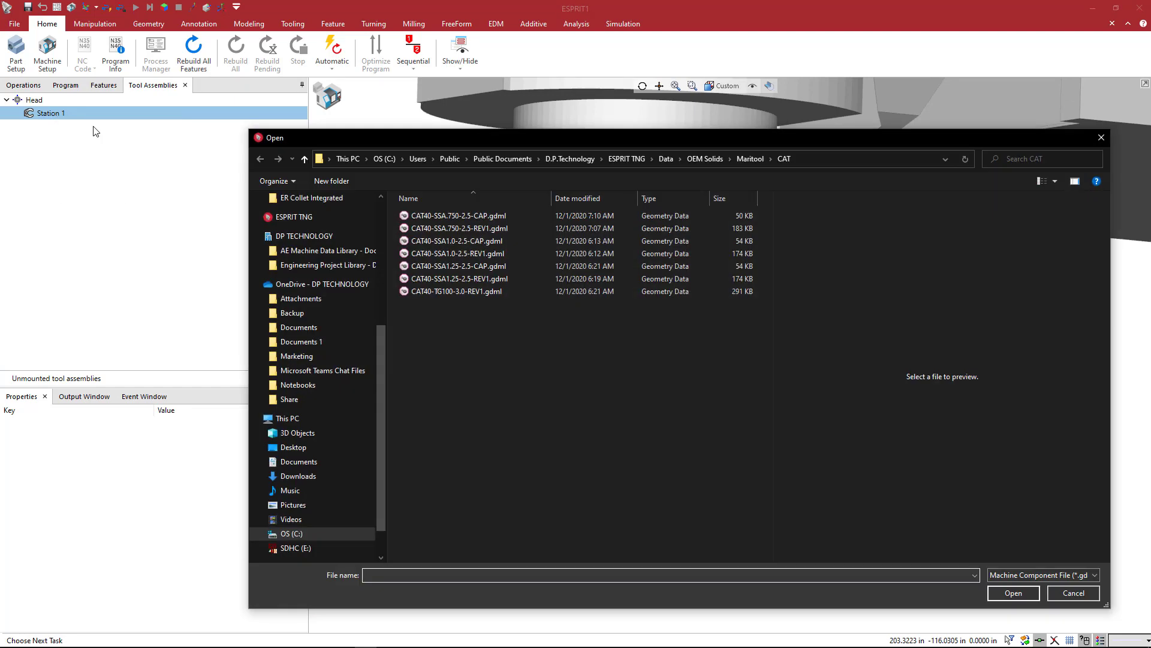
pyautogui.click(478, 231)
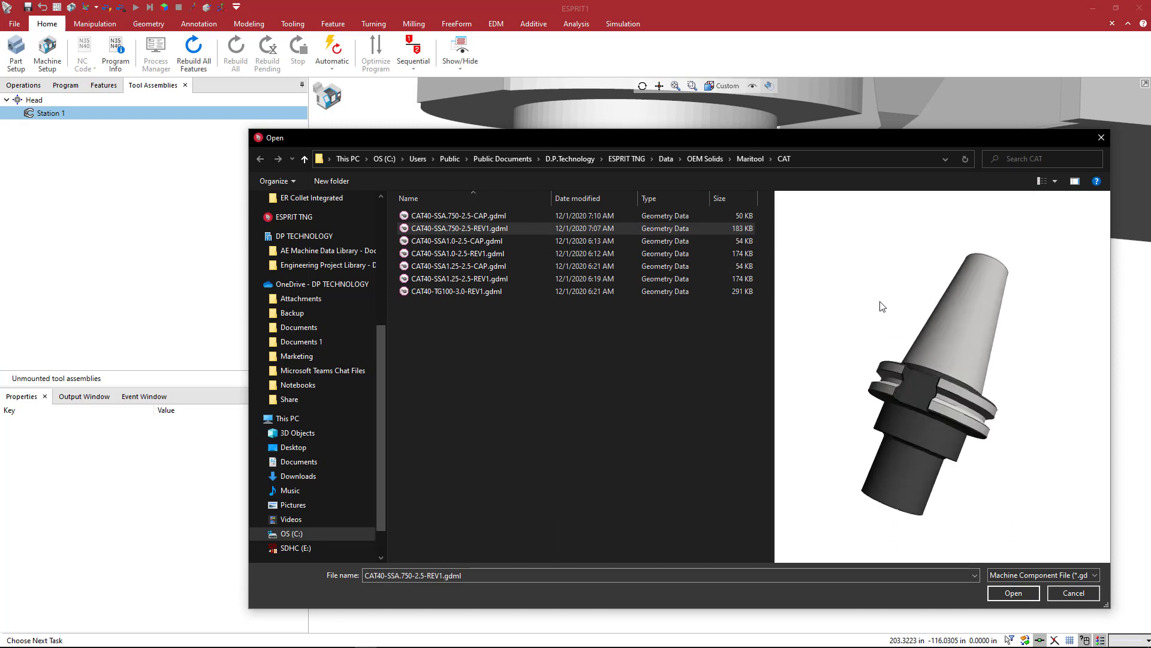
pyautogui.click(1075, 181)
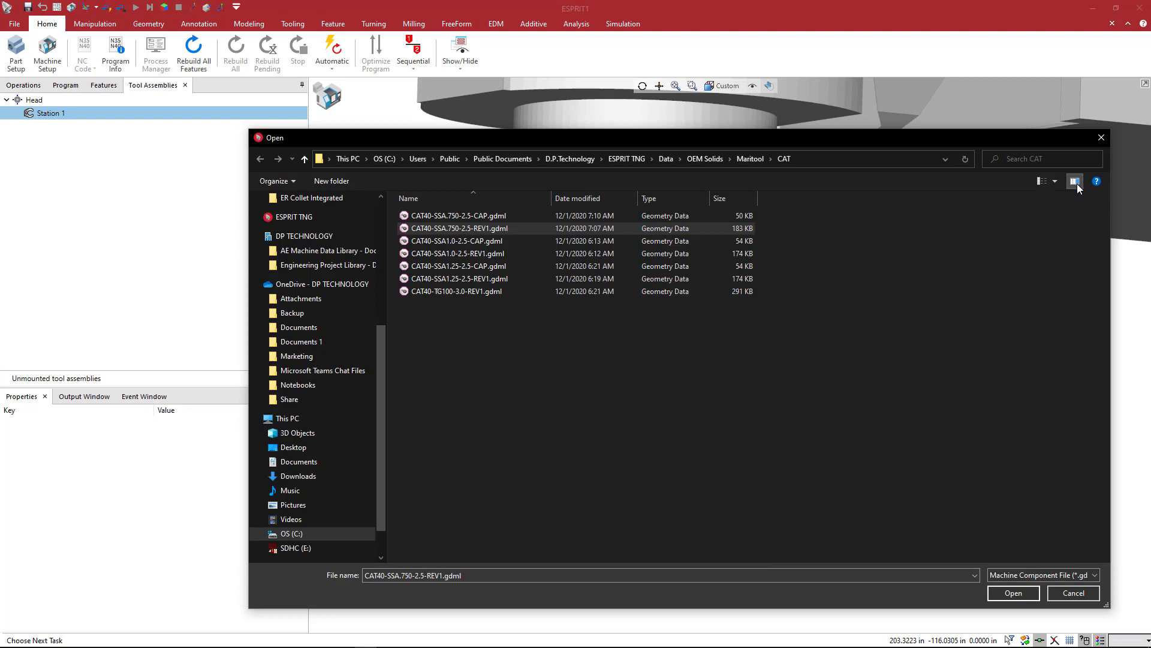
pyautogui.click(1075, 182)
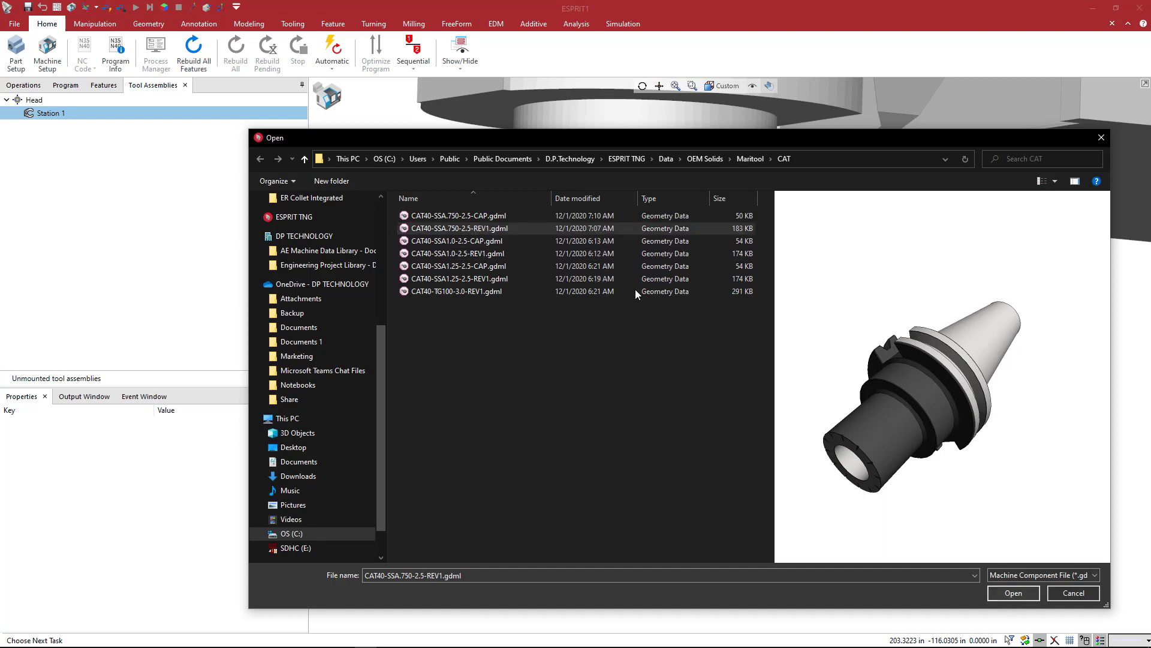
pyautogui.click(518, 217)
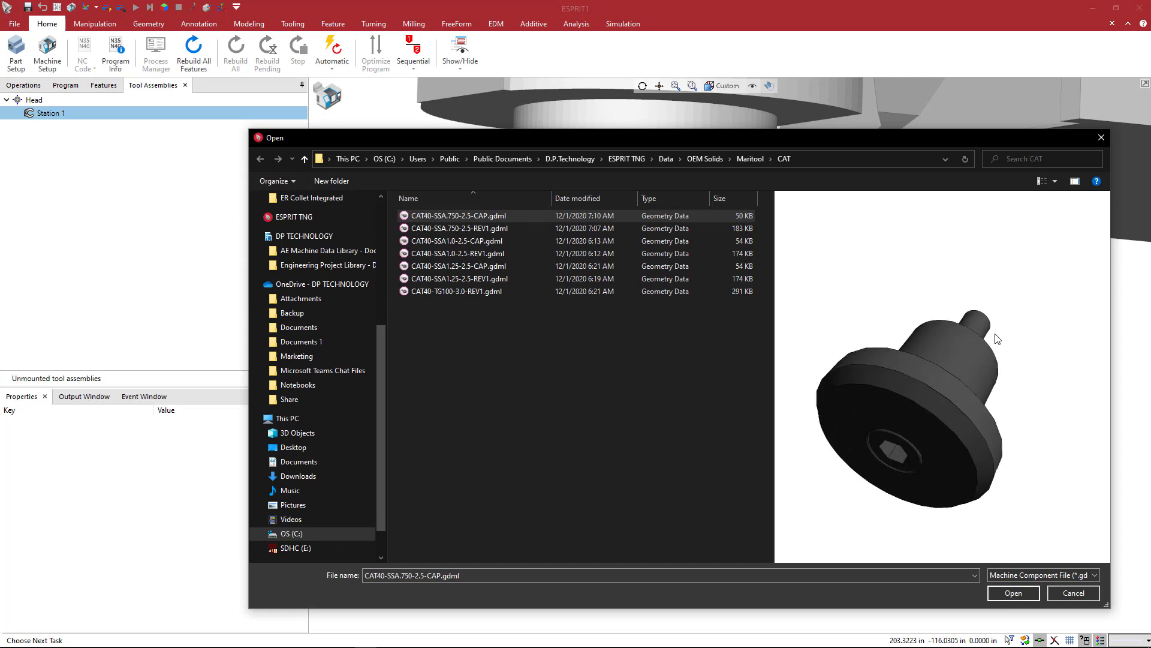
pyautogui.click(498, 229)
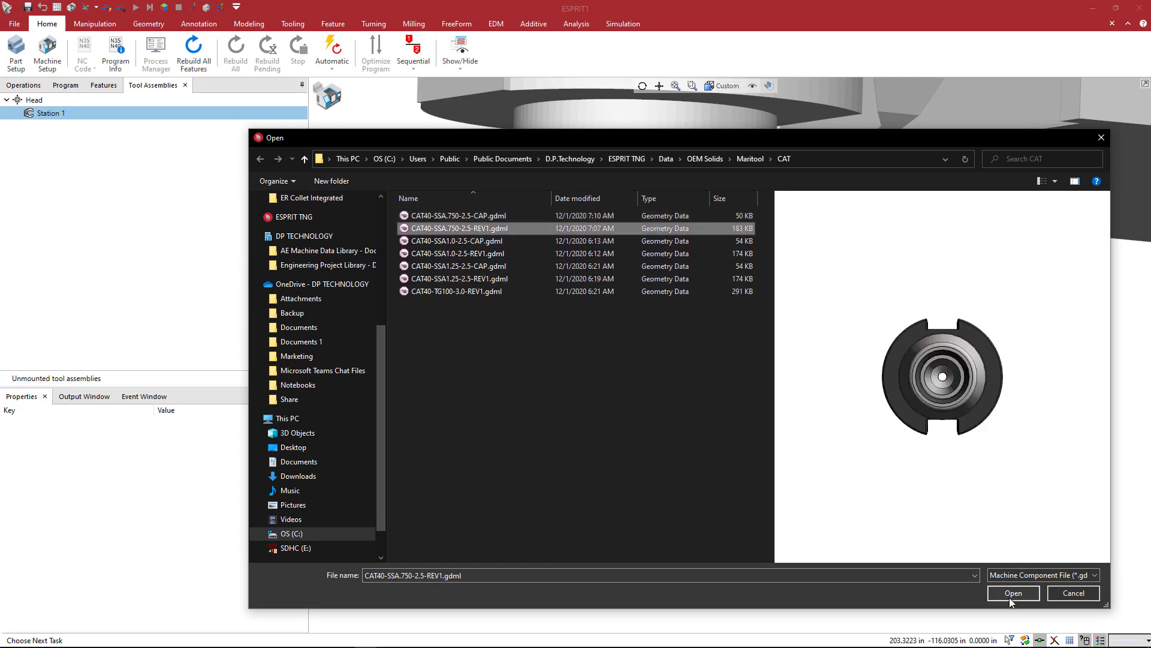
pyautogui.click(1013, 594)
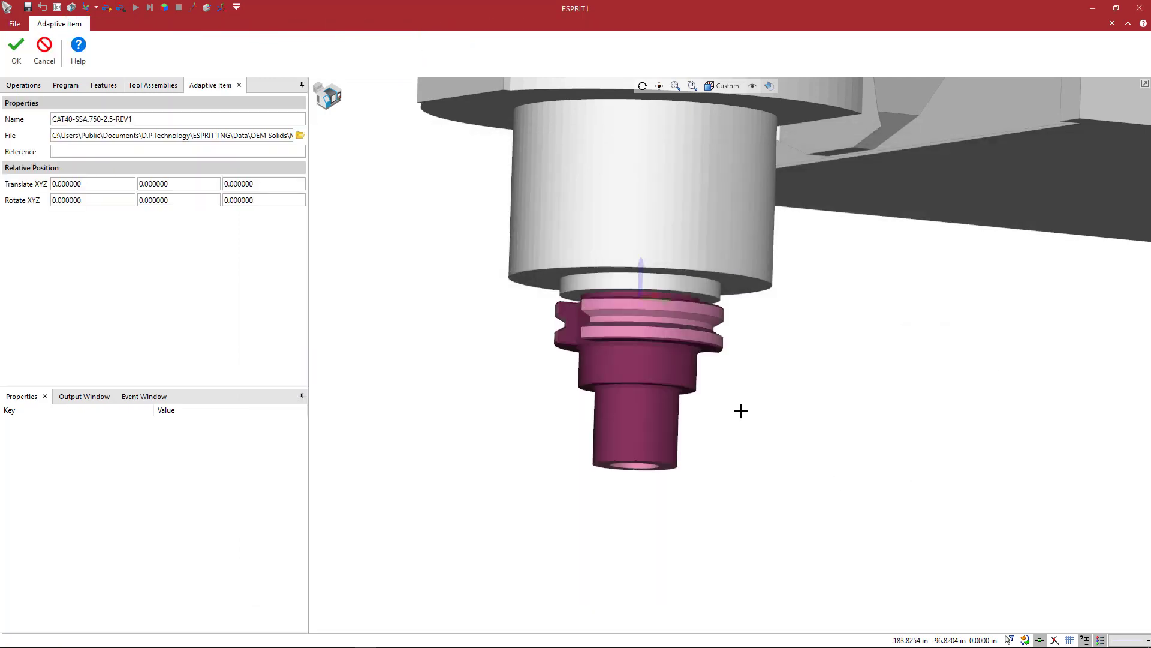
pyautogui.scroll(3, 622, 443)
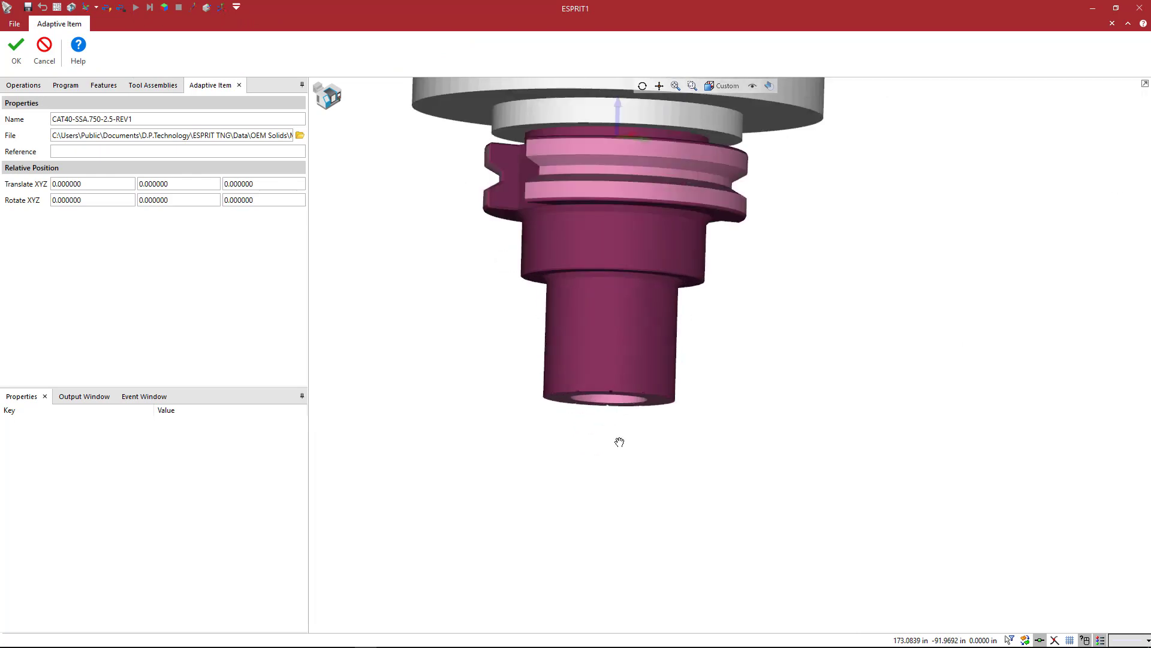
pyautogui.click(16, 51)
# Add a slot mill to the CAT40-SSA.750-2.5-REV1 arbor item on Station 1.
pyautogui.rightClick(72, 127)
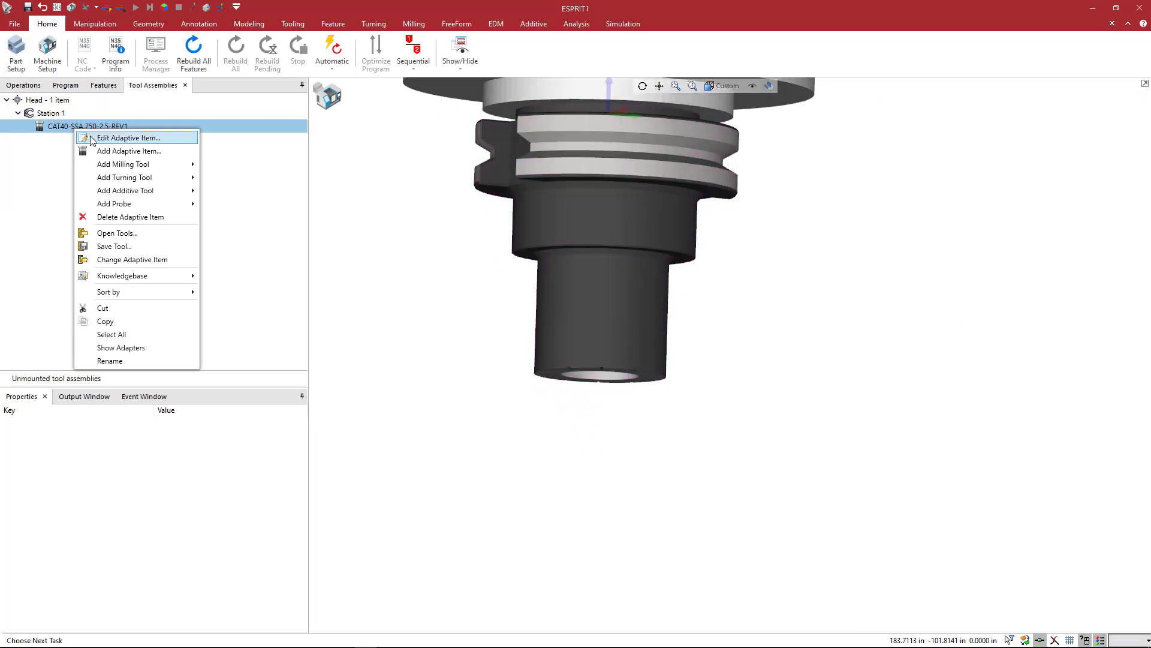
pyautogui.moveTo(124, 167)
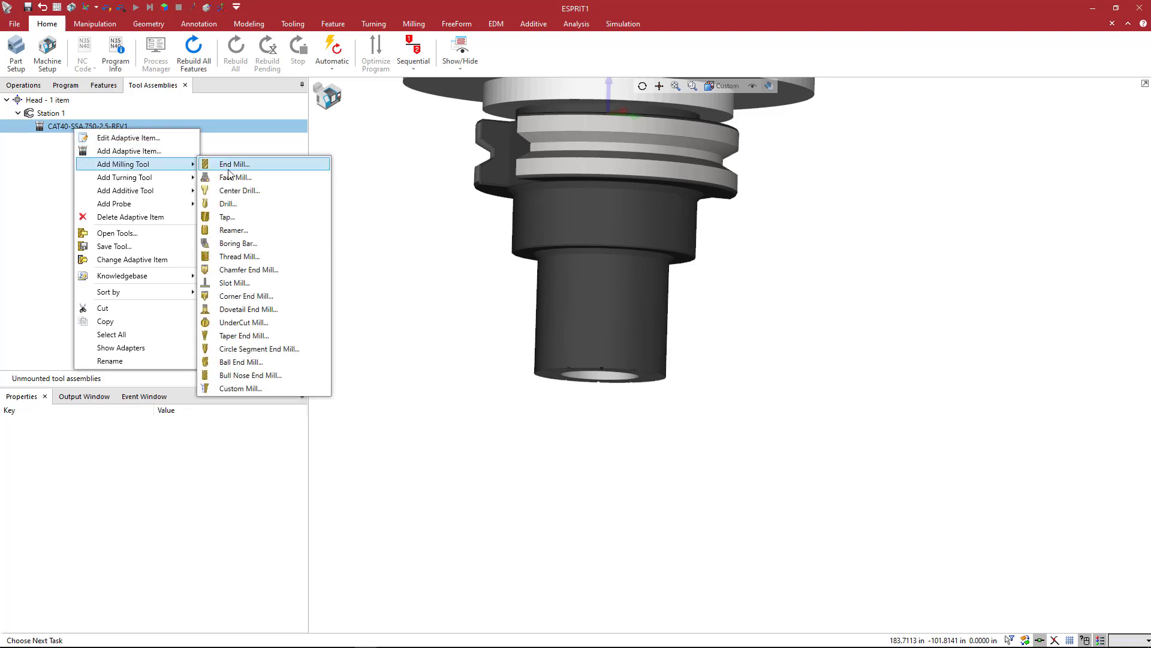
pyautogui.click(249, 282)
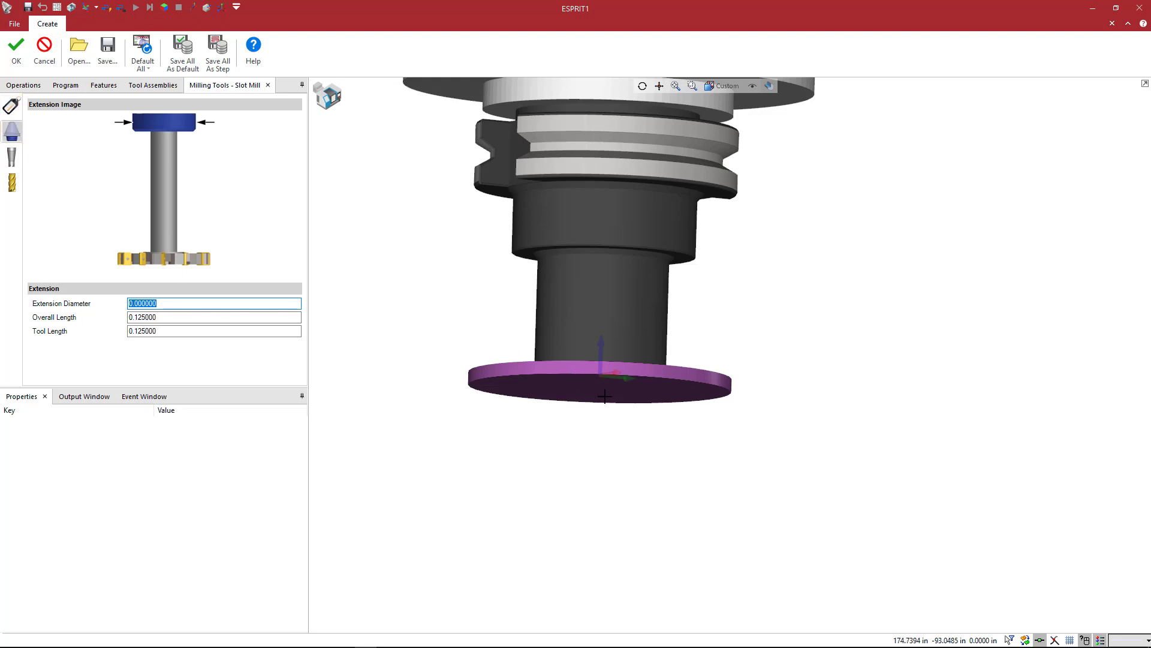
pyautogui.moveTo(619, 423); pyautogui.dragTo(593, 432, button='middle')
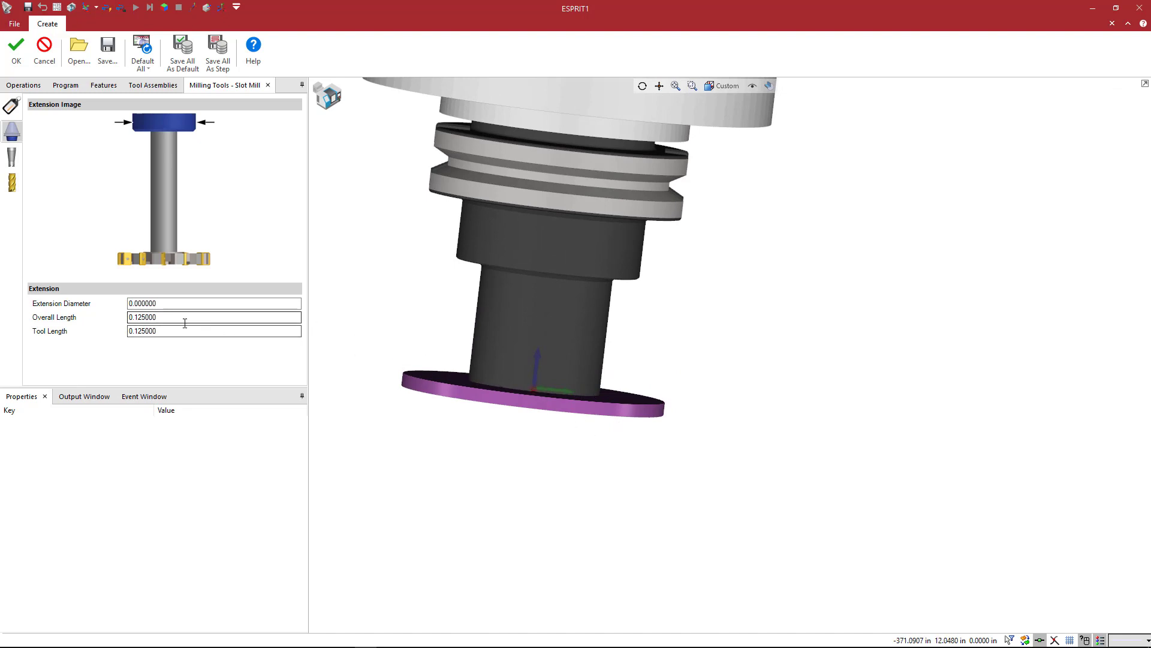
# Set the slot mill cutter's tool diameter to 2 and its shank diameter to 0.5.
pyautogui.click(12, 182)
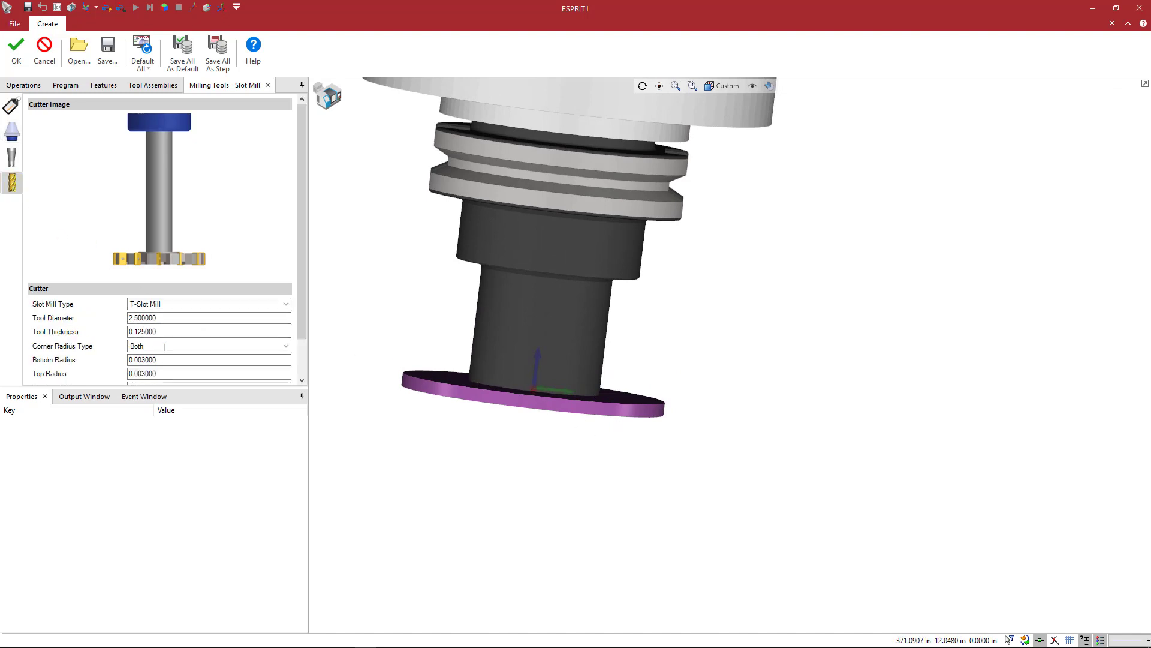
pyautogui.scroll(-1, 299, 315)
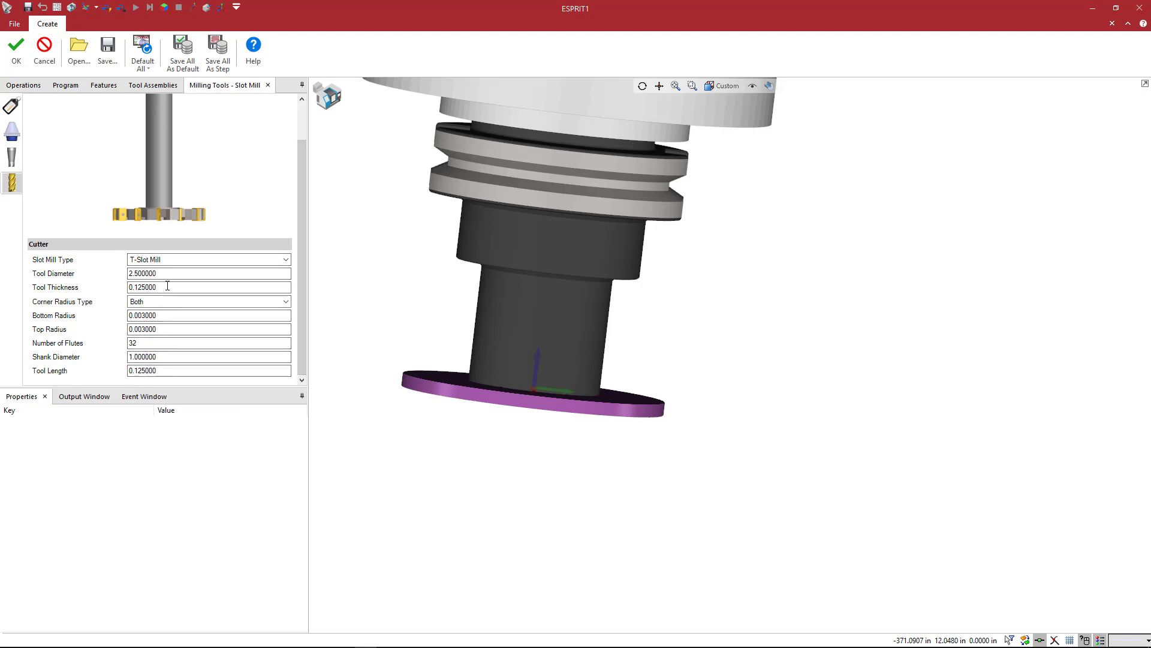
pyautogui.click(116, 273)
pyautogui.write('2')
pyautogui.press('Tab')
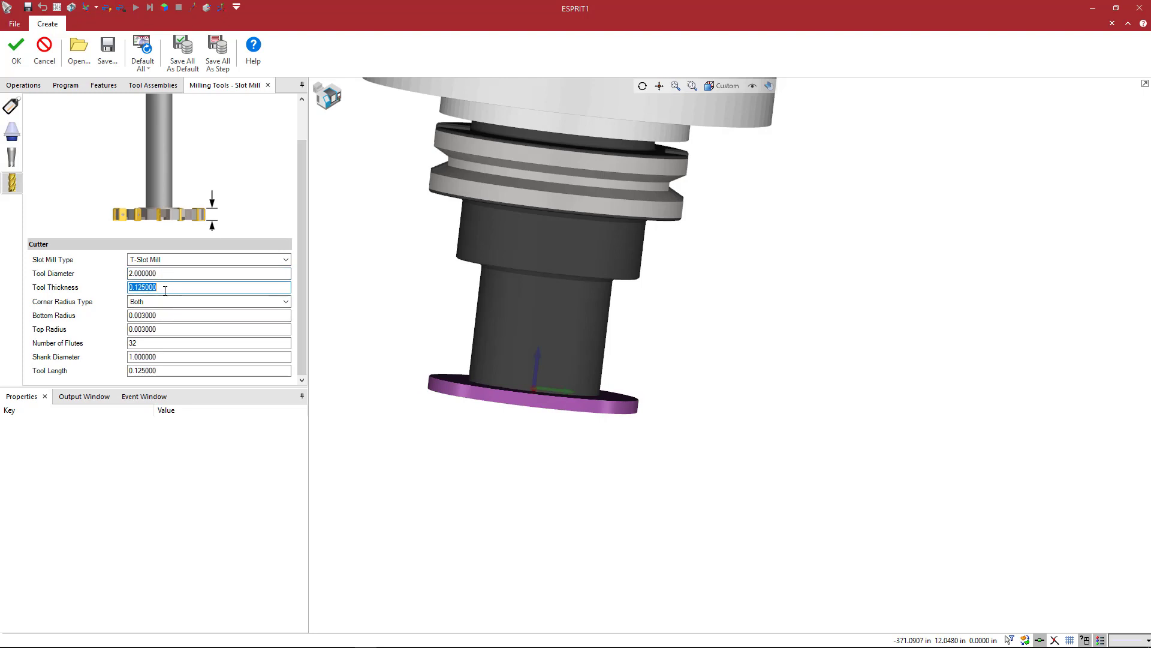
pyautogui.click(162, 289)
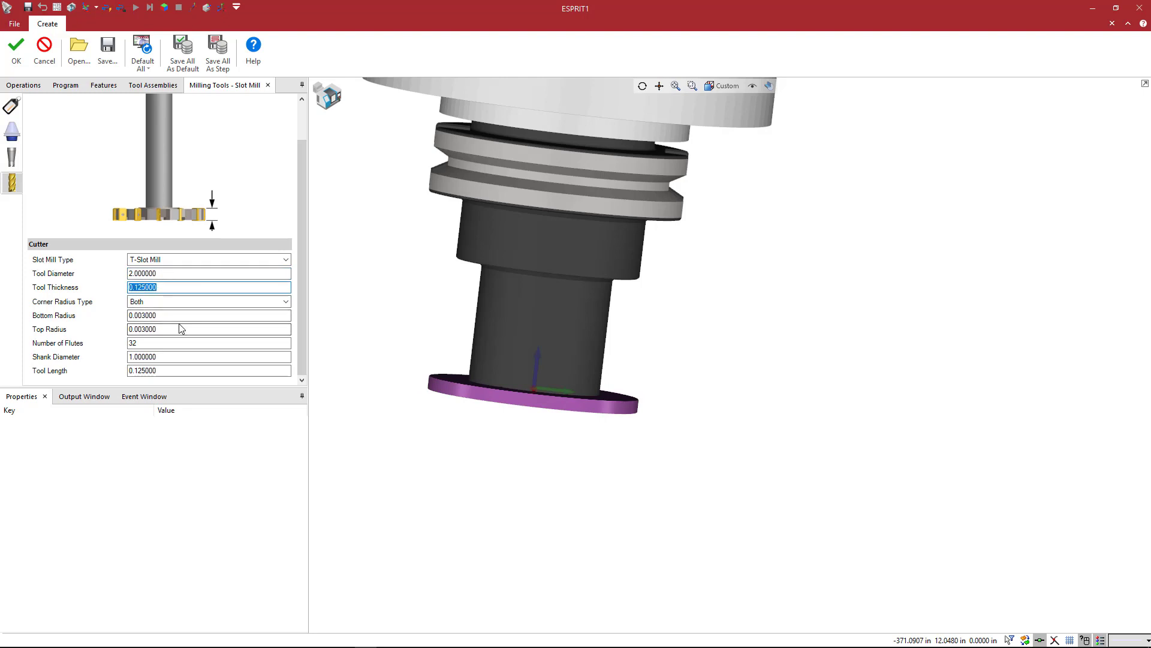
pyautogui.click(161, 329)
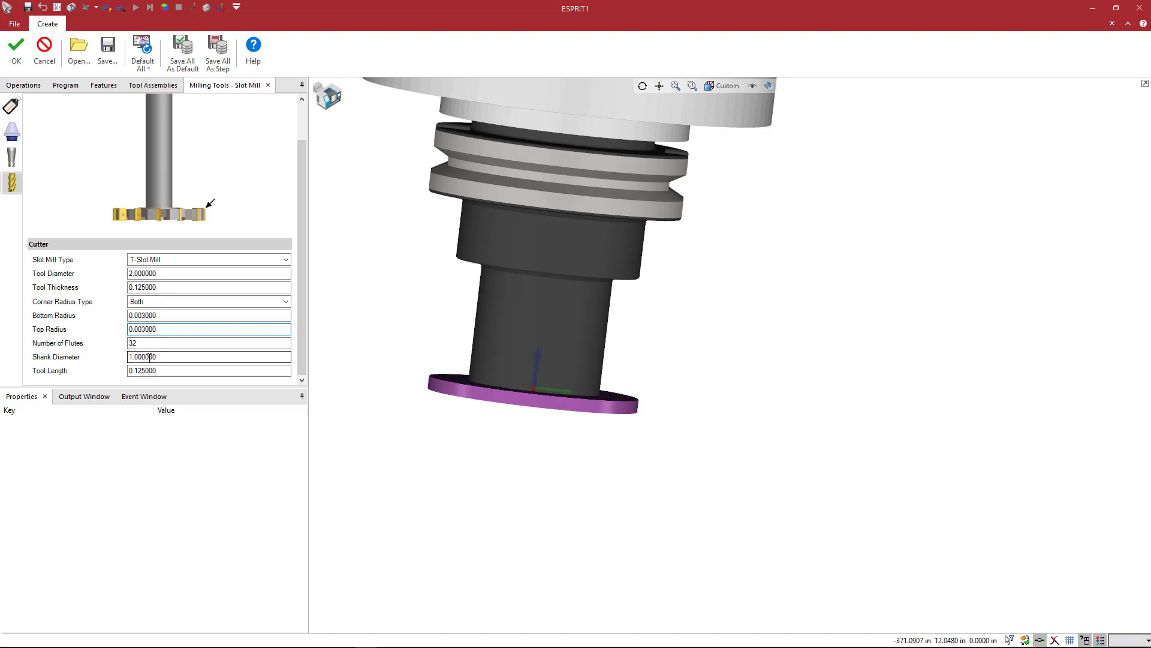
pyautogui.doubleClick(161, 357)
pyautogui.click(161, 357)
pyautogui.write('.5')
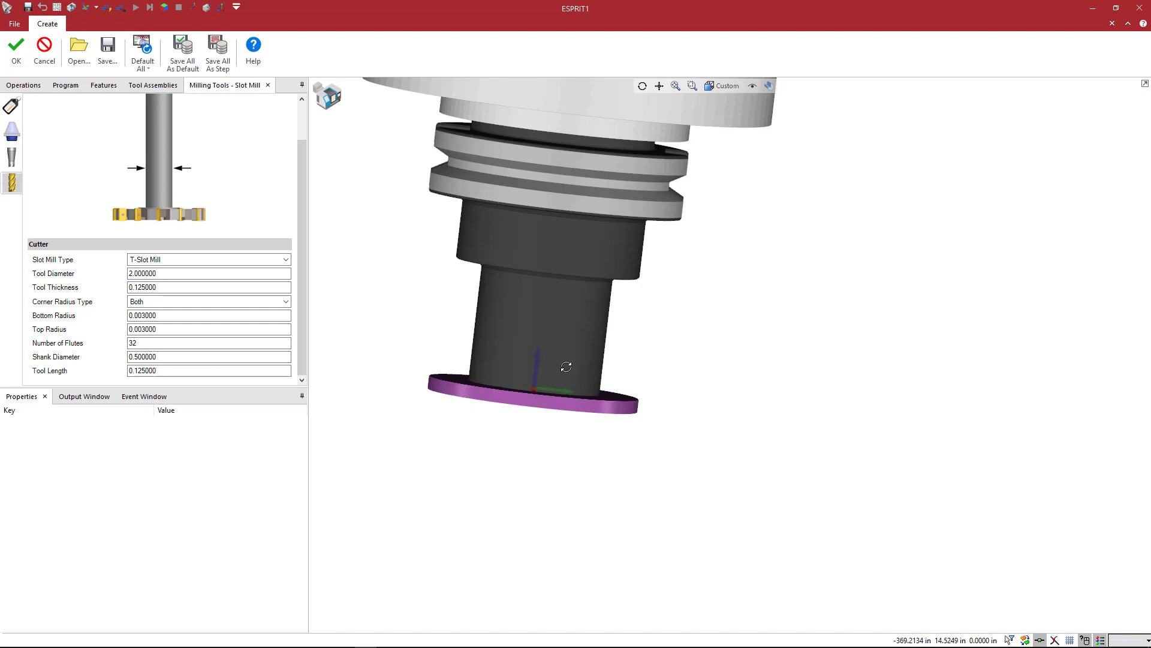
pyautogui.moveTo(566, 364); pyautogui.dragTo(567, 369, button='middle')
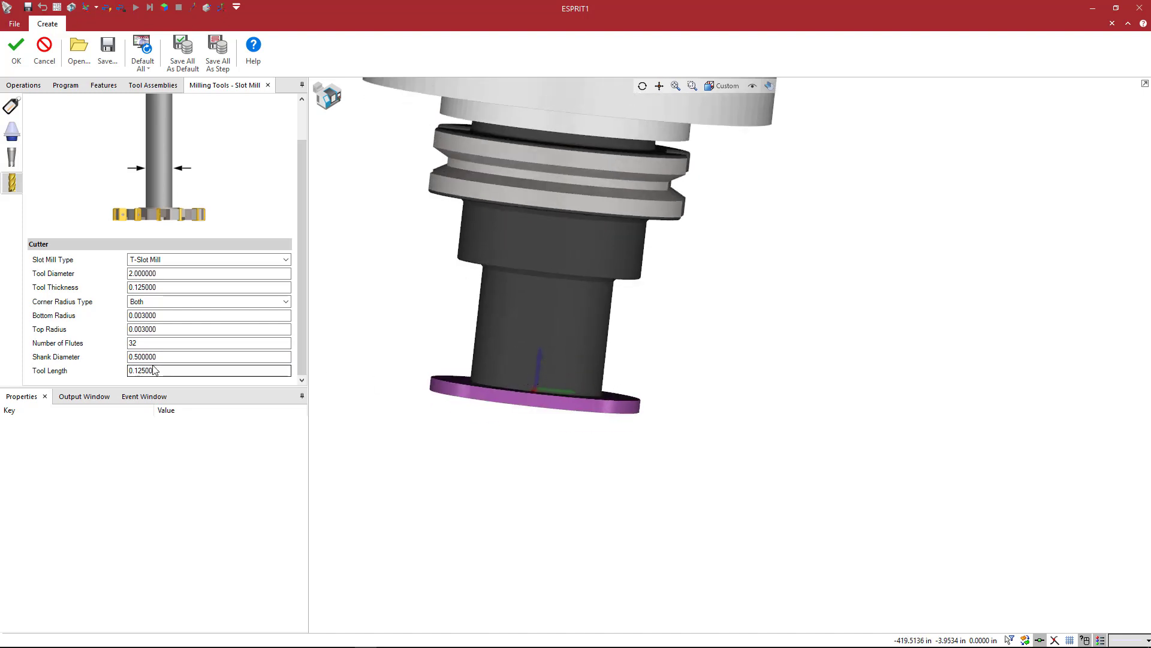
pyautogui.click(101, 368)
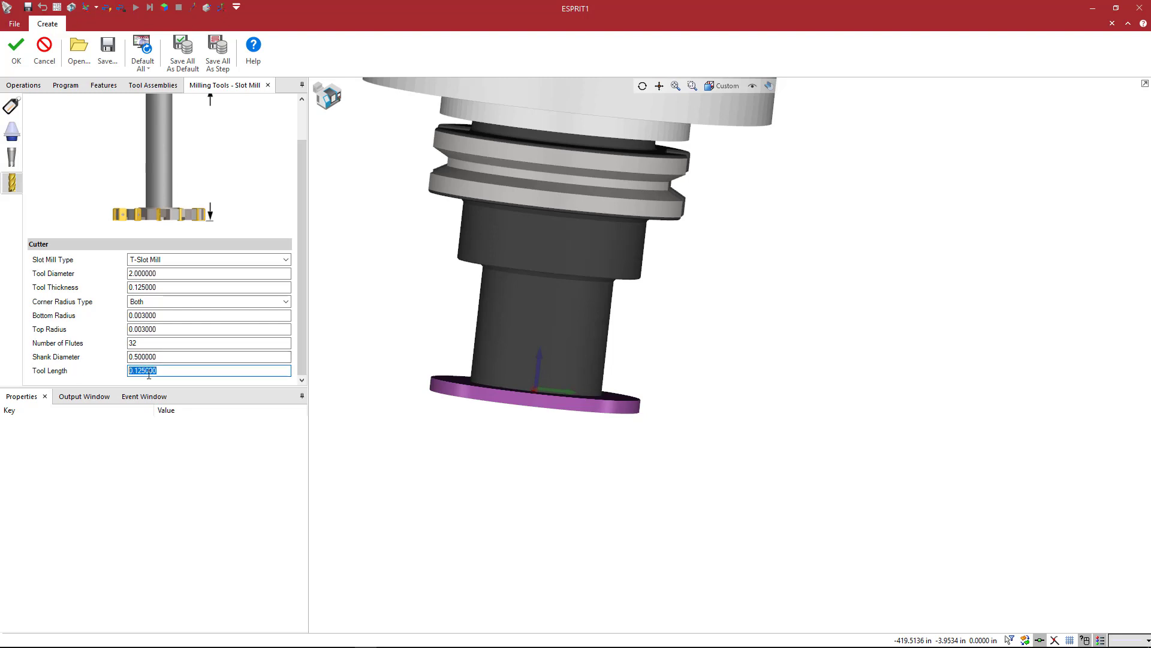
# Try an overall length of 1 in the slot mill's extension settings.
pyautogui.click(13, 139)
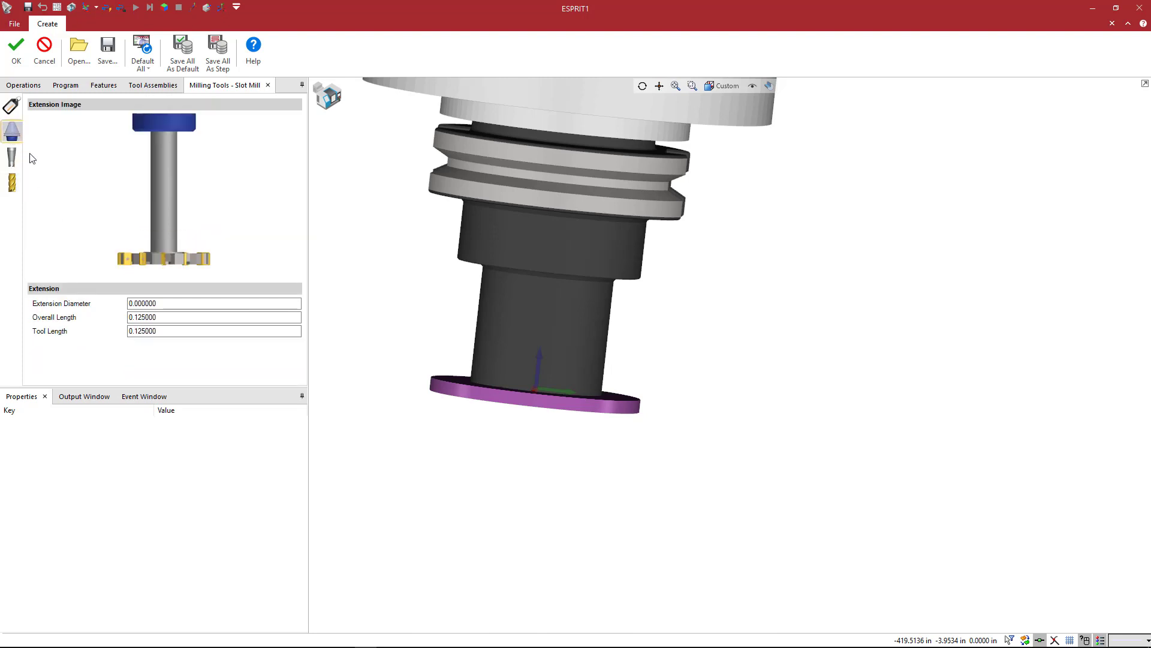
pyautogui.click(152, 303)
pyautogui.click(144, 318)
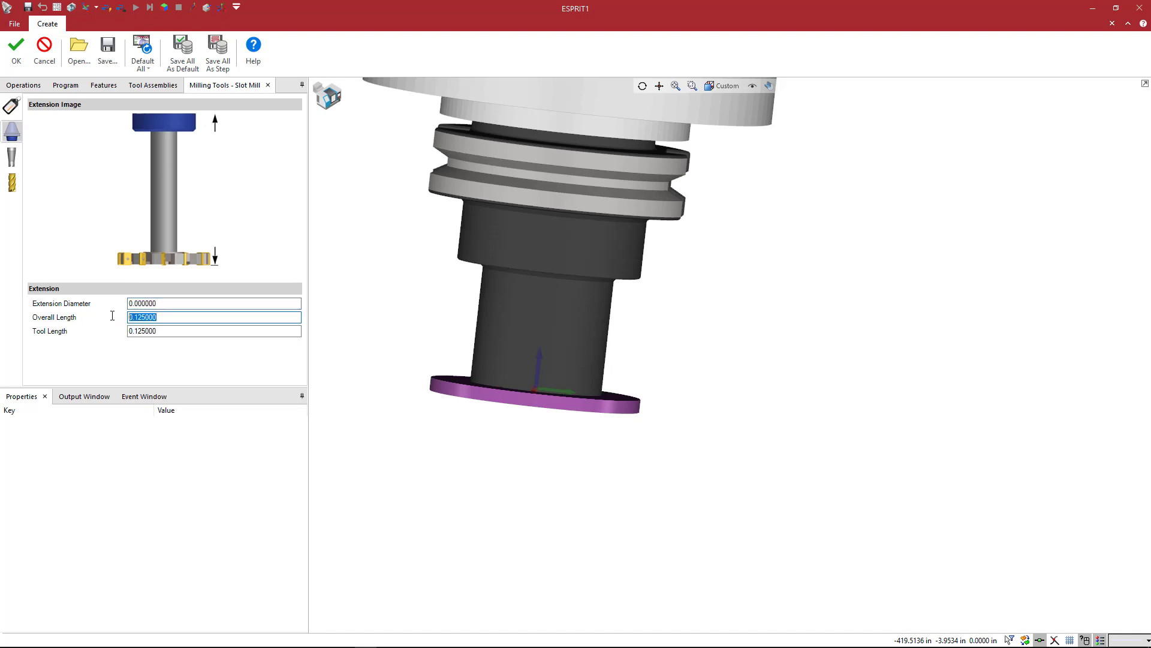
pyautogui.click(169, 332)
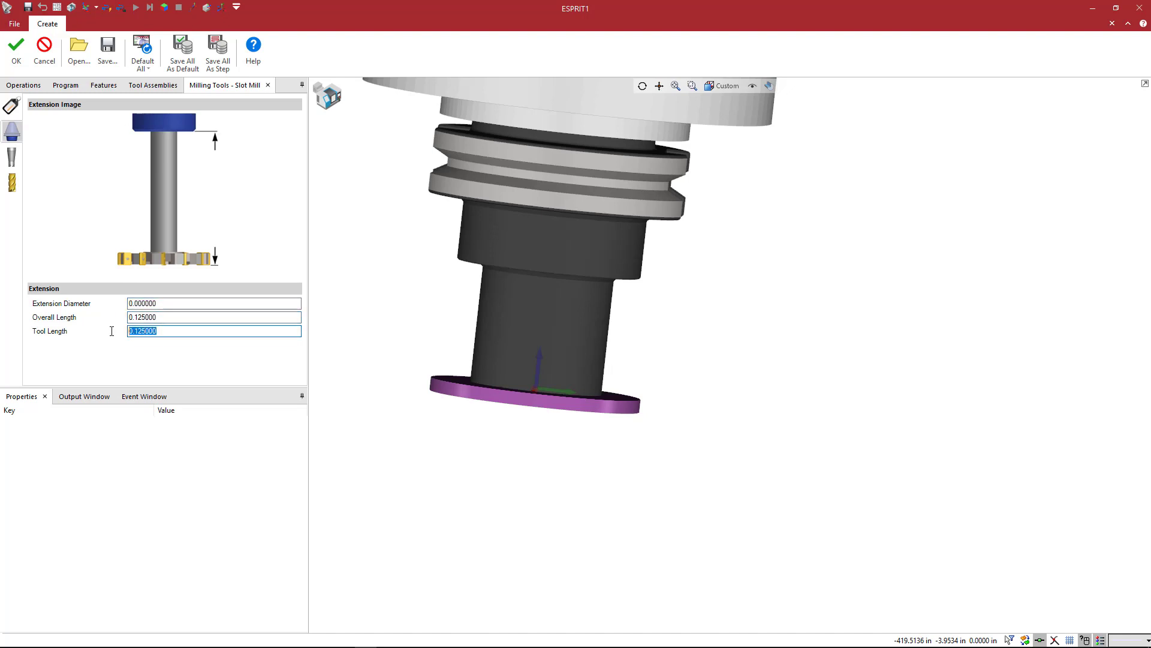
pyautogui.click(141, 318)
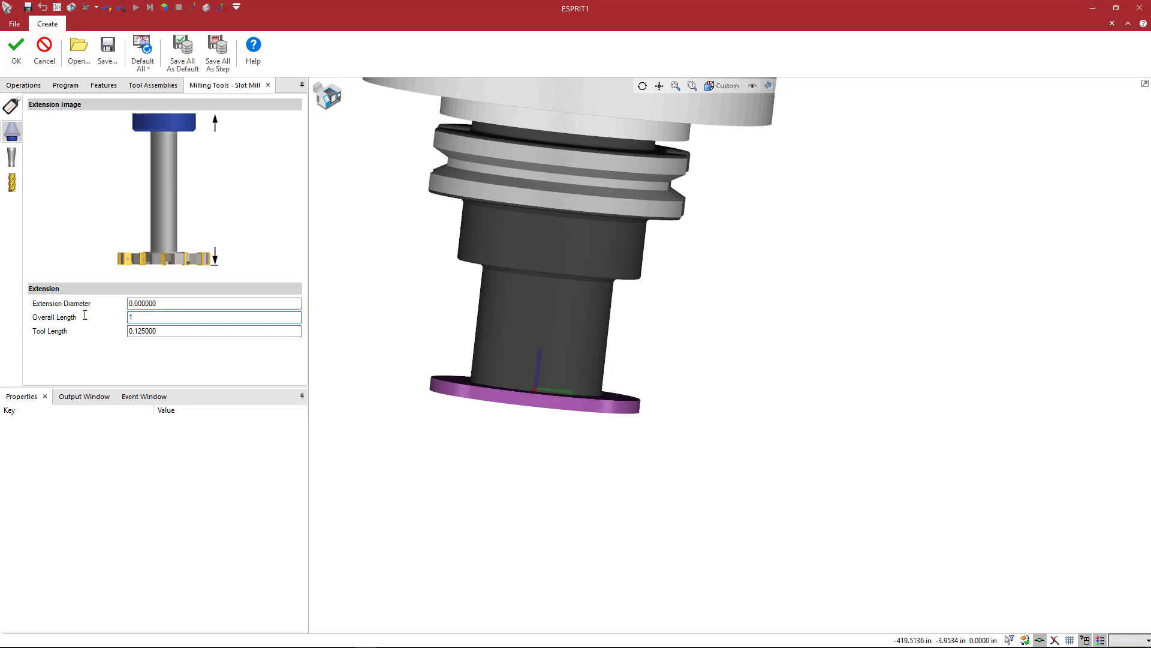
pyautogui.press('Tab')
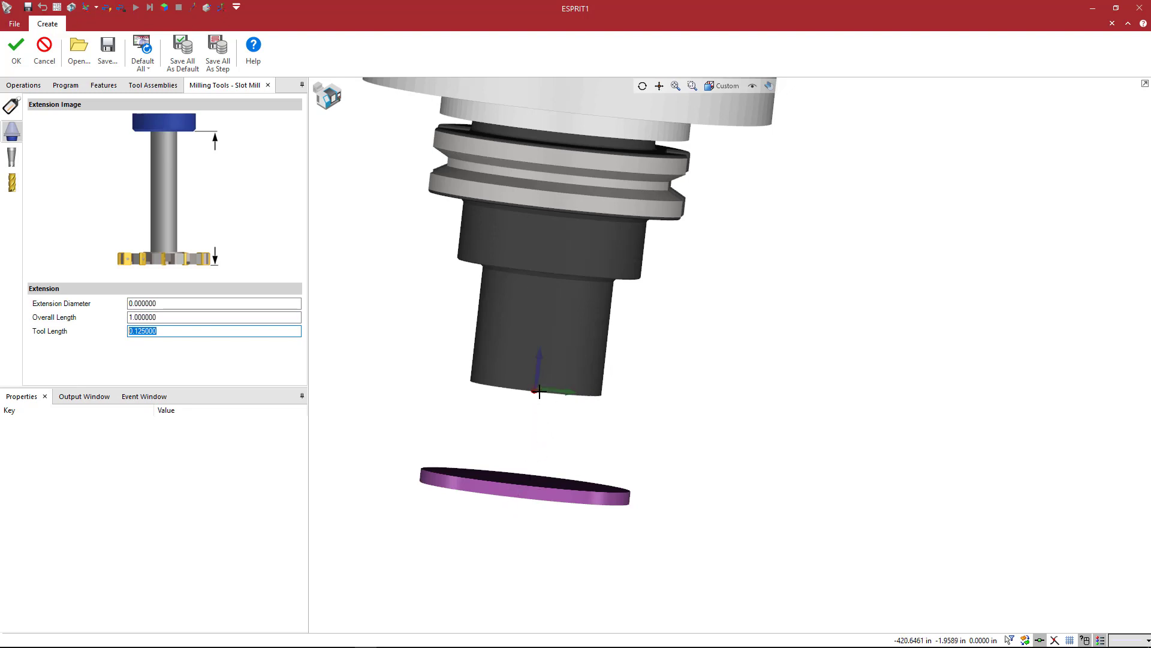
# Set the slot mill extension's overall length to 0.125 and accept the tool.
pyautogui.click(47, 319)
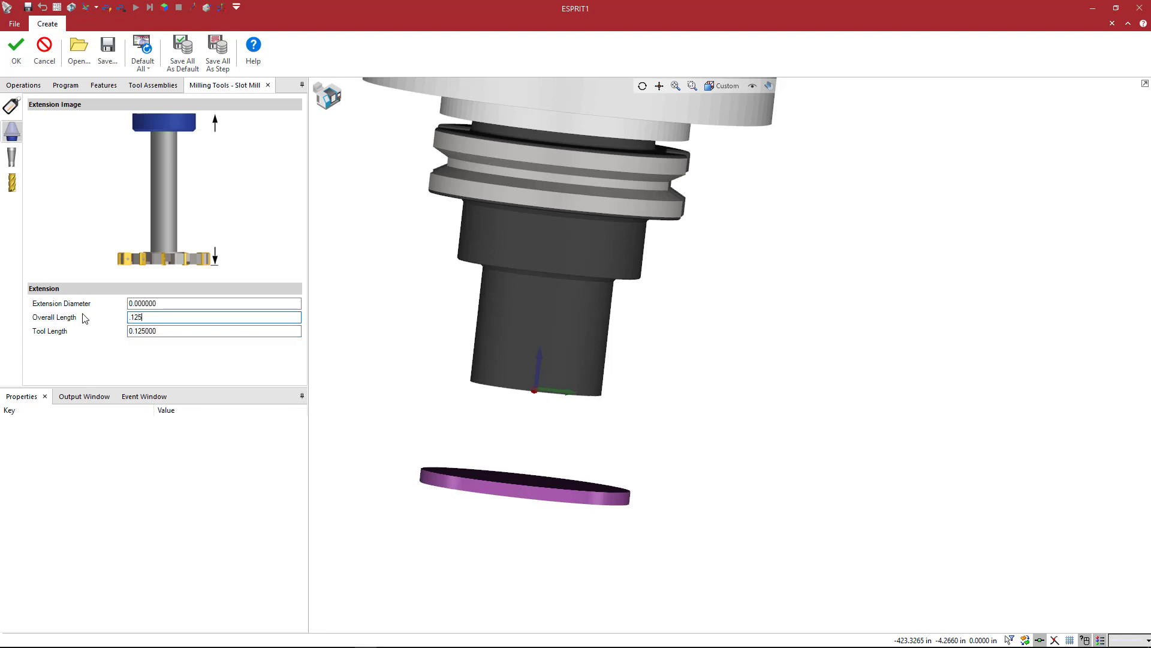
pyautogui.press('Tab')
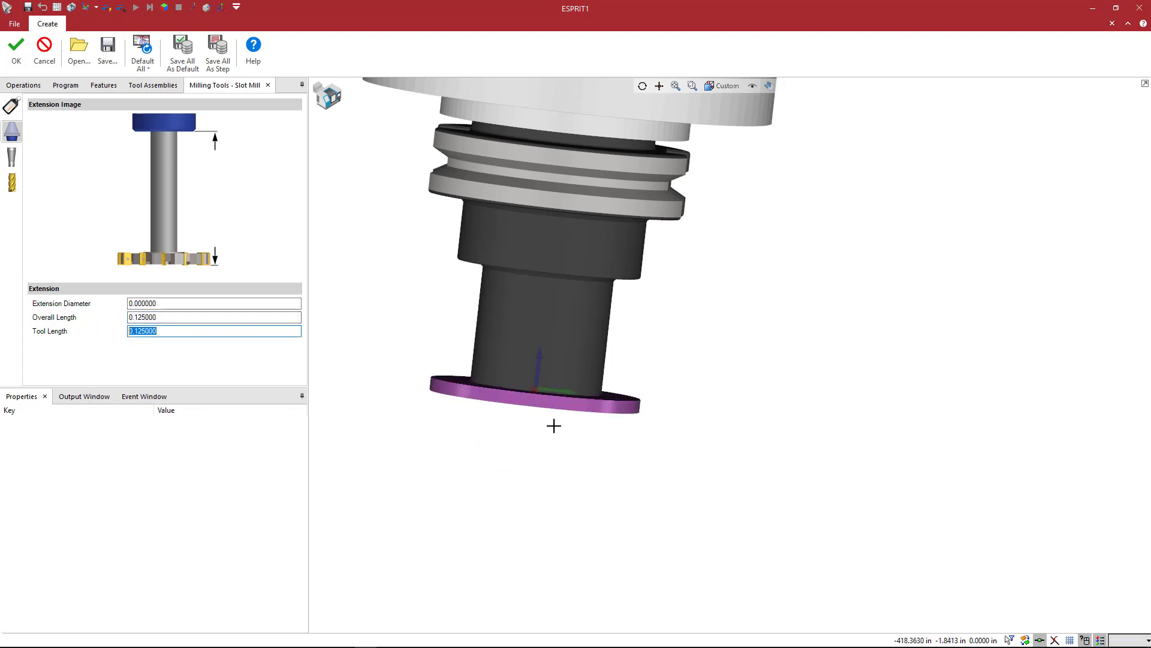
pyautogui.moveTo(562, 441); pyautogui.dragTo(561, 466, button='middle')
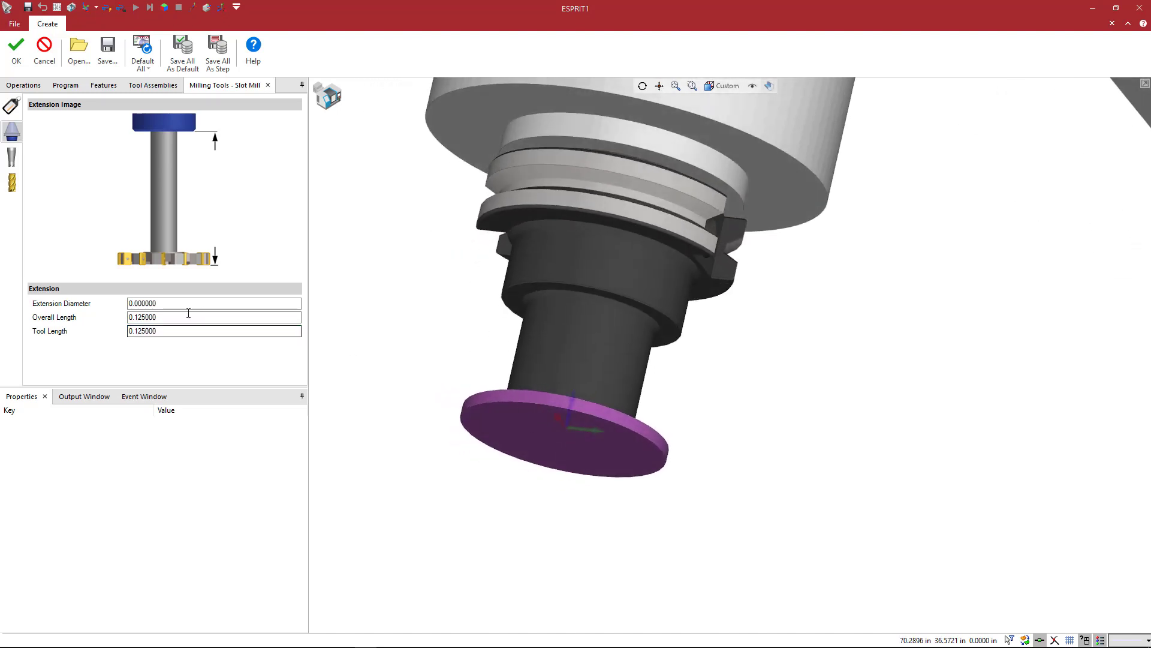
pyautogui.click(16, 58)
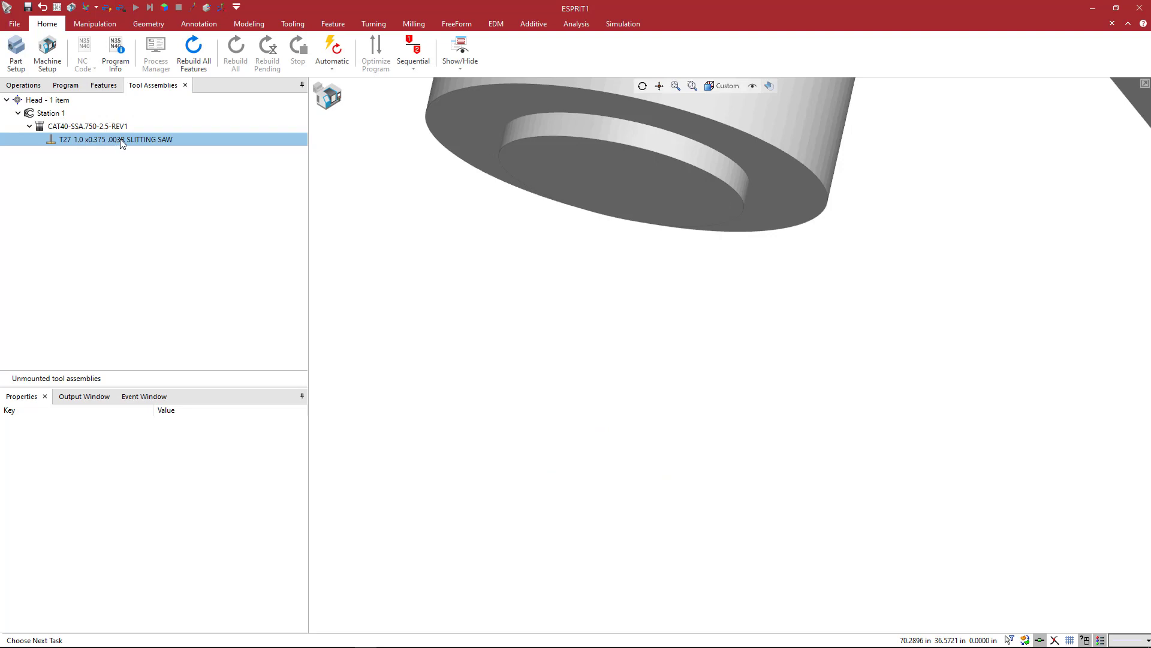
# Add the end cap file CAT40-SSA.750-2.5-CAP.gdml as an adaptive item on the arbor.
pyautogui.rightClick(100, 129)
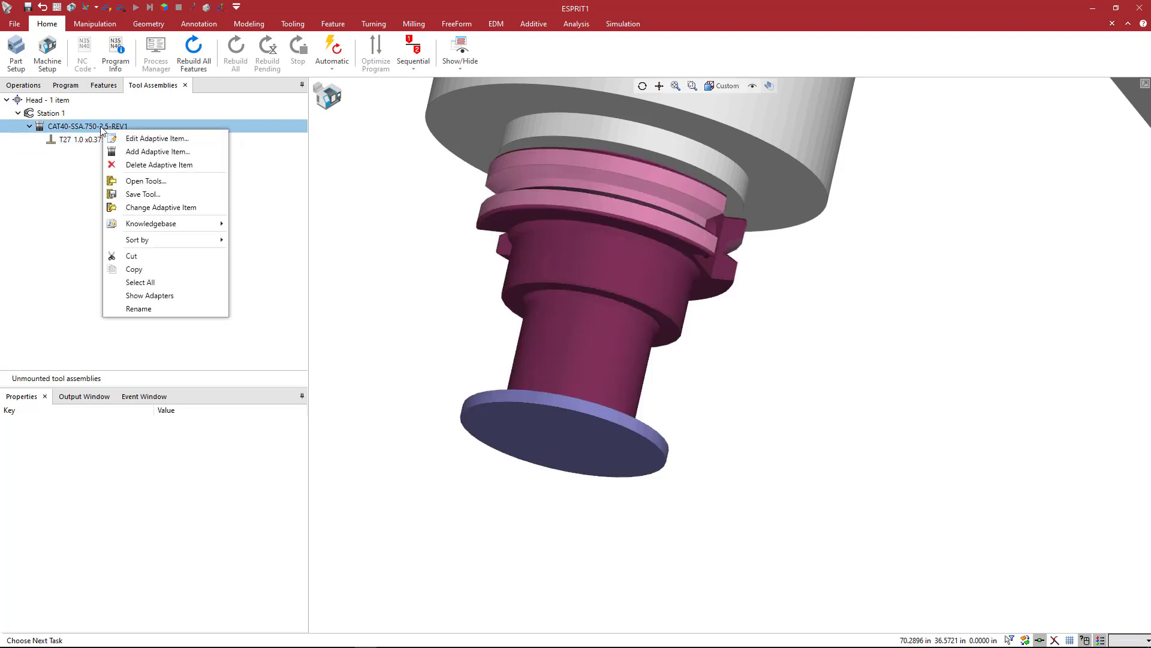
pyautogui.click(141, 153)
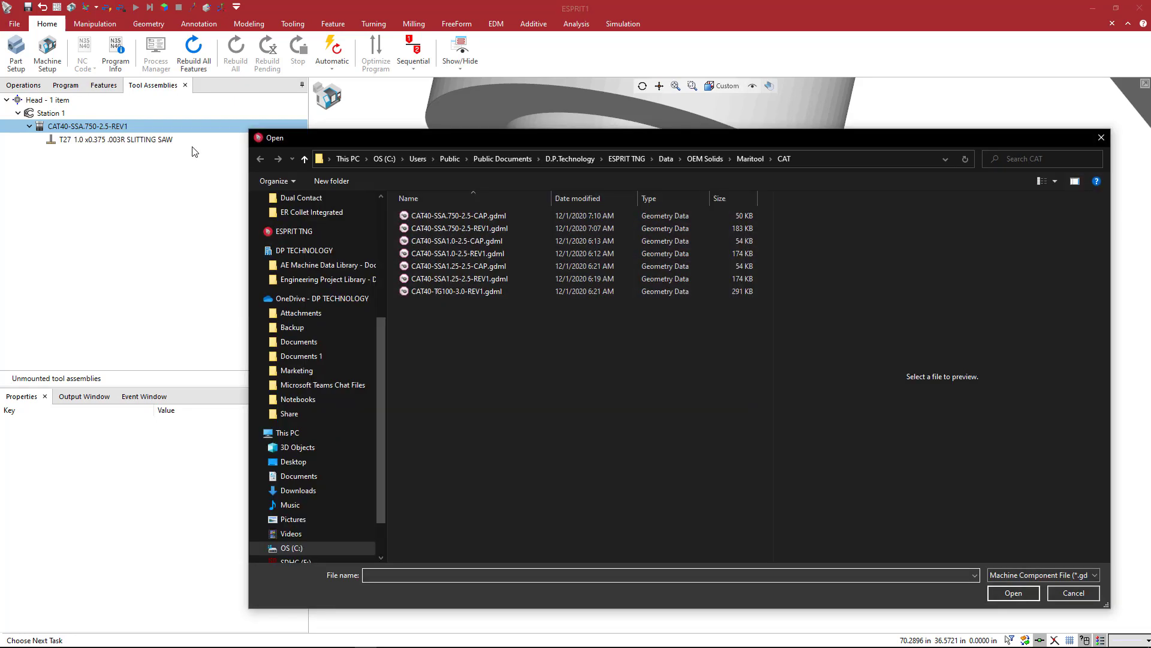
pyautogui.click(451, 216)
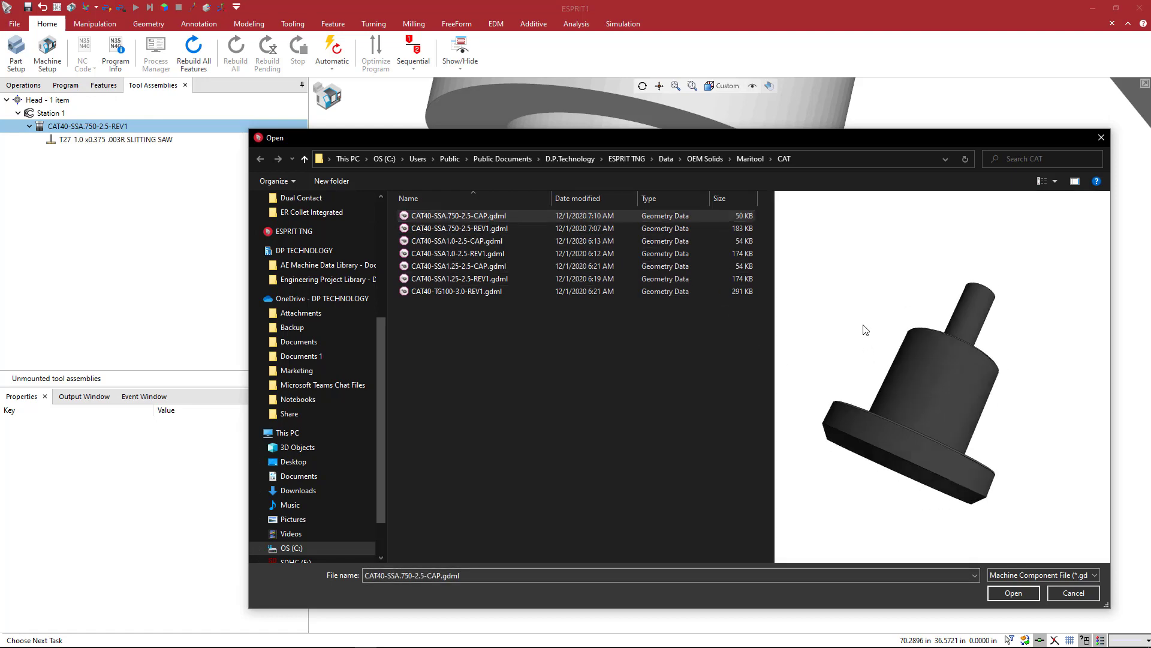
pyautogui.click(1006, 595)
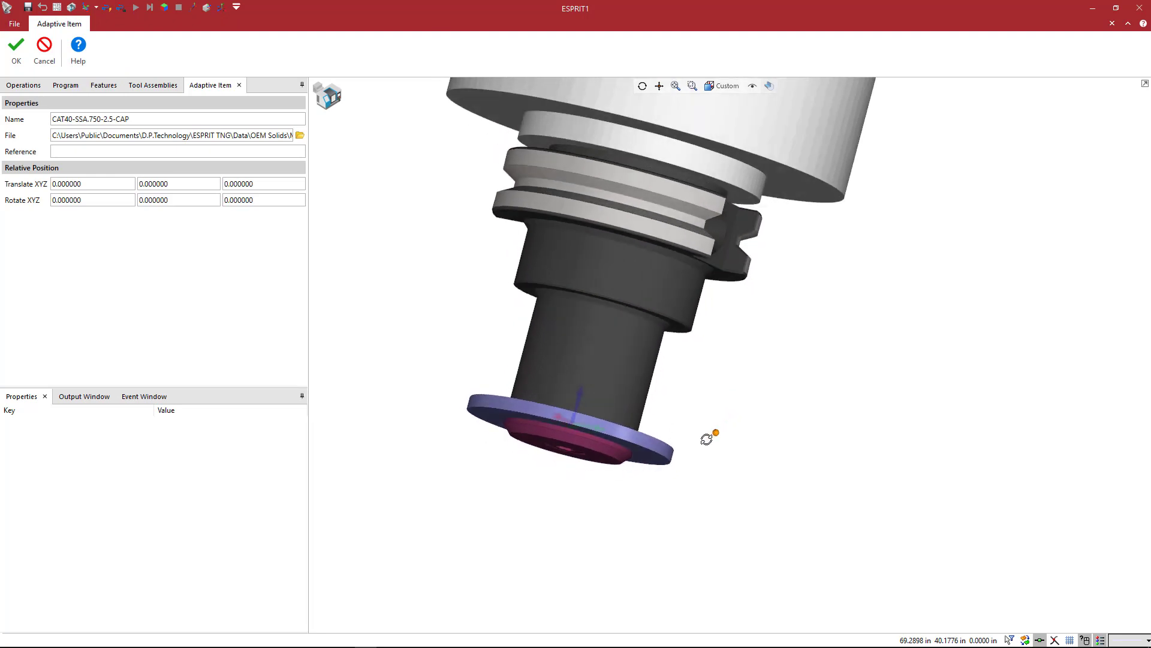
# Offset the end cap by -0.125 along Z in its relative position.
pyautogui.scroll(5, 570, 408)
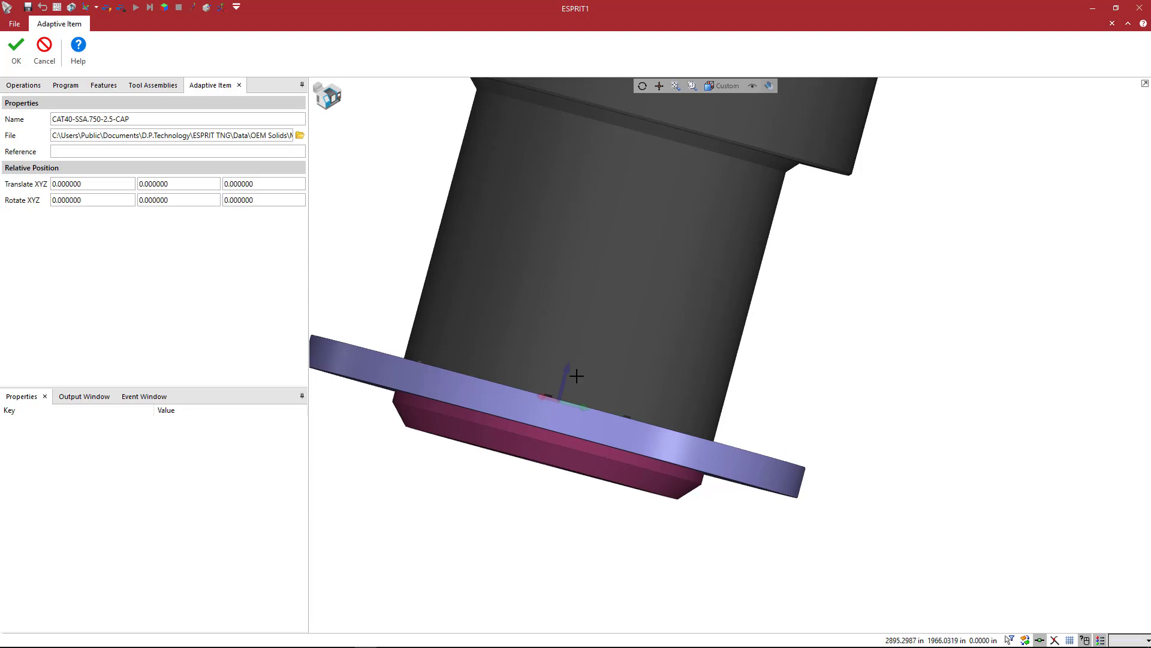
pyautogui.scroll(-2, 575, 377)
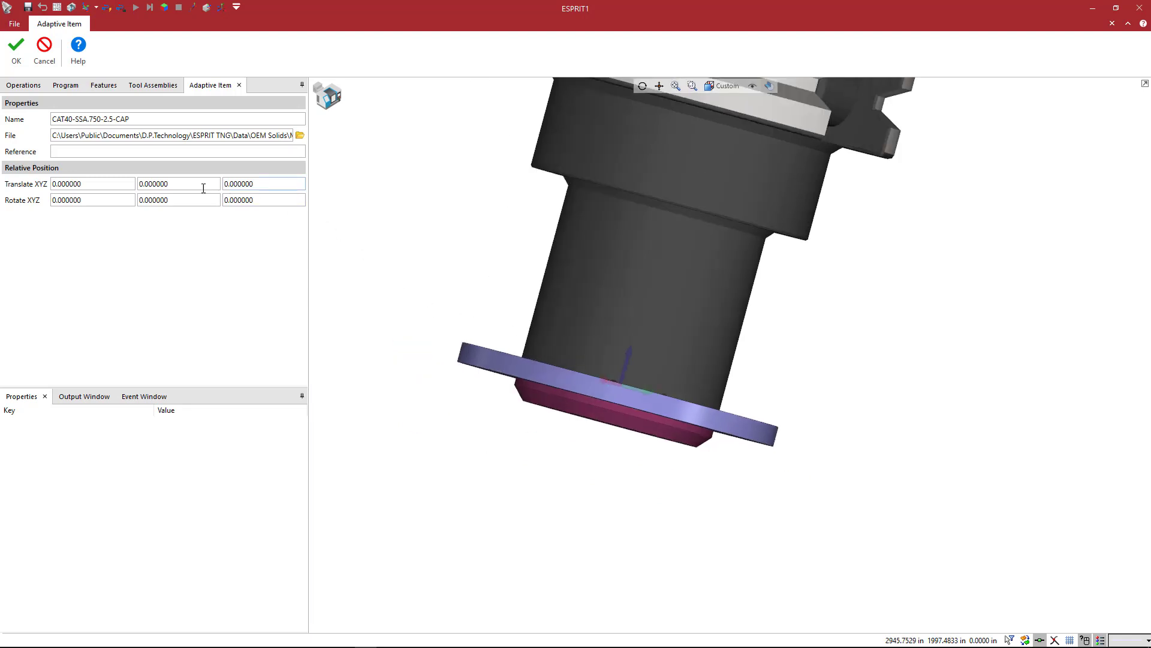
pyautogui.doubleClick(61, 184)
pyautogui.press('Tab')
pyautogui.press('Tab')
pyautogui.press('Tab')
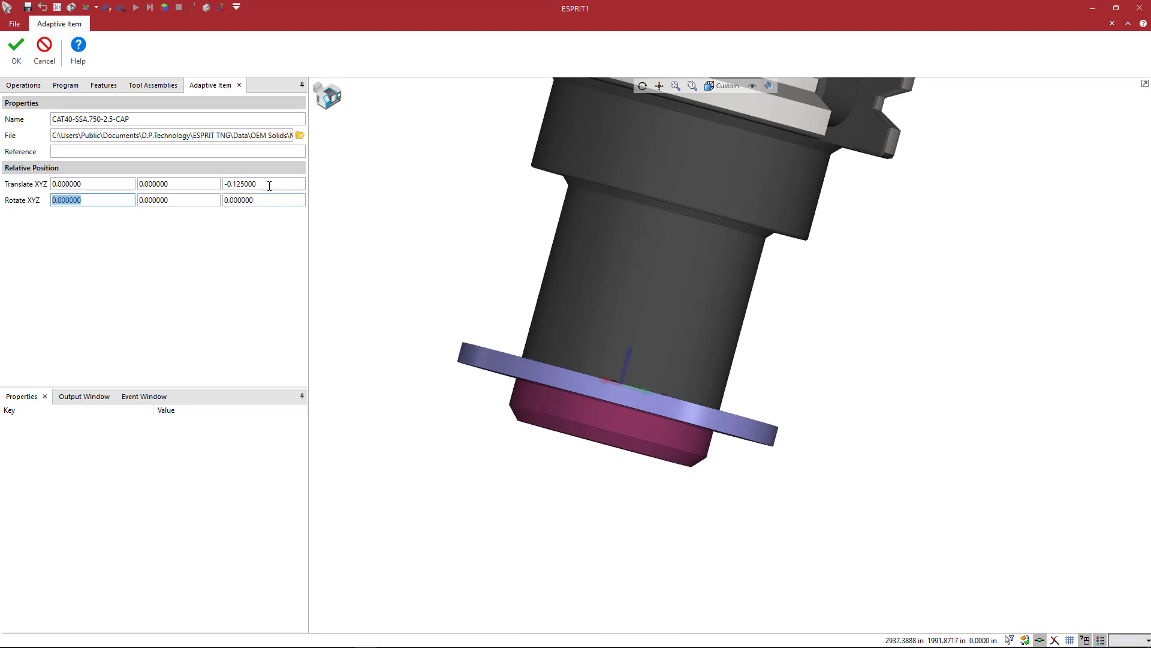
# Try a Z translation of -0.5 for the end cap and inspect its position below the saw.
pyautogui.moveTo(261, 183); pyautogui.dragTo(229, 184)
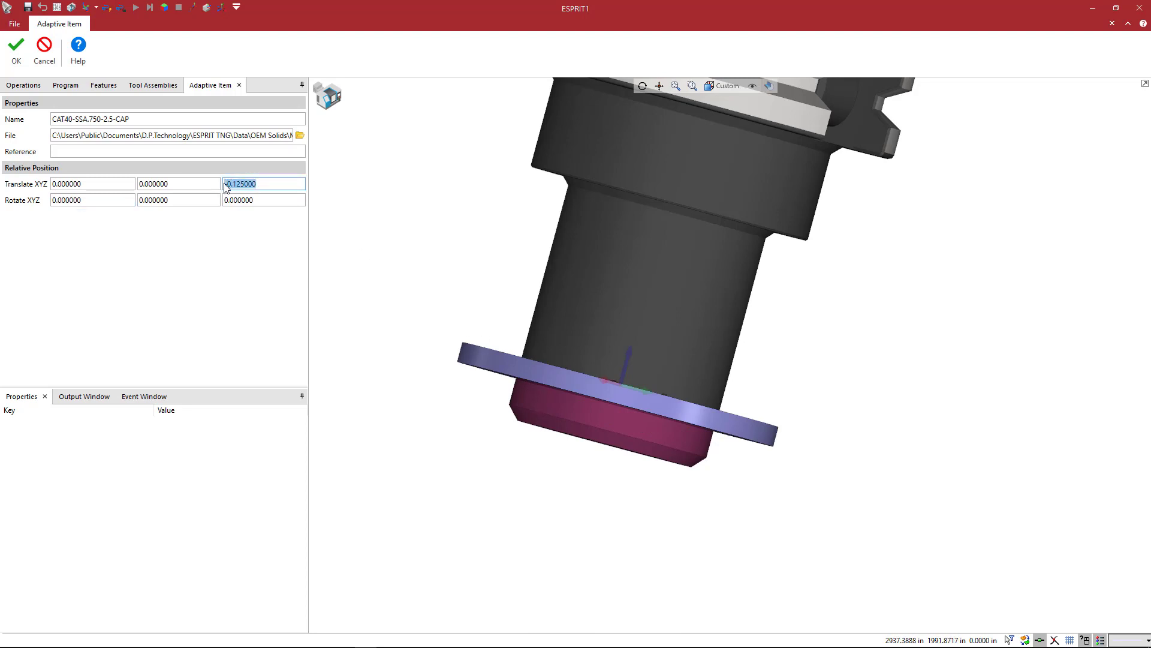
pyautogui.press('BackSpace')
pyautogui.write('0.5')
pyautogui.press('Tab')
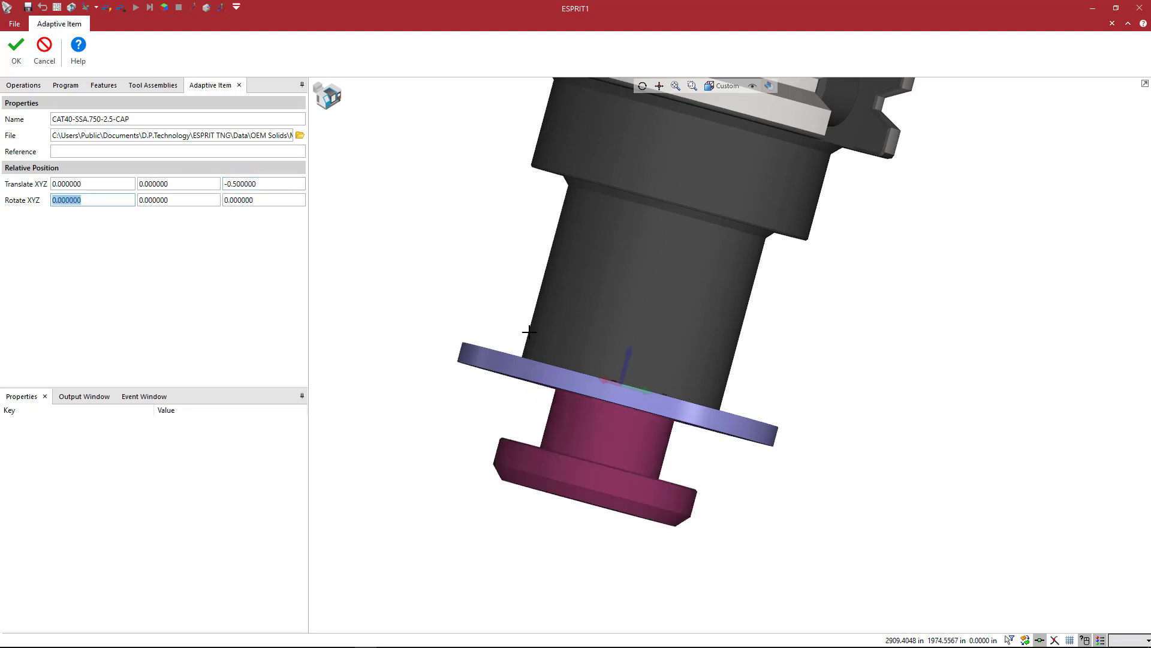
pyautogui.moveTo(656, 400)
pyautogui.mouseDown(button='middle')
pyautogui.moveTo(645, 385)
pyautogui.moveTo(671, 395)
pyautogui.moveTo(644, 397)
pyautogui.mouseUp(button='middle')
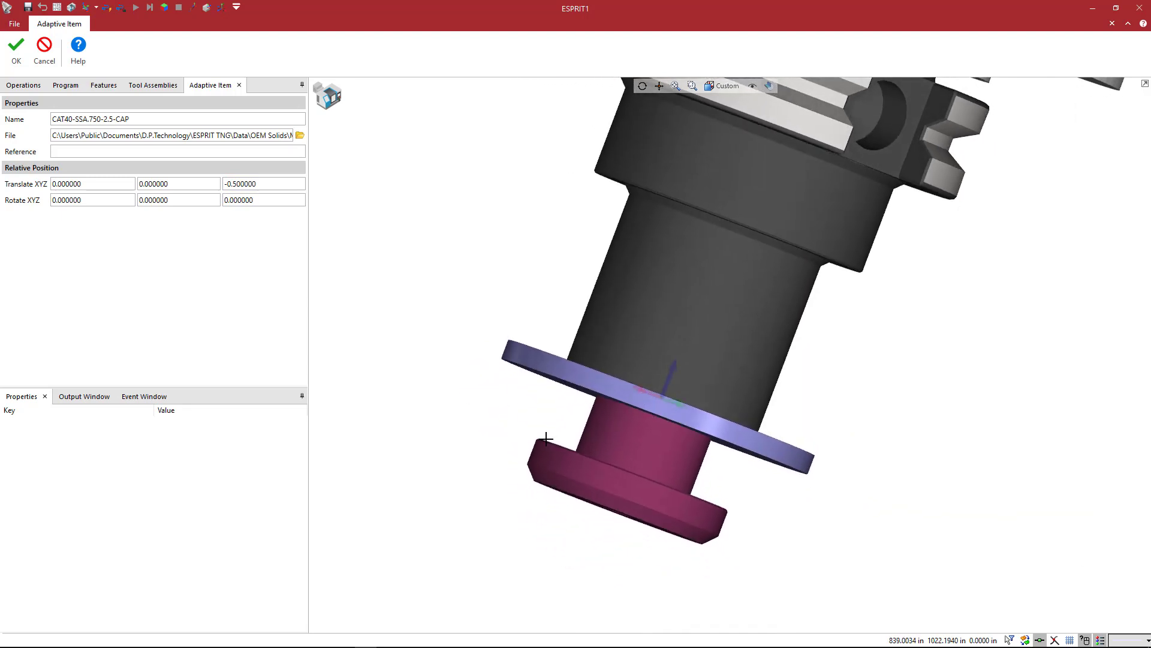
pyautogui.scroll(3, 543, 441)
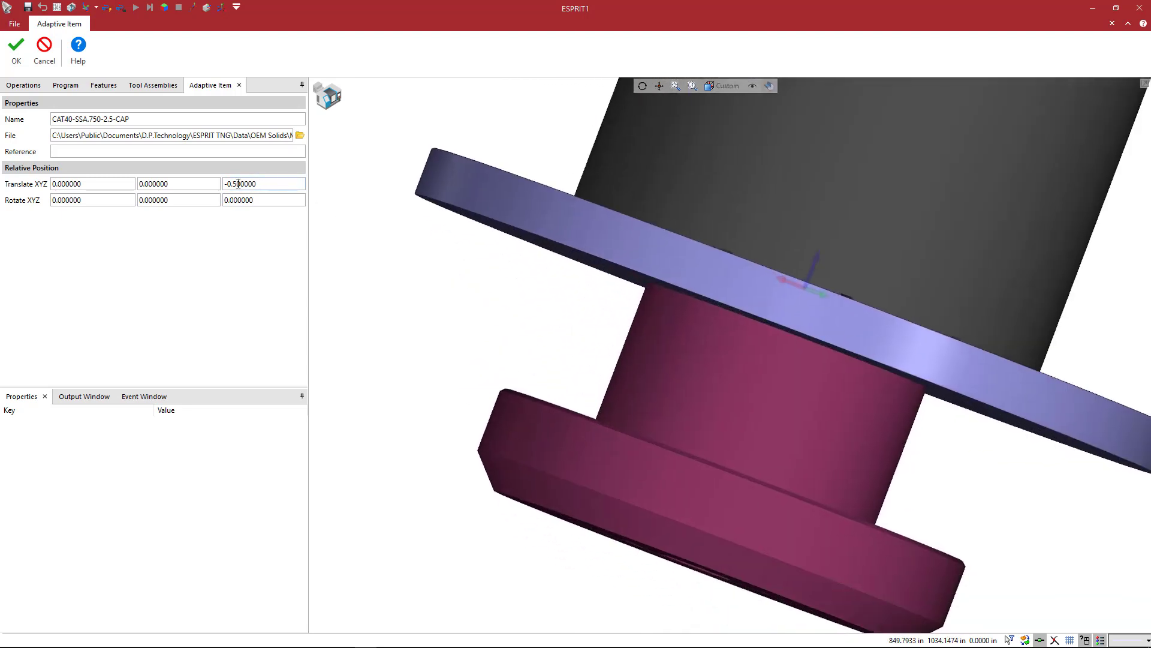
# Set the end cap's Z translation to -0.125 and inspect where it meets the saw up close.
pyautogui.click(238, 184)
pyautogui.click(233, 184)
pyautogui.write('12')
pyautogui.press('Tab')
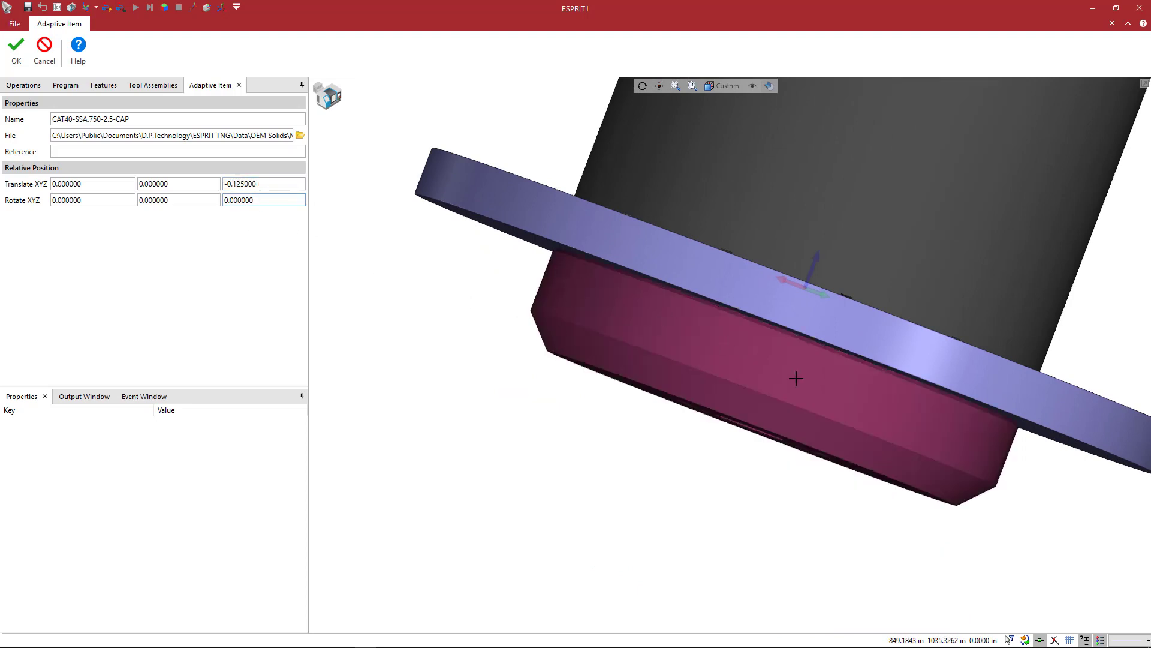
pyautogui.click(638, 323)
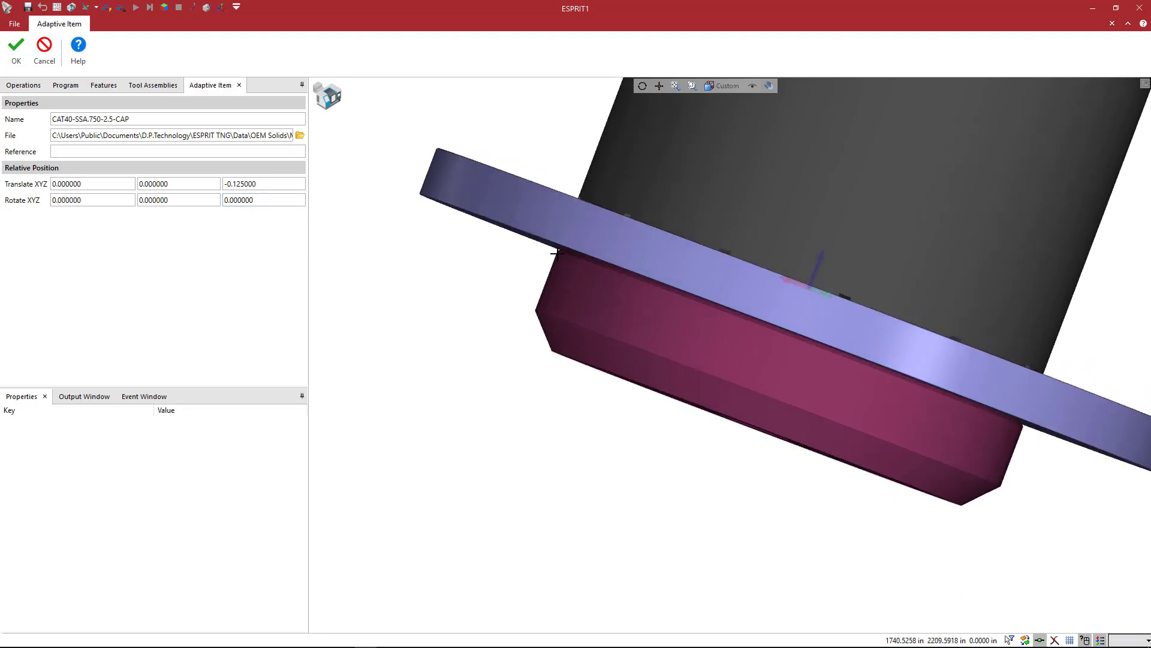
pyautogui.scroll(5, 599, 274)
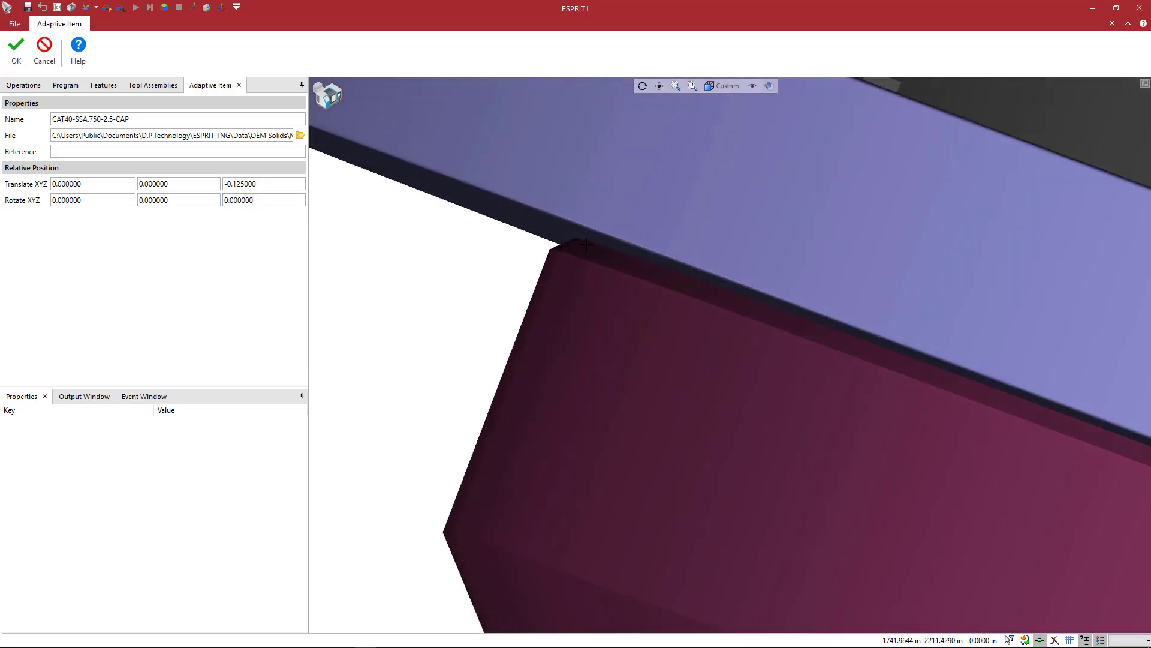
# Check the end cap's fit against the saw and arbor, and accept the adaptive item with its current relative position.
pyautogui.scroll(-6, 585, 243)
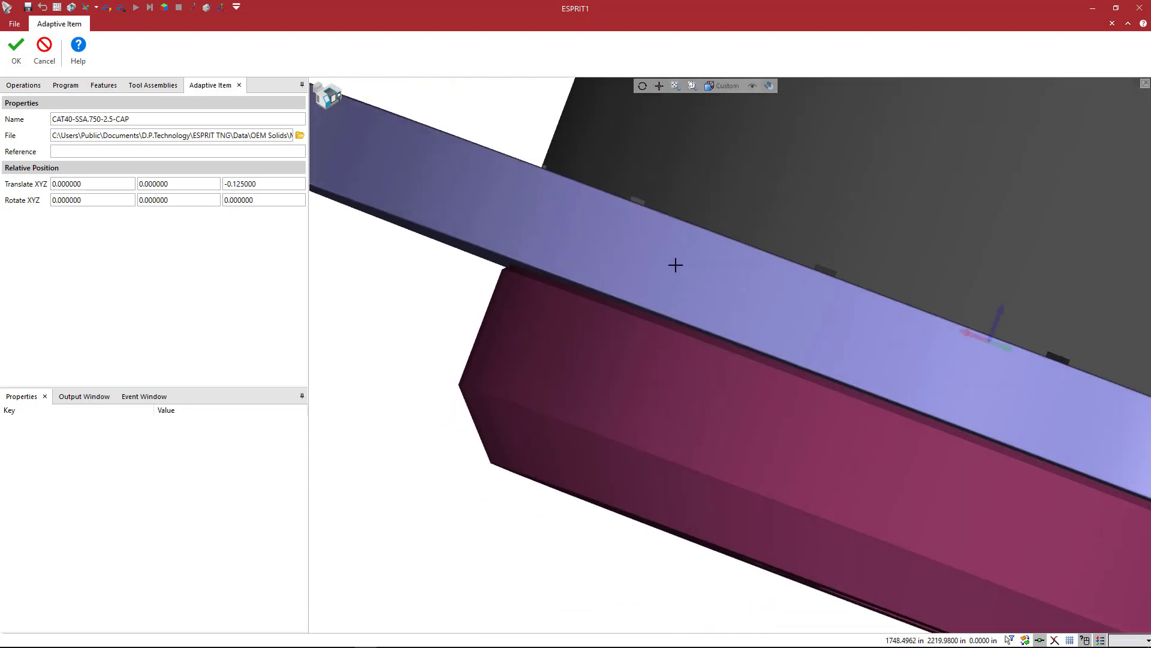
pyautogui.scroll(-8, 674, 268)
pyautogui.moveTo(706, 298); pyautogui.dragTo(606, 327, button='middle')
pyautogui.scroll(-5, 610, 333)
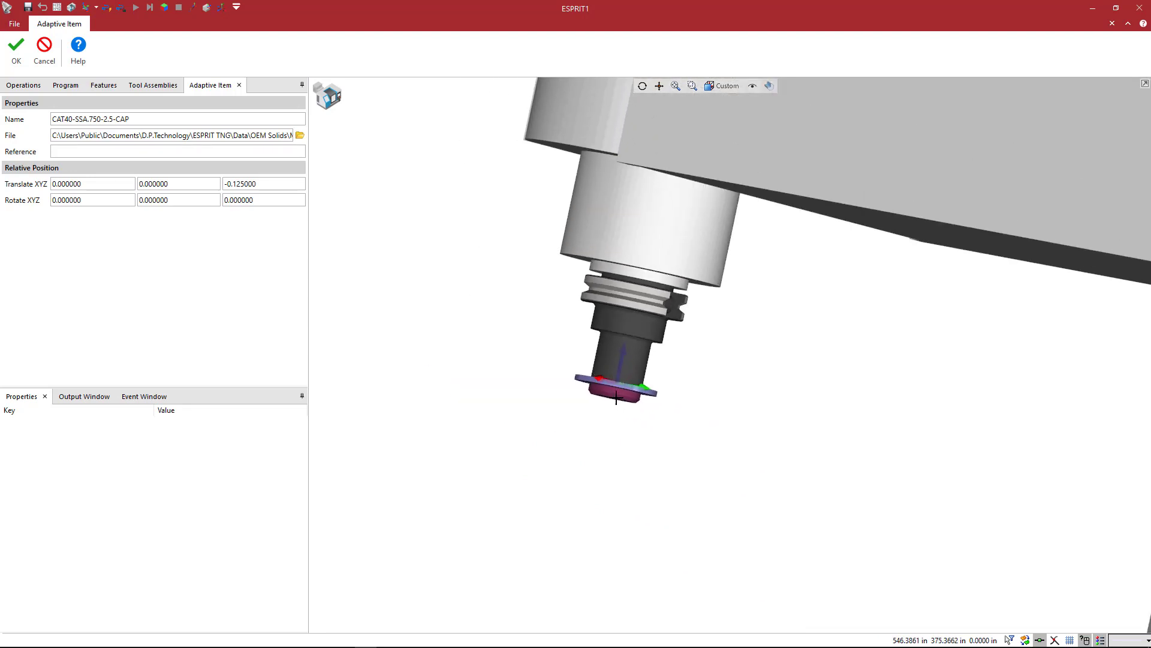
pyautogui.scroll(4, 621, 384)
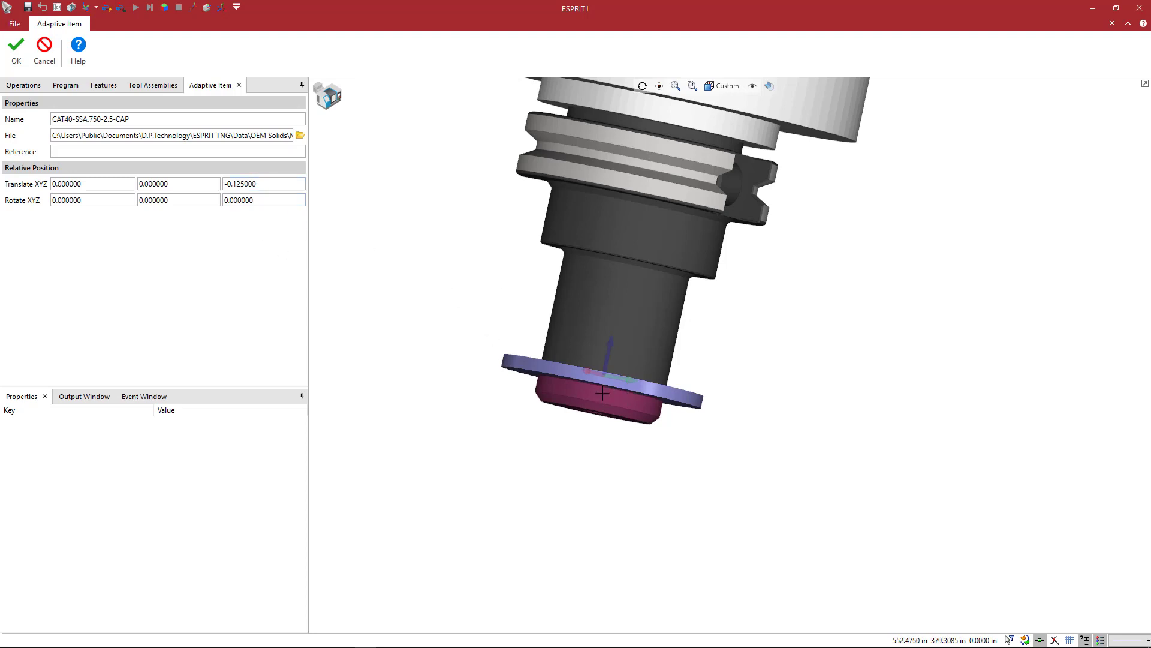
pyautogui.click(18, 52)
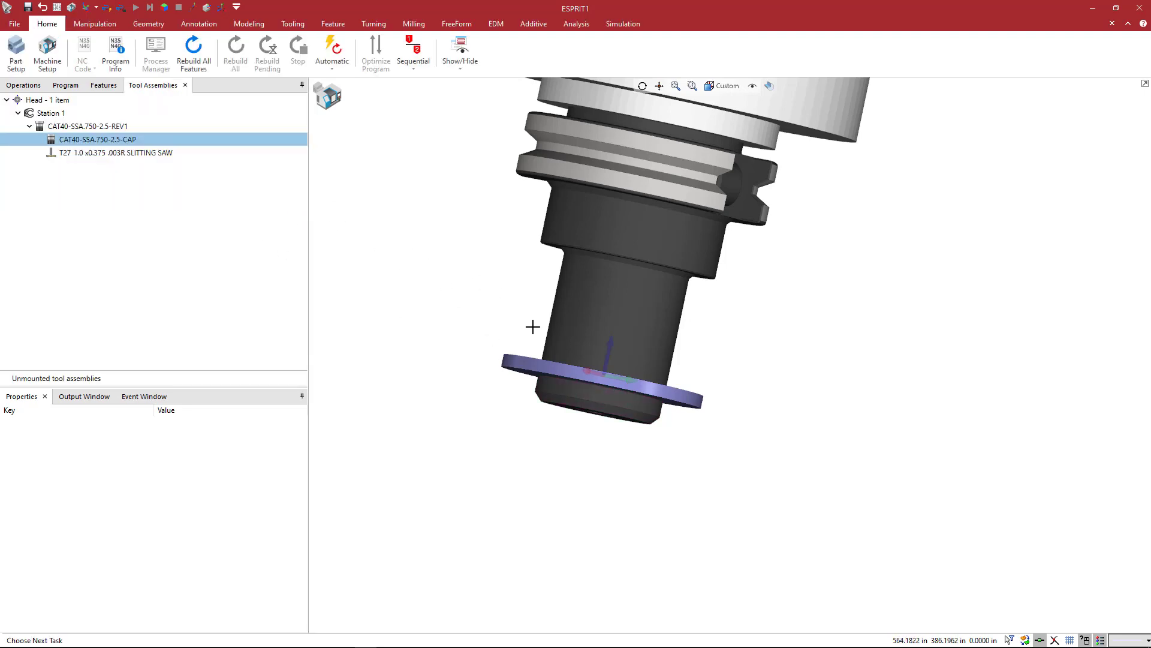
pyautogui.scroll(2, 682, 406)
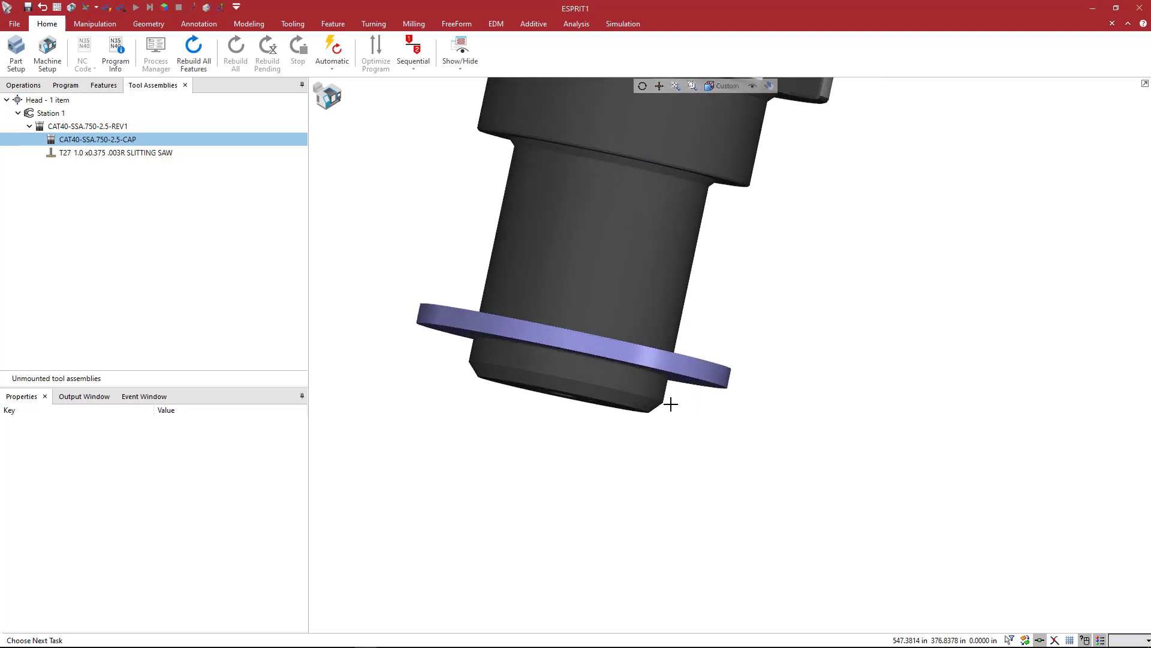
pyautogui.scroll(-2, 671, 399)
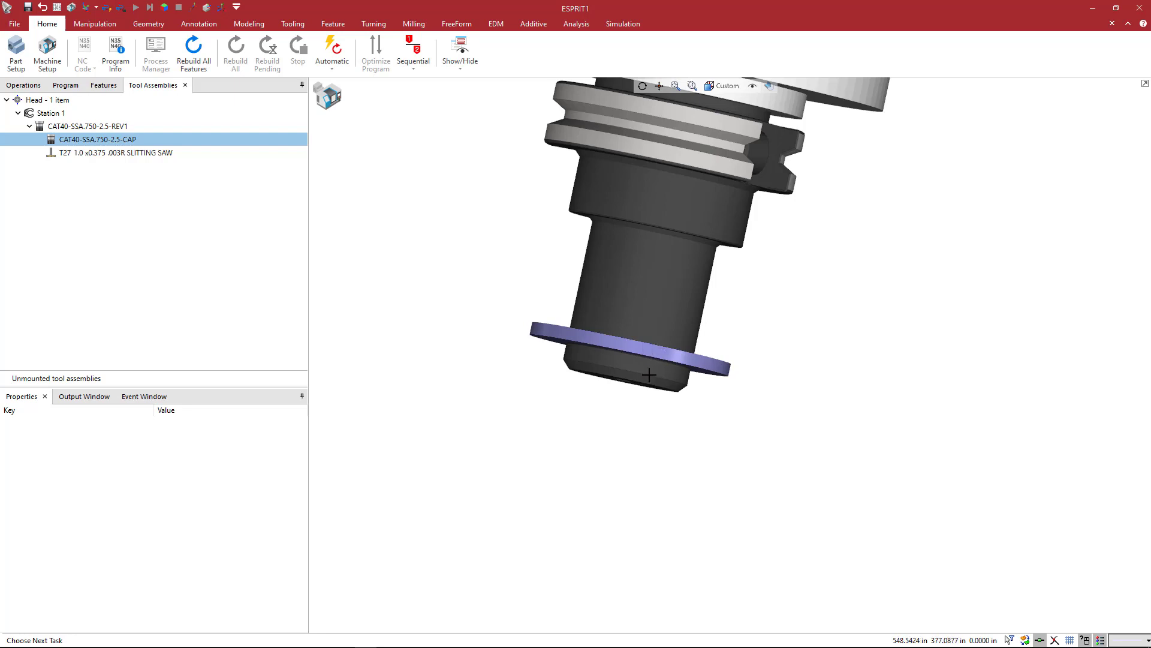
pyautogui.scroll(1, 649, 373)
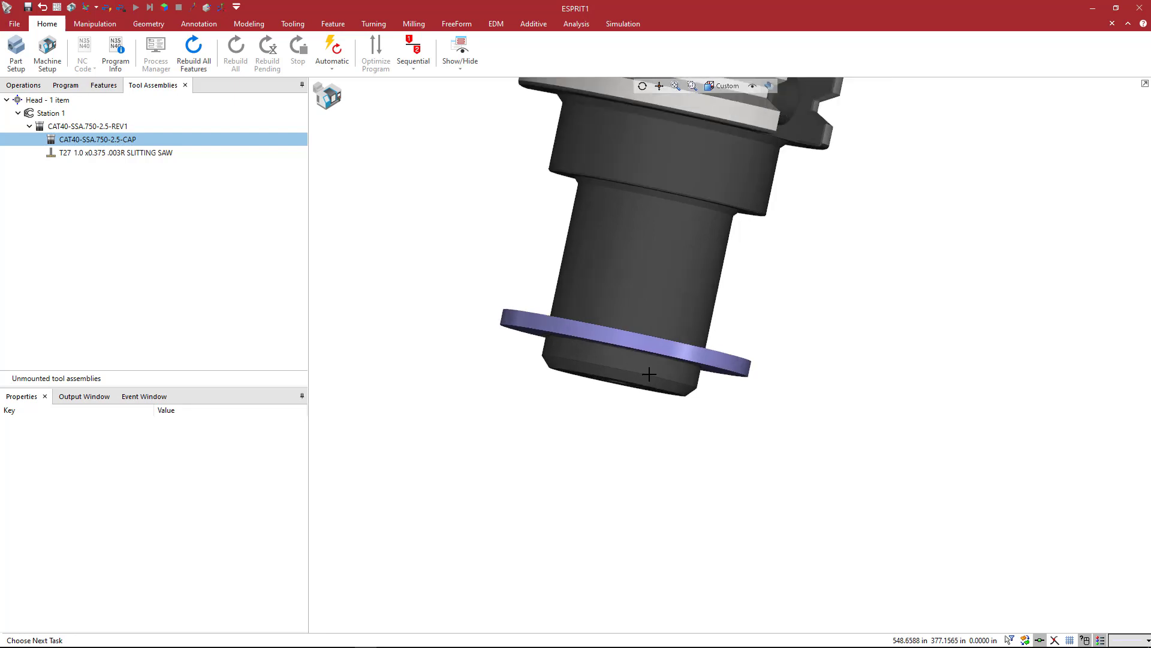